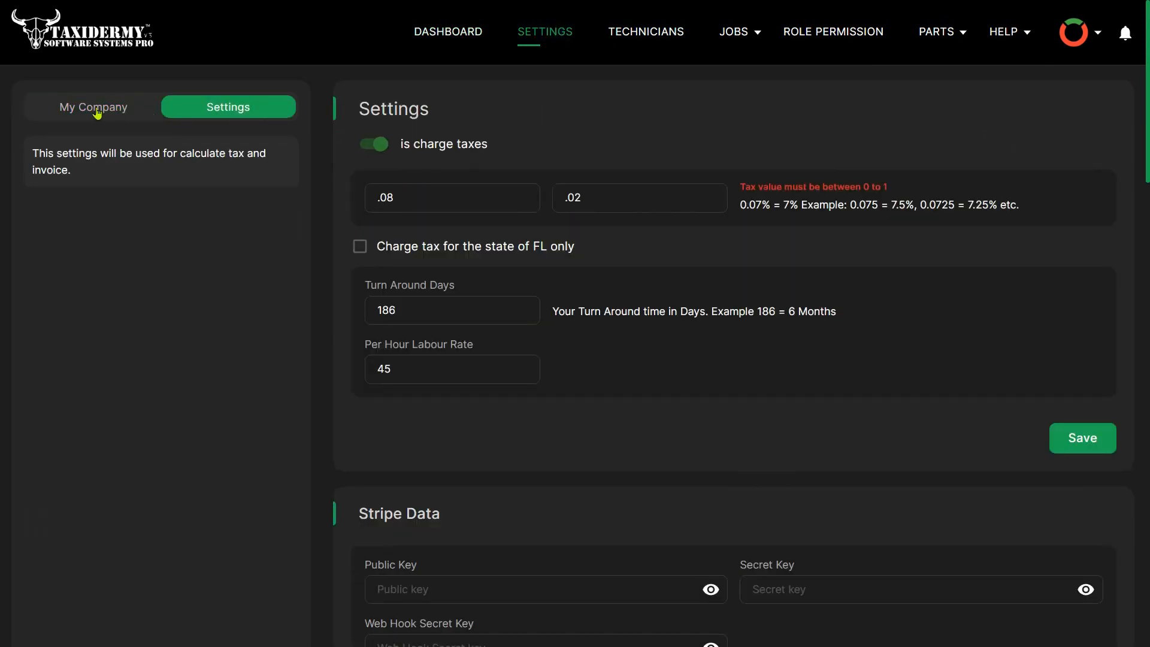
- View the company information and examine the logo and subscription plan details
left_click(119, 113)
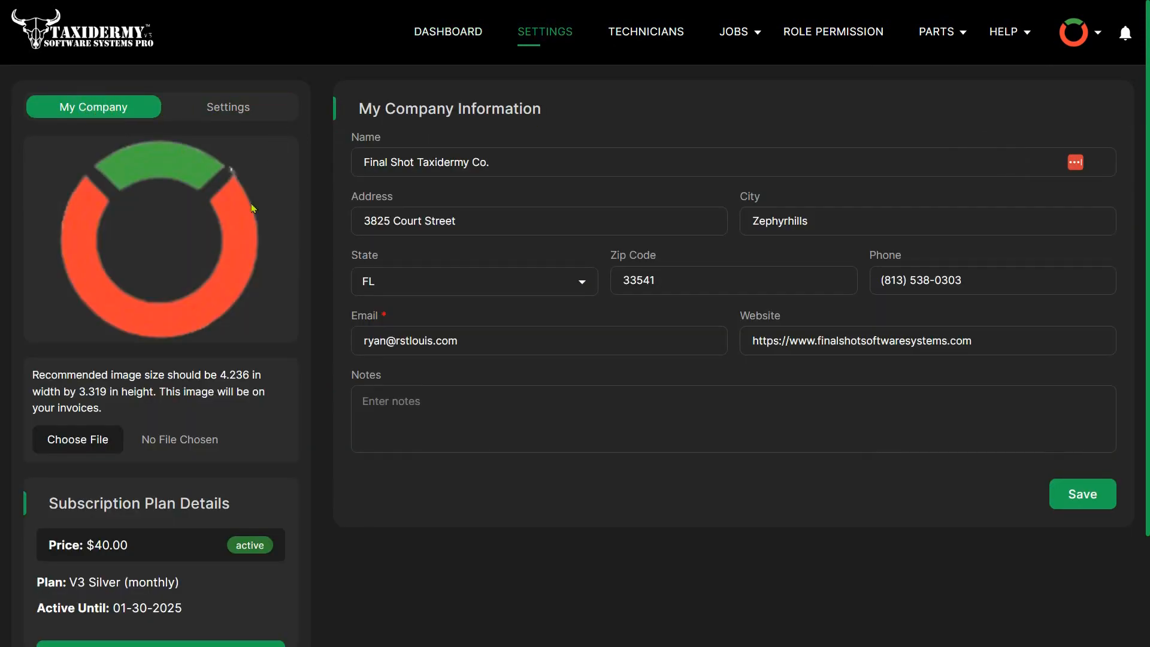
scroll(186, 379, "down", 3)
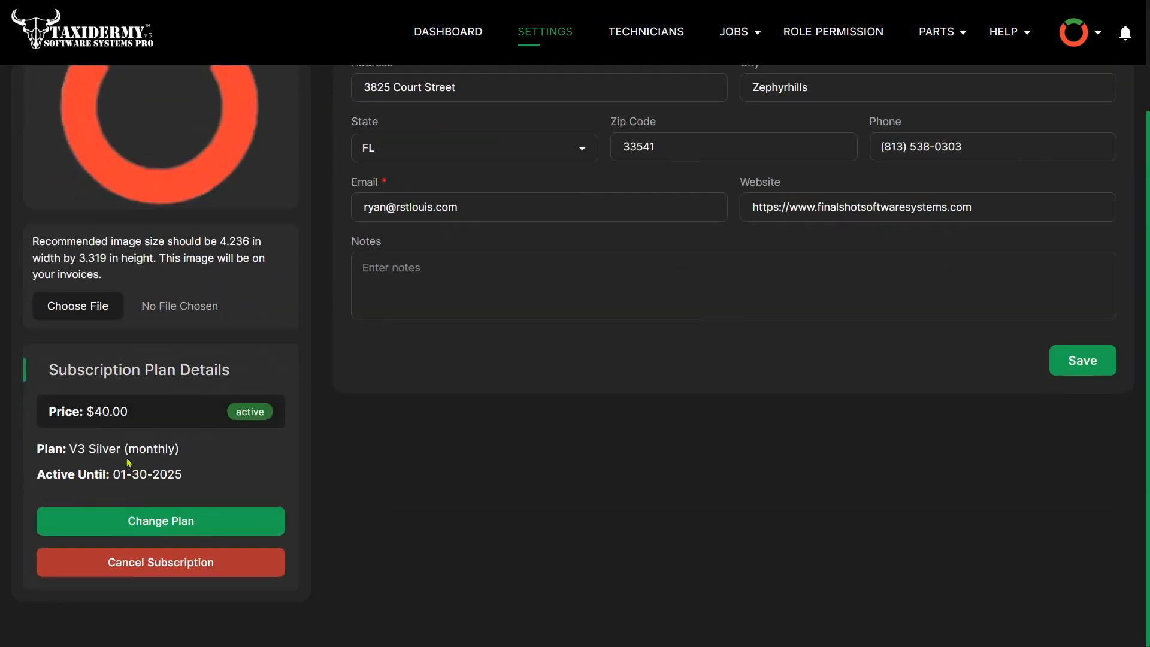
scroll(179, 371, "up", 3)
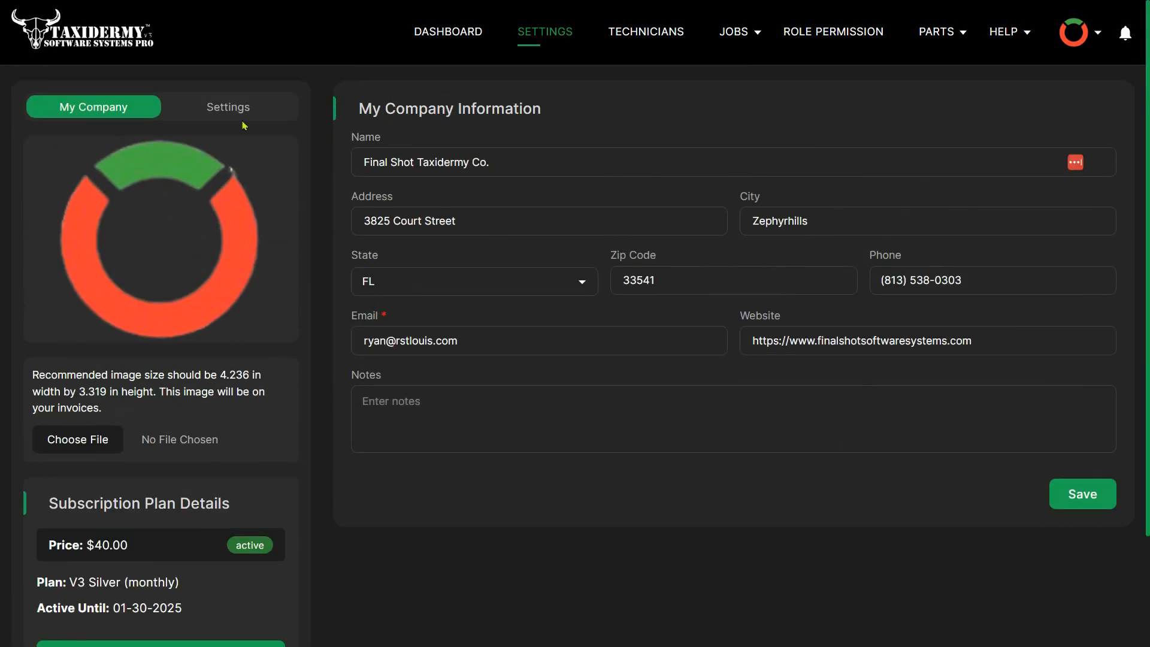
- Return to the general settings and examine the tax rates, turnaround days and hourly labour rate
left_click(223, 110)
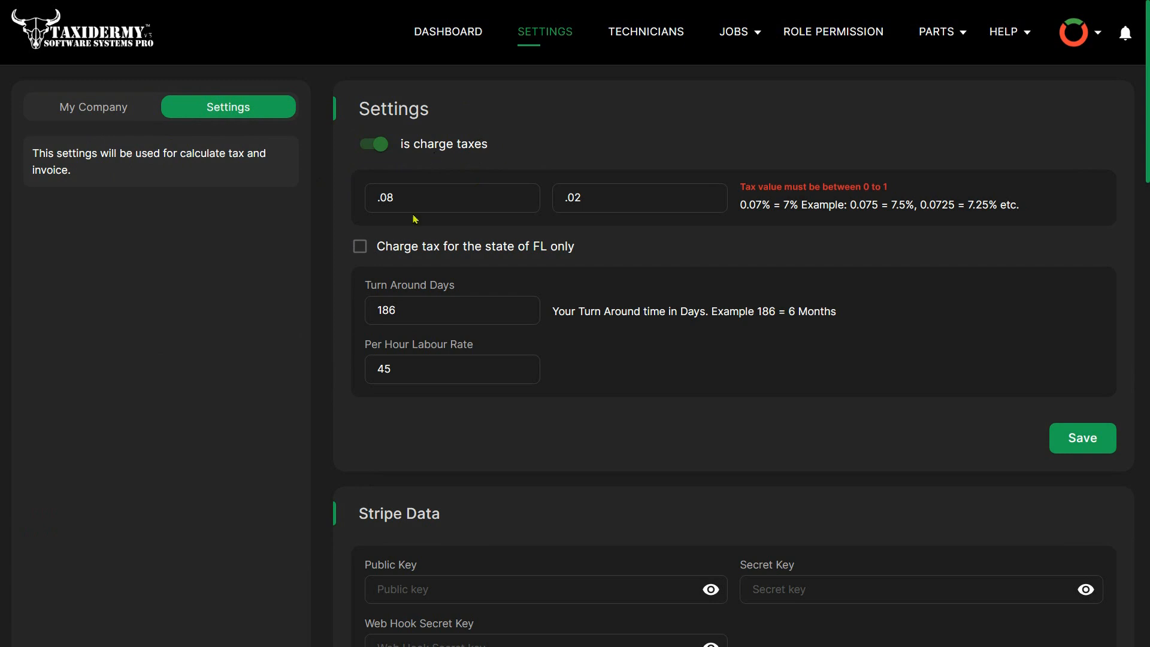
left_click(418, 193)
left_click(598, 196)
left_click(410, 379)
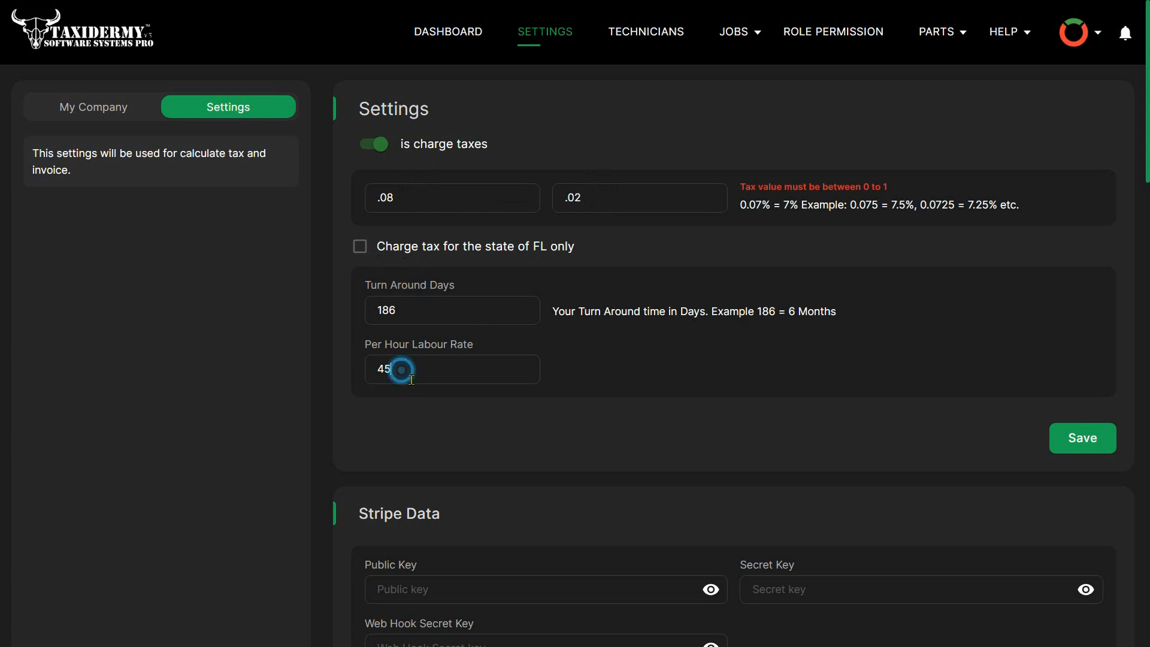
left_click(406, 312)
- Examine the Stripe Data section with its key fields and webhook endpoint
scroll(421, 469, "down", 2)
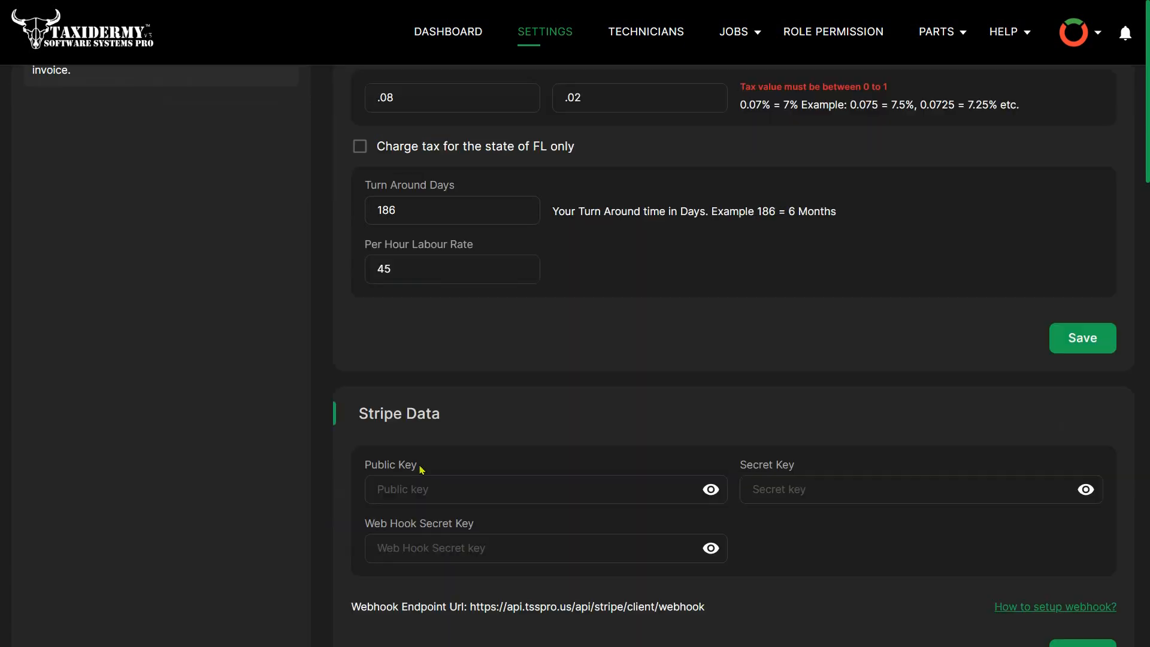
scroll(421, 469, "down", 4)
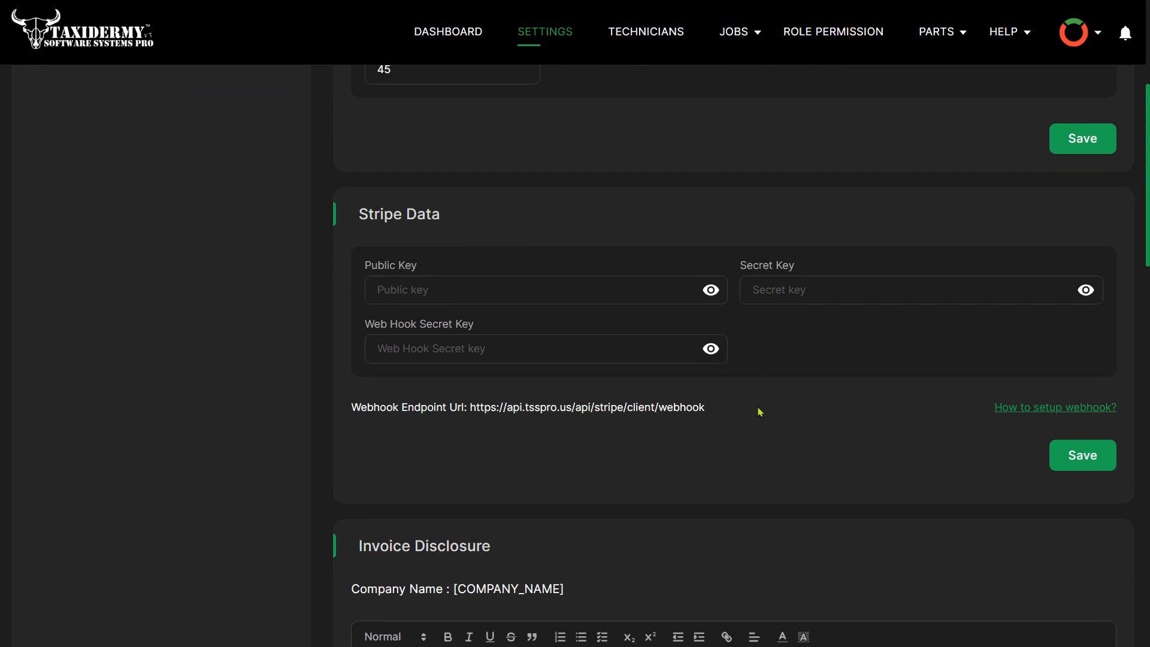
scroll(746, 439, "down", 1)
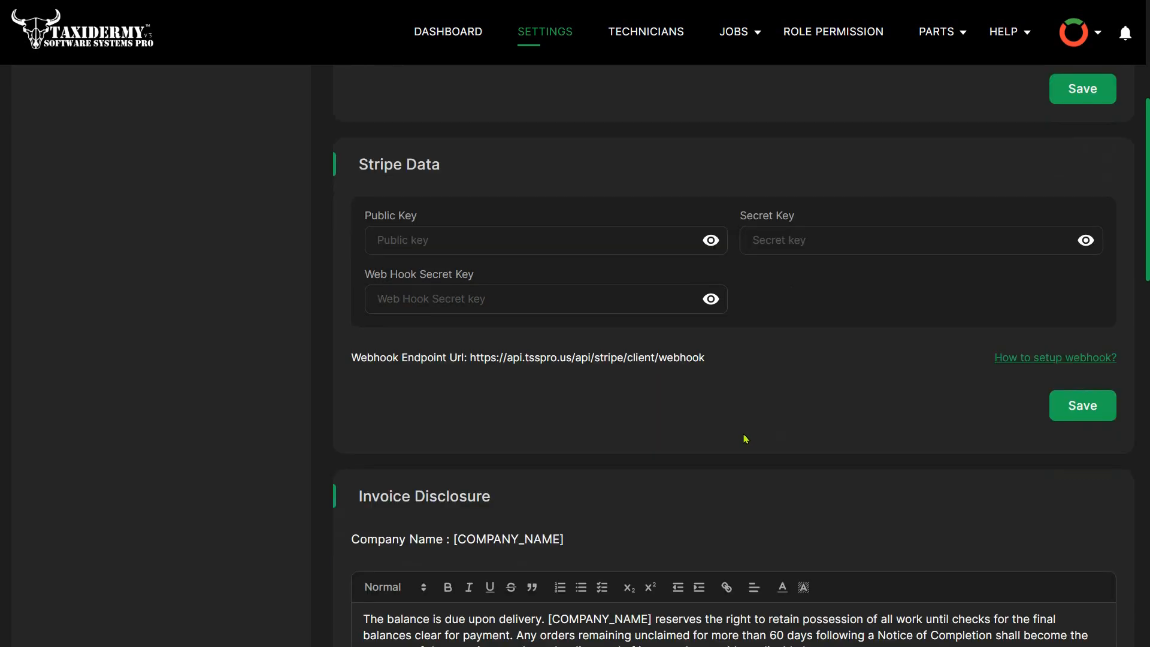
- Read the Invoice Disclosure text, highlighting the passages on balance due, legality of harvest and liability for loss or damage
scroll(745, 439, "down", 5)
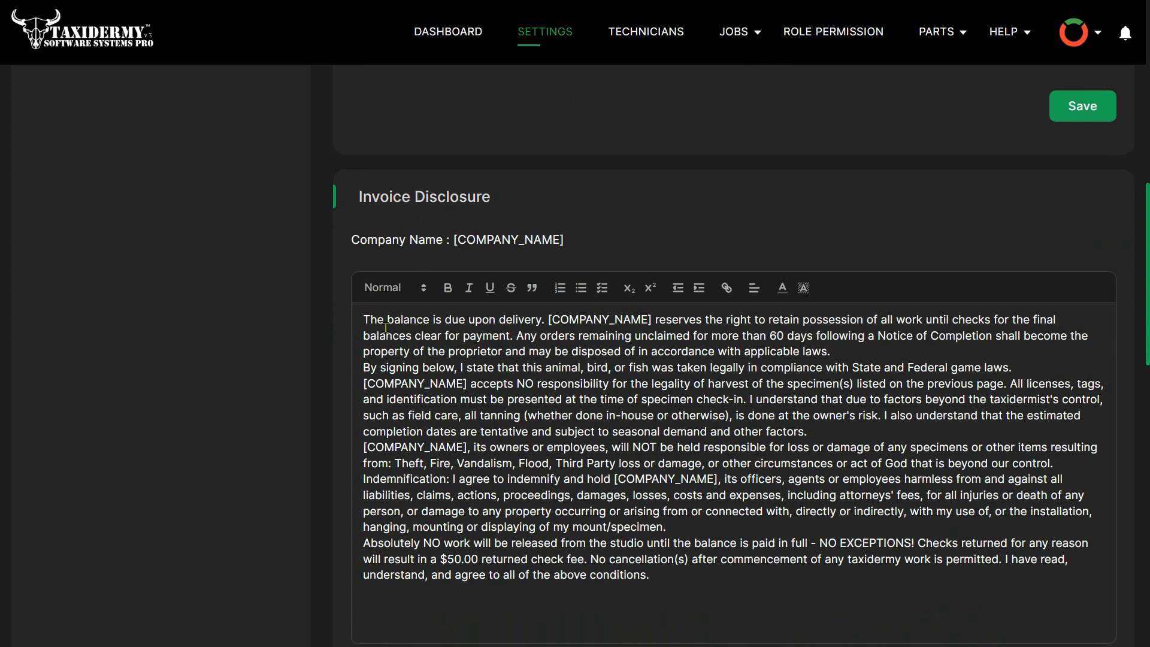
left_click_drag(378, 321, 542, 322)
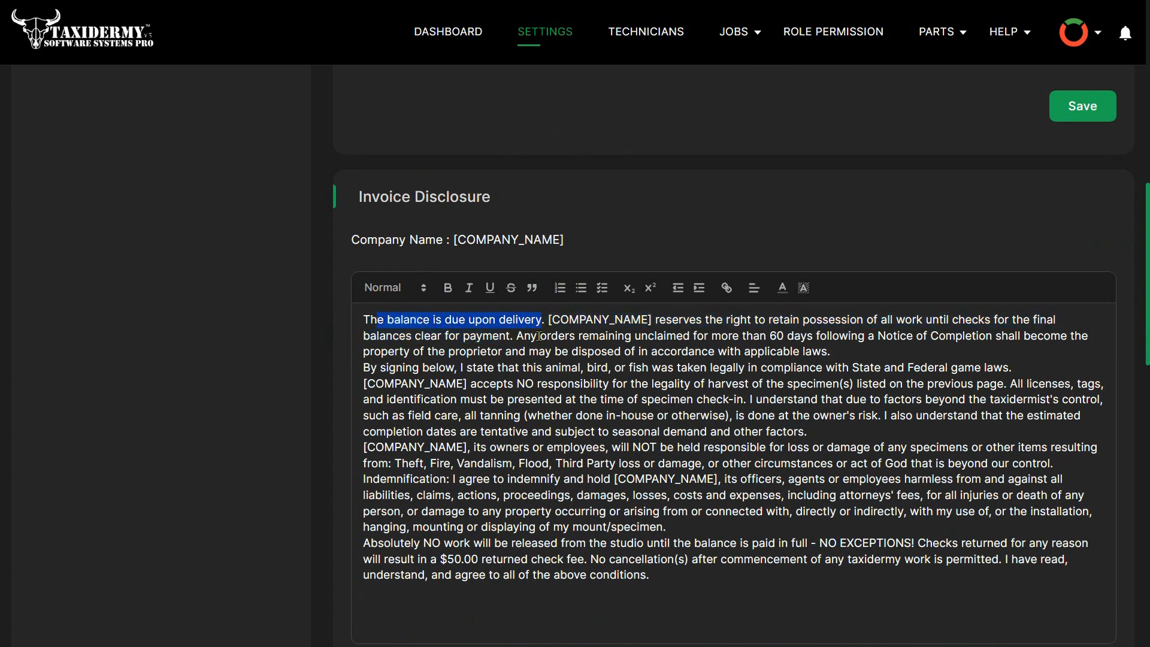
left_click_drag(514, 384, 802, 387)
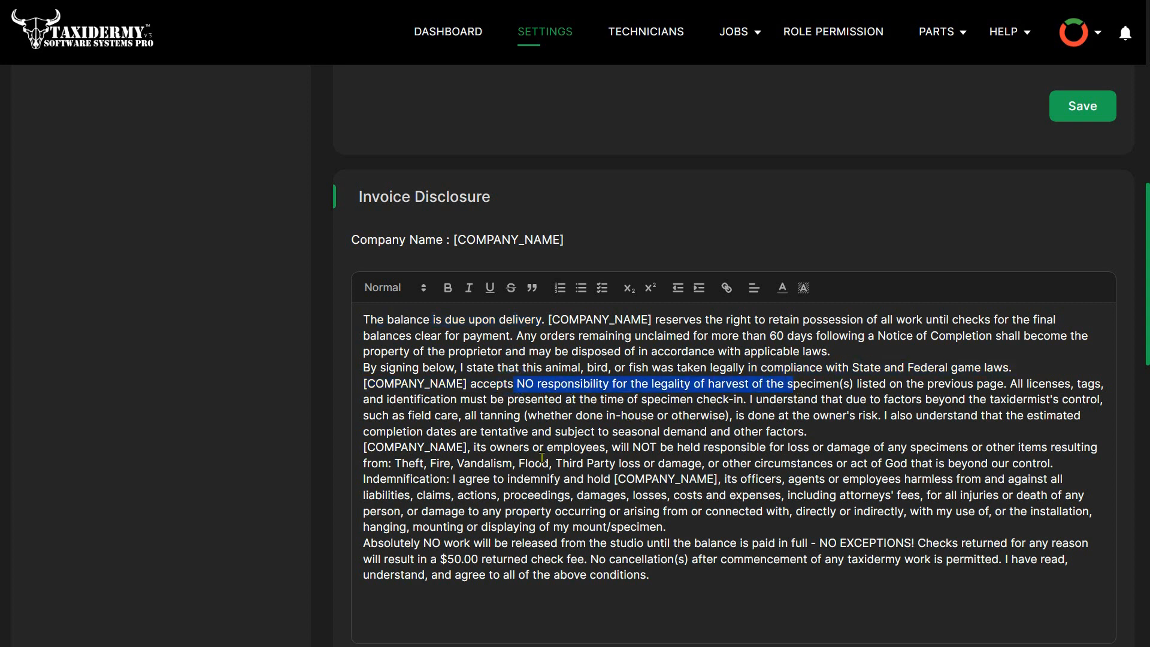
left_click_drag(489, 453, 984, 459)
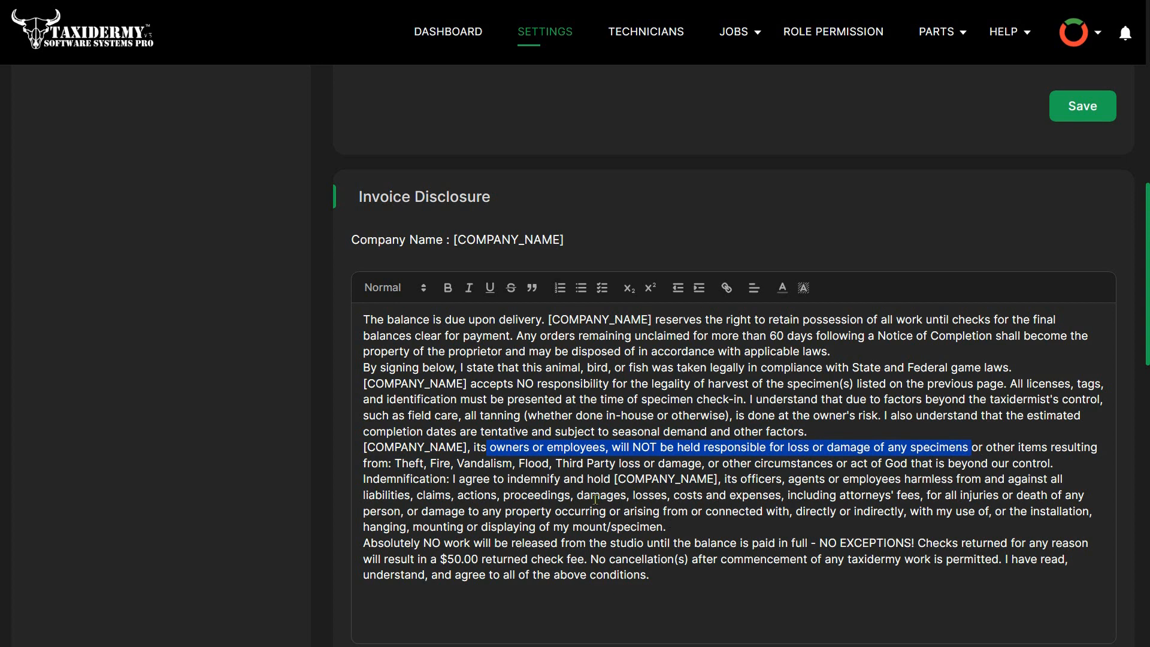
- Examine the Business Hours section with the opening times and closed days of the week
scroll(596, 499, "down", 5)
scroll(589, 518, "down", 5)
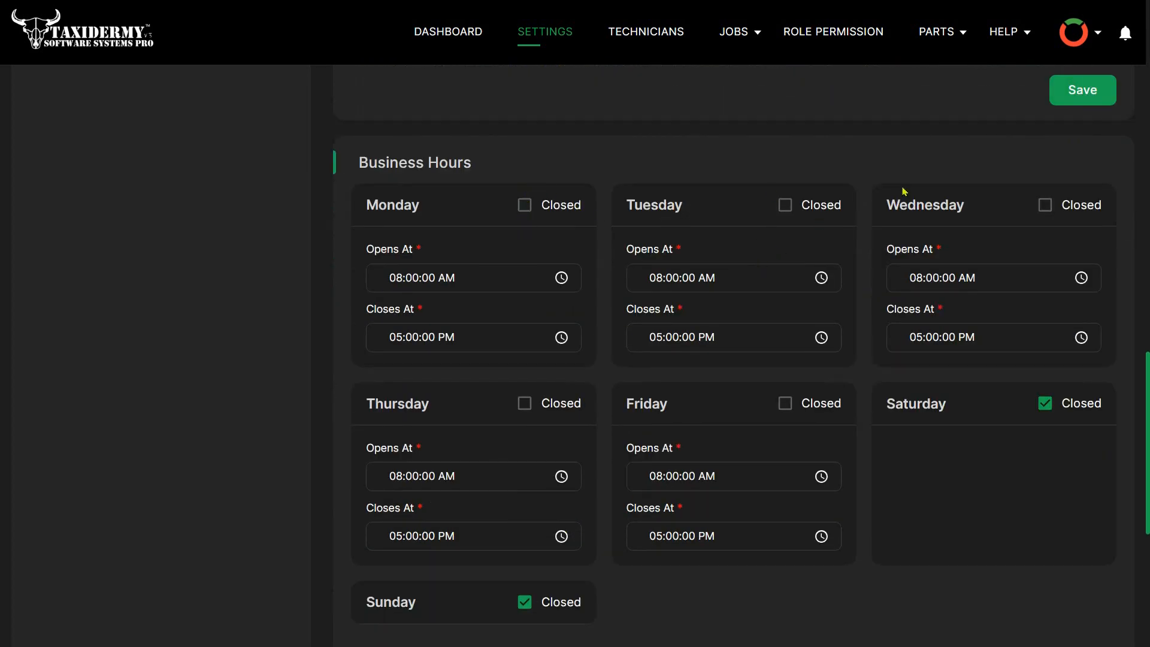
scroll(820, 410, "down", 2)
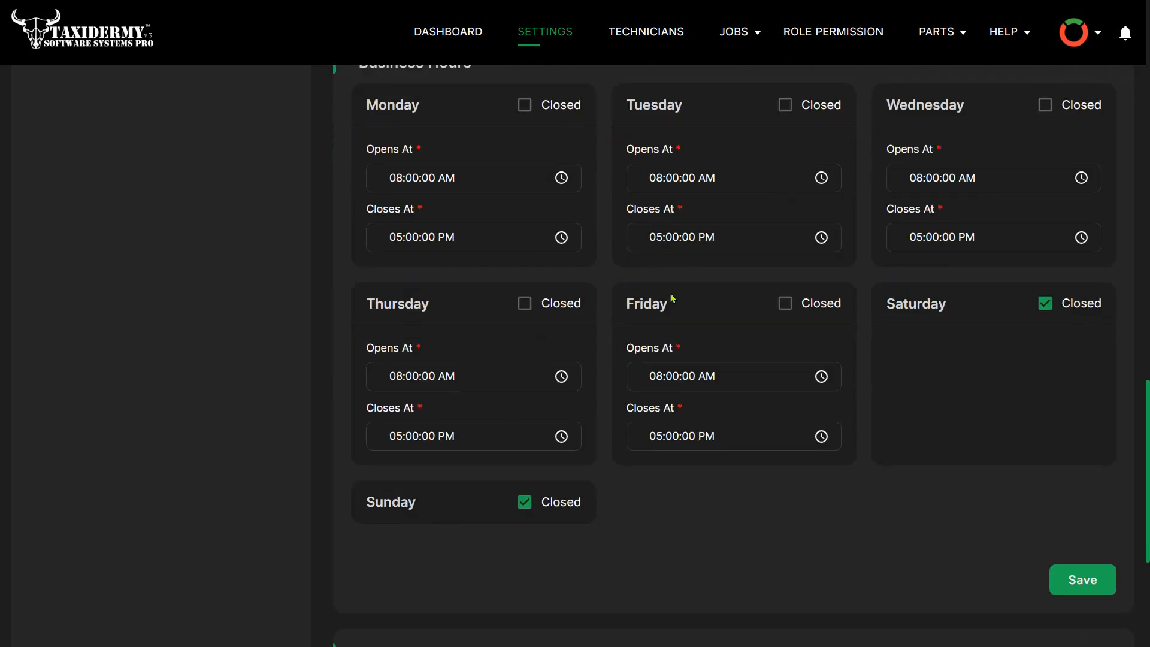
scroll(703, 441, "up", 2)
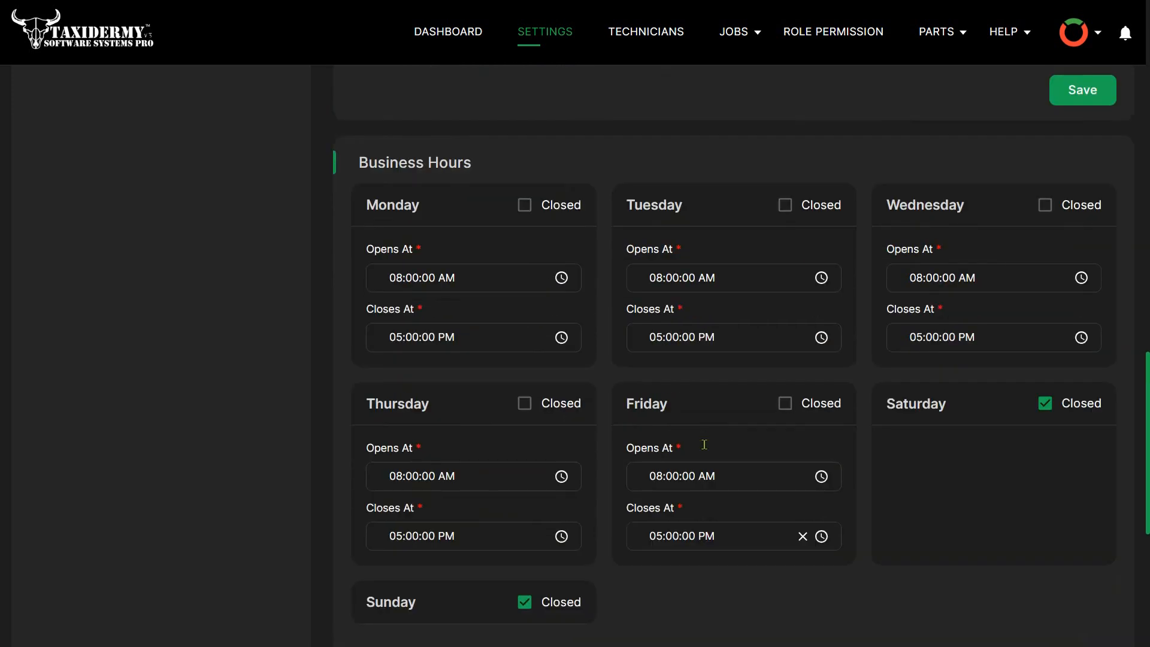
- Check the notifications and view the Import Data section for customer Excel files
left_click(1127, 36)
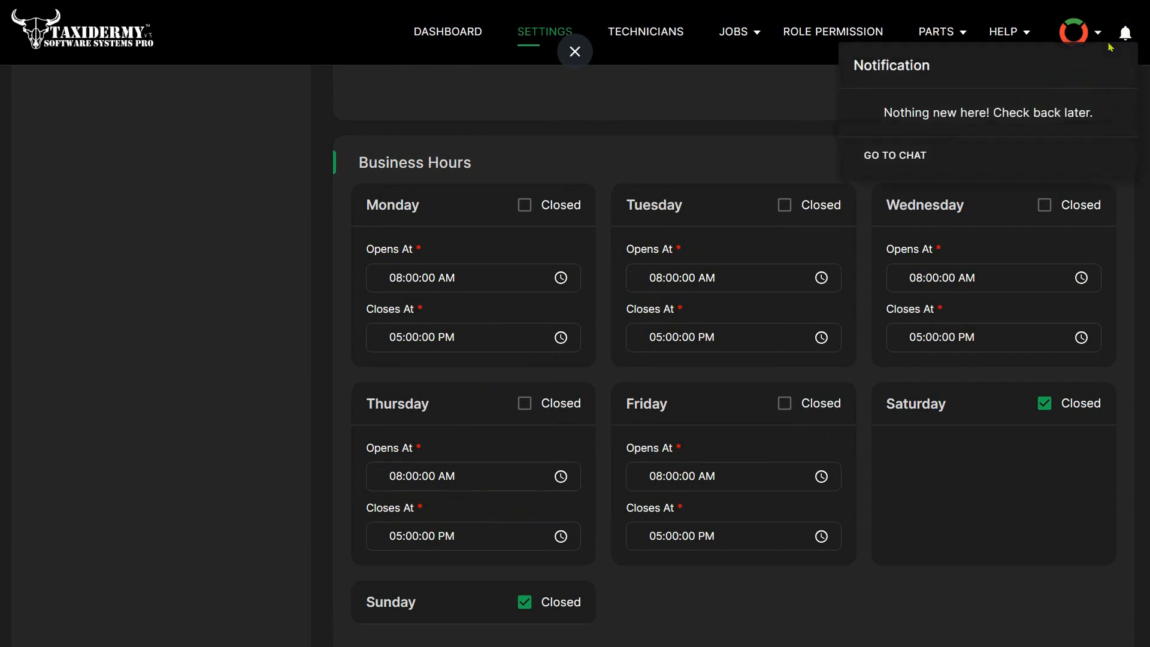
left_click(787, 170)
scroll(791, 275, "down", 8)
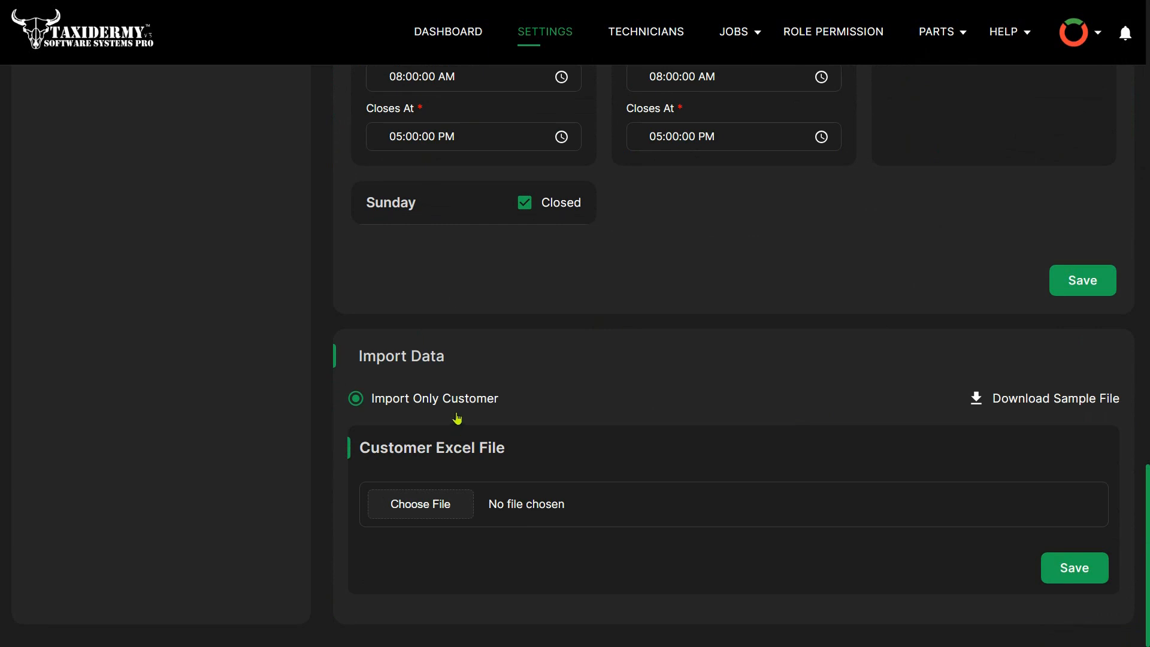
- Open the dashboard and examine the selected customer's details and account totals
left_click(450, 31)
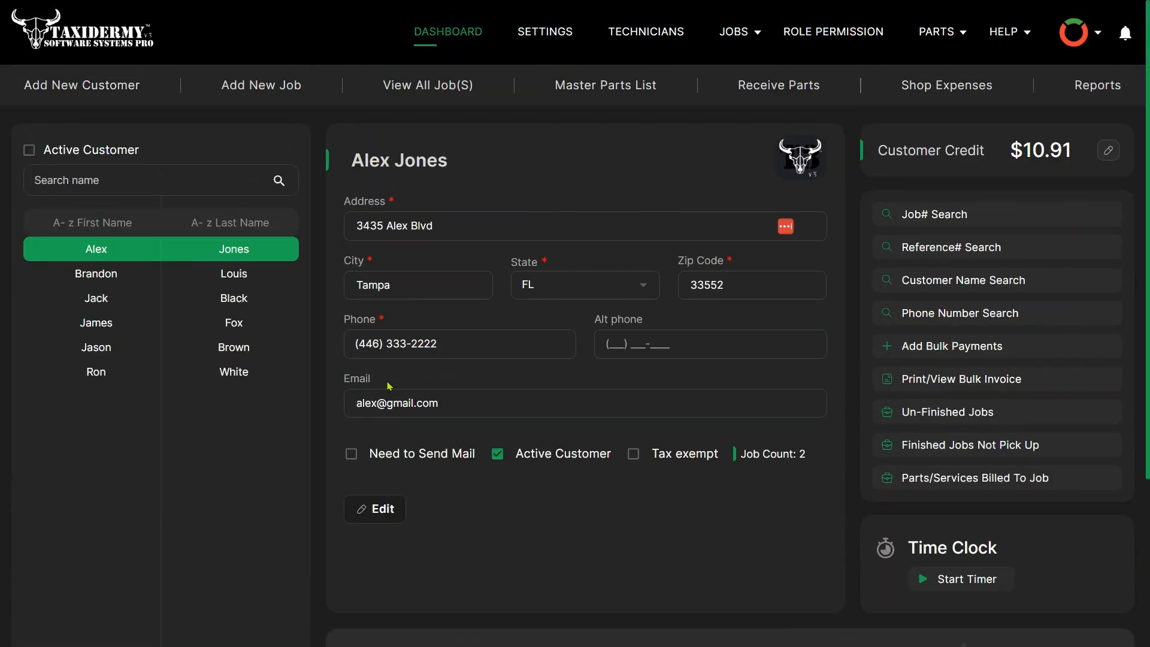
scroll(606, 333, "down", 2)
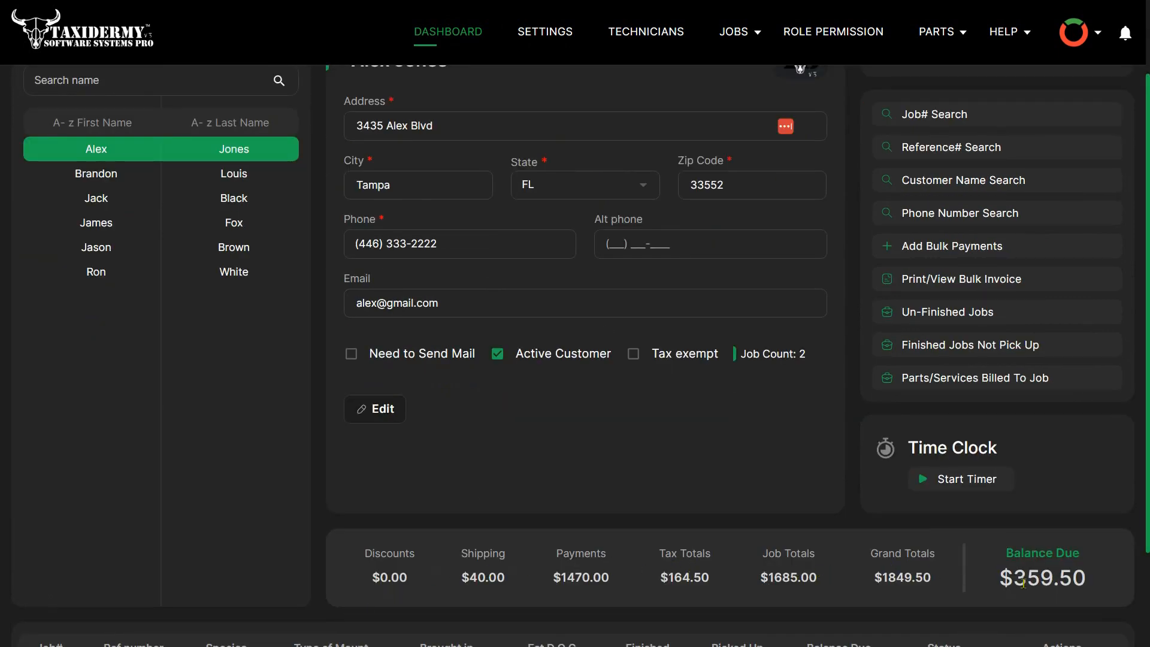
scroll(735, 368, "up", 2)
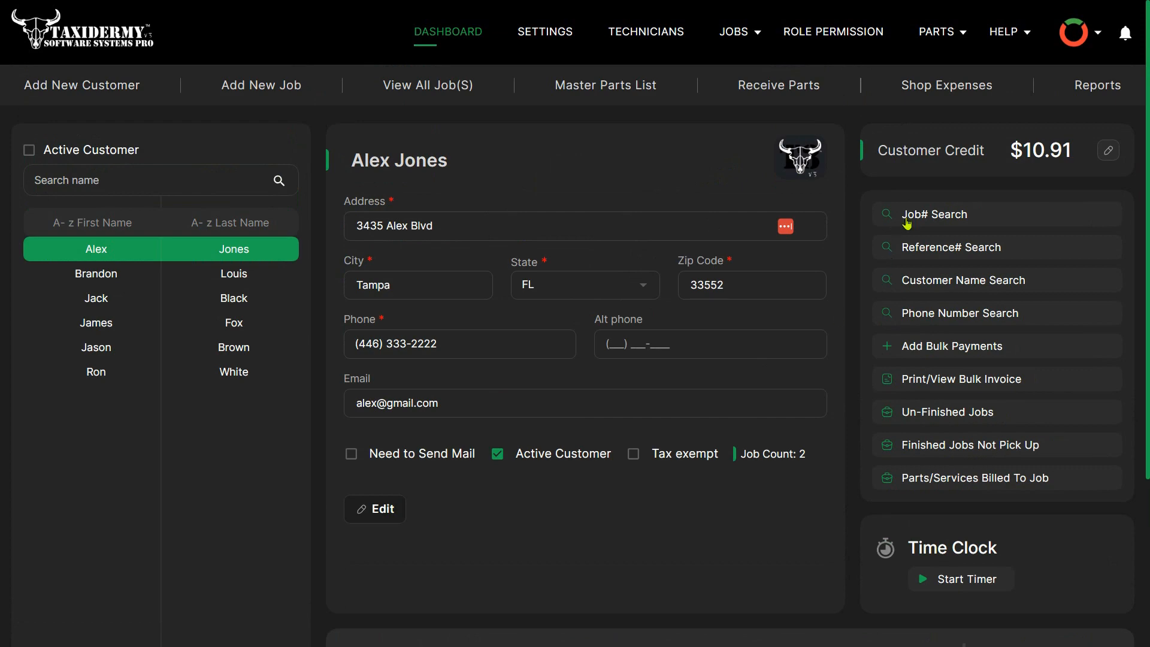
- View the un-finished jobs report by Estimated Date of Completion, check the completion dates and close the report
left_click(947, 413)
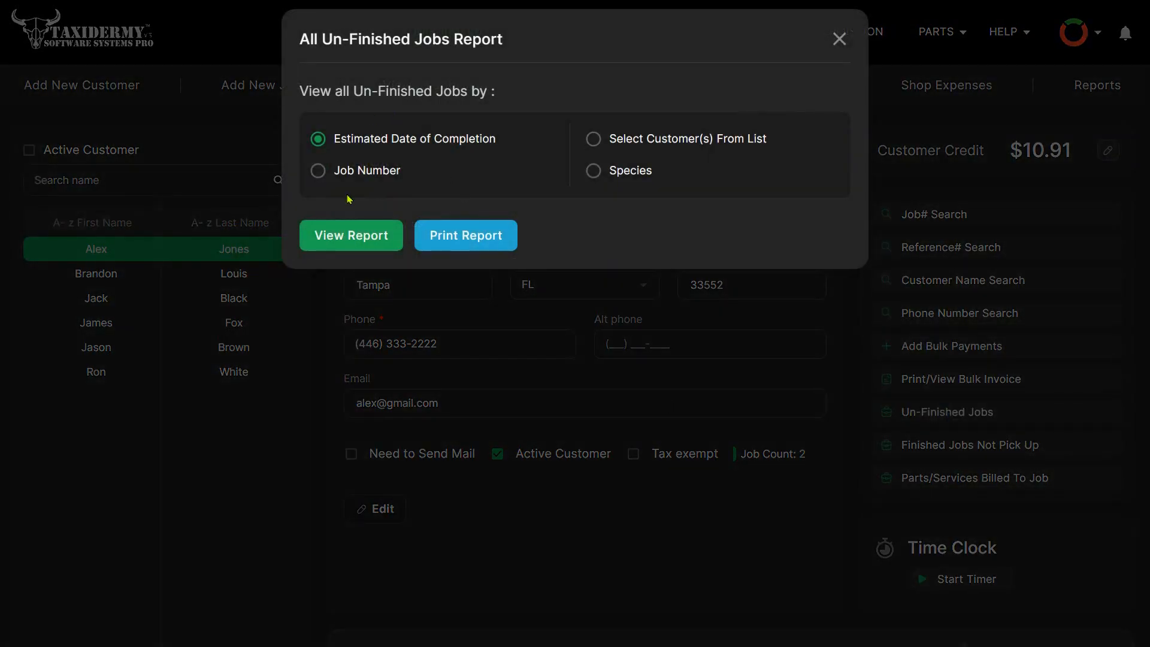
left_click(355, 238)
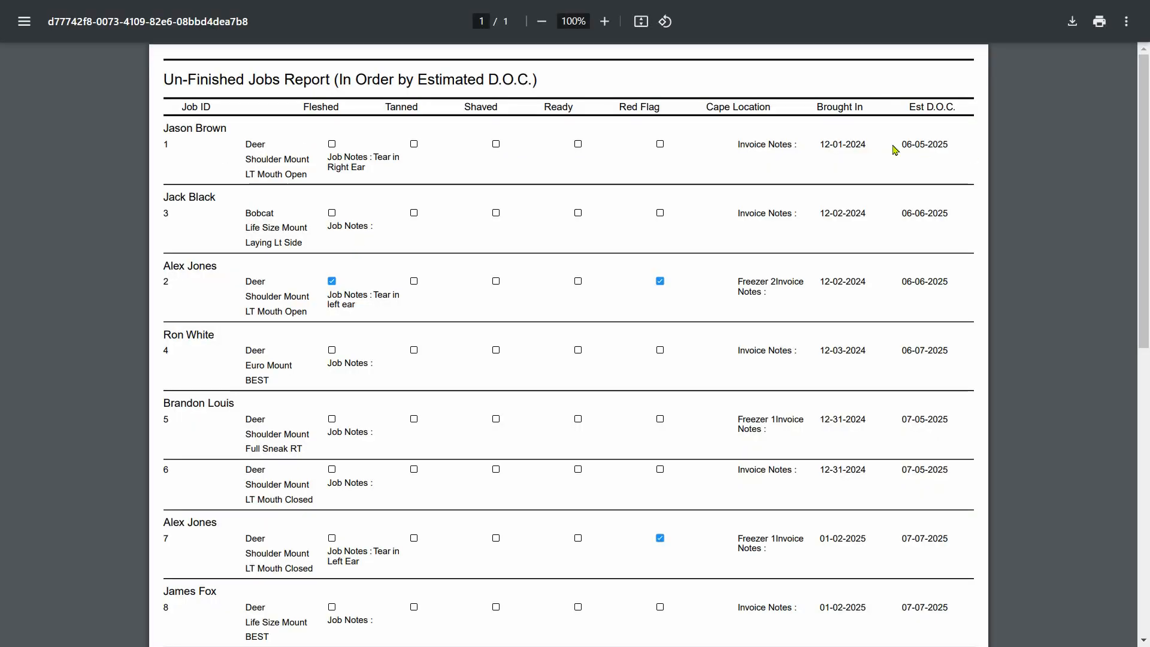
double_click(911, 150)
left_click_drag(903, 214, 938, 215)
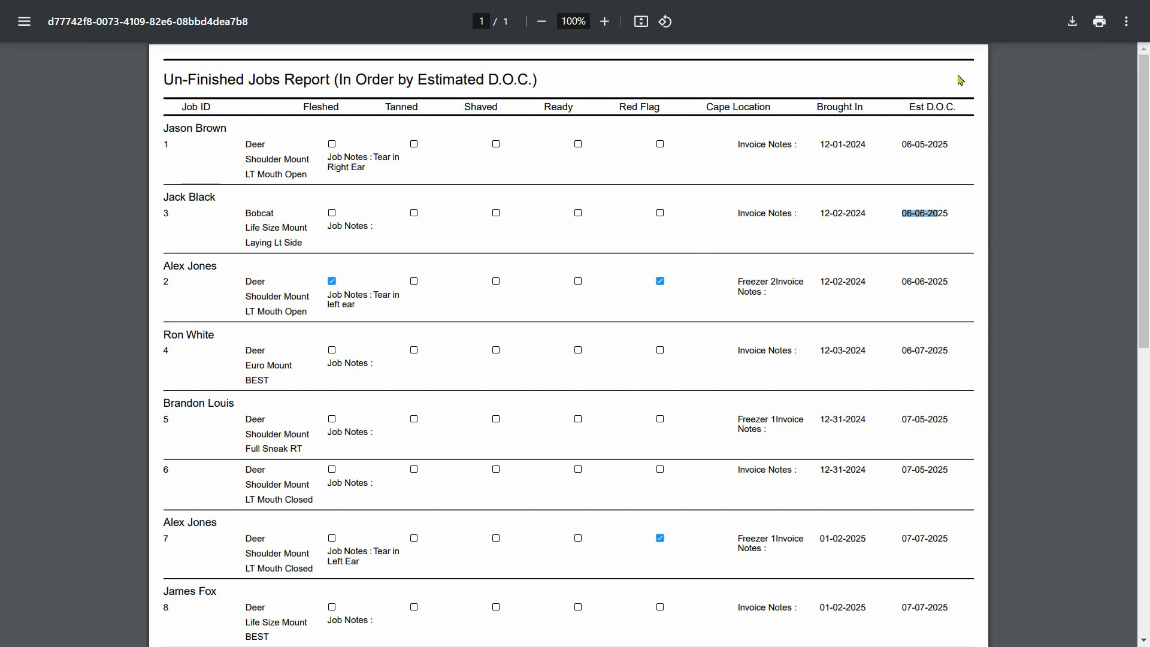
left_click(1140, 9)
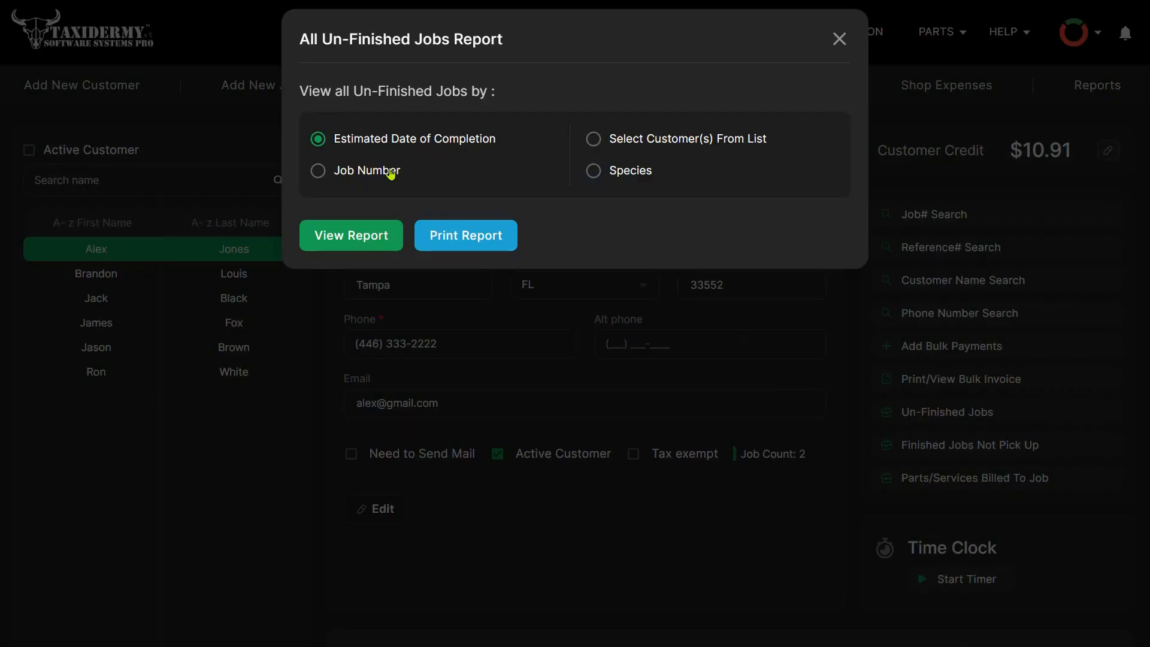
left_click(838, 38)
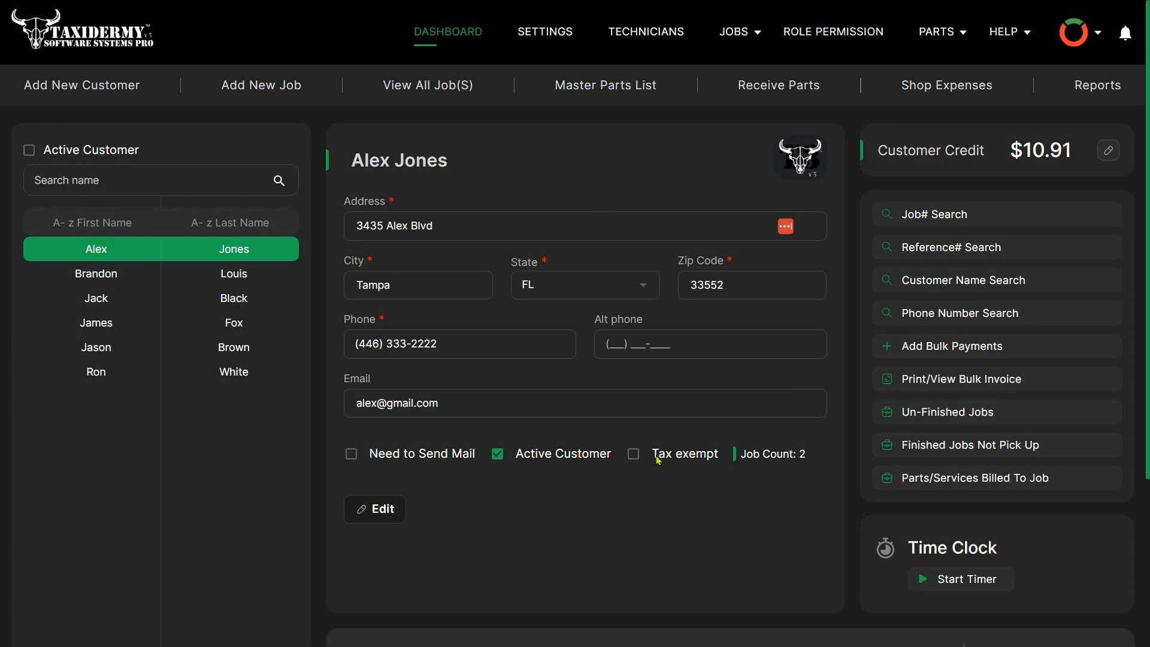
- Inspect the payment form for the customer's job 2 and close it without entering a payment
scroll(570, 451, "down", 4)
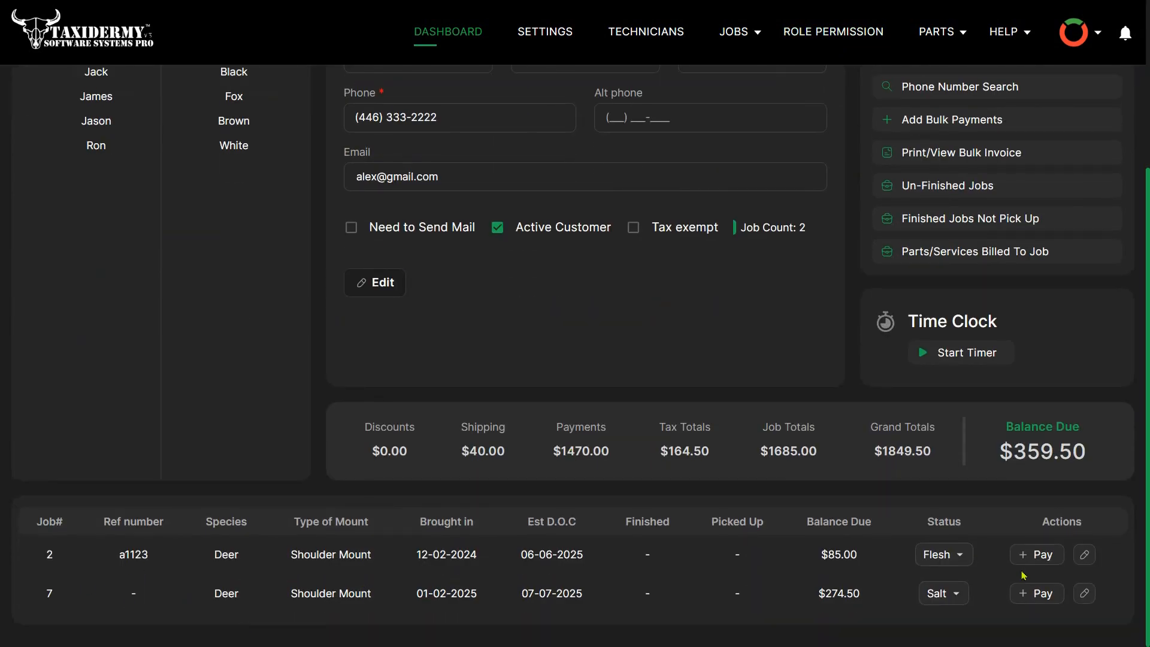
left_click(1038, 556)
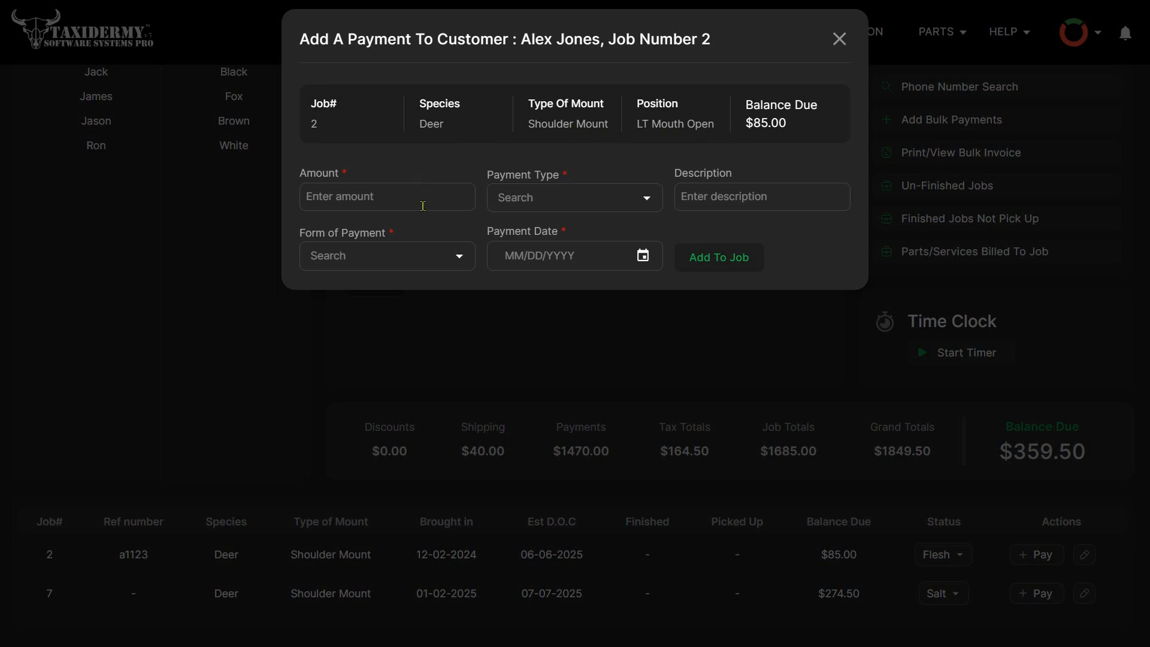
left_click(721, 255)
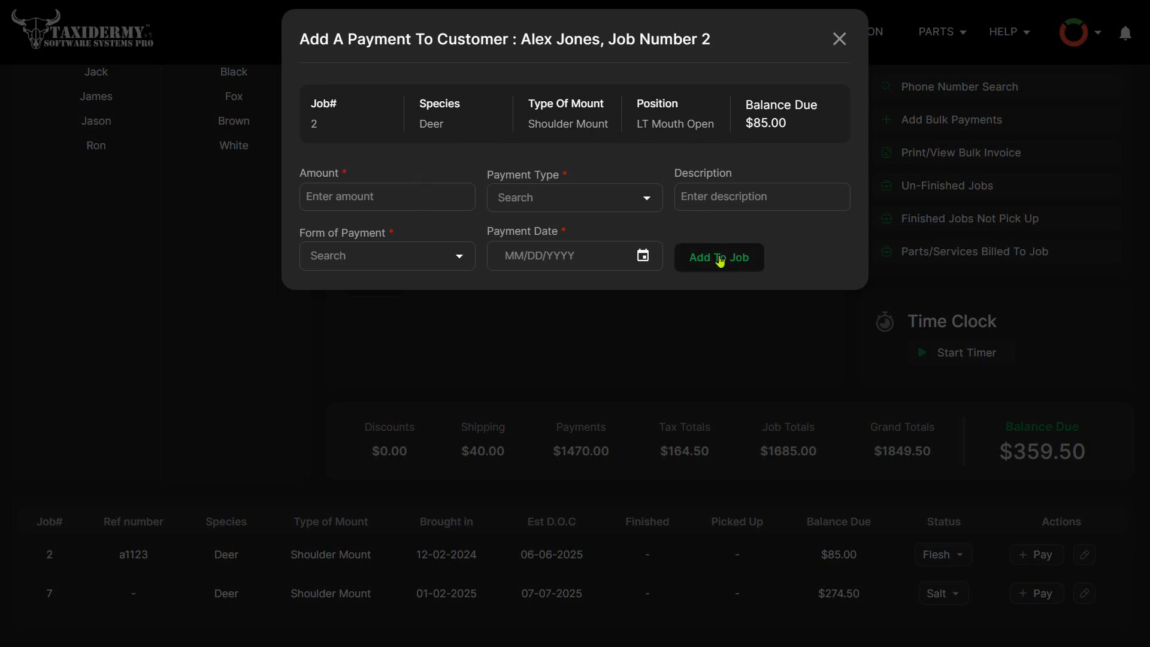
left_click(839, 39)
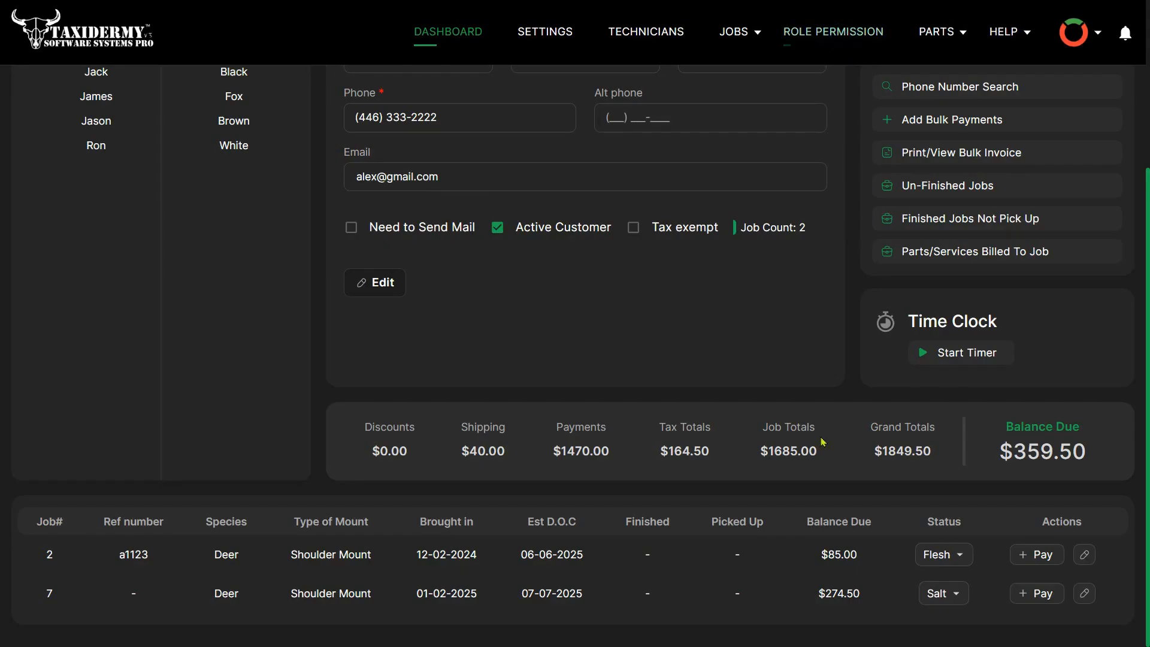
- Select the second customer in the list and examine their account totals and jobs
scroll(689, 565, "up", 1)
scroll(690, 565, "up", 3)
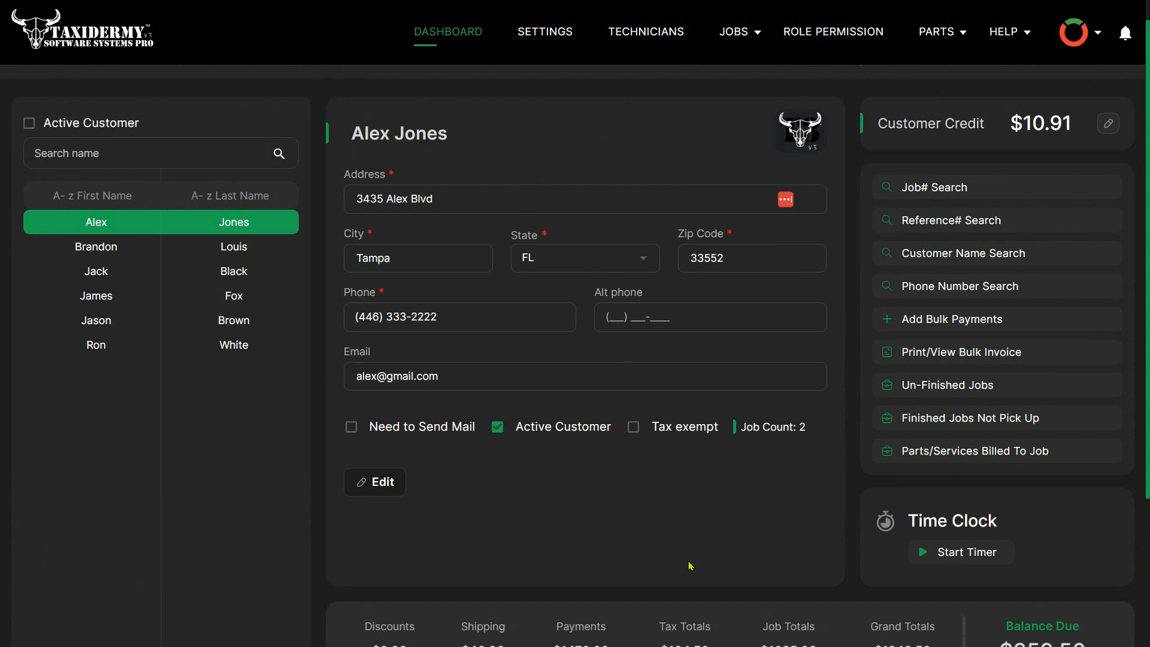
left_click(96, 256)
scroll(547, 397, "down", 4)
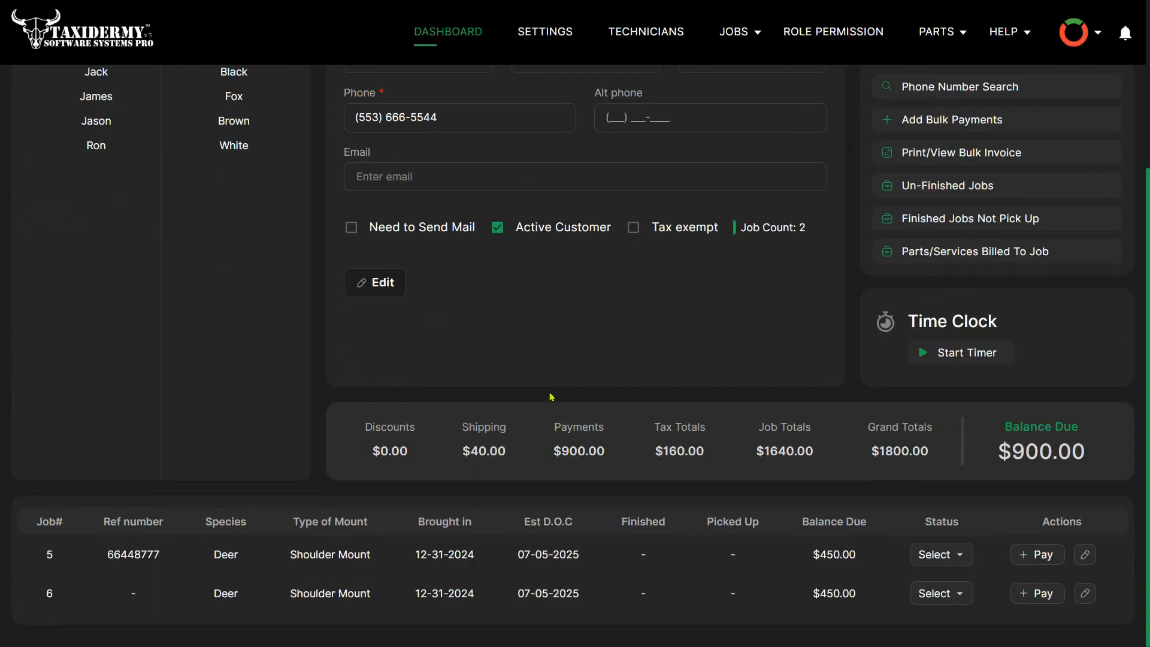
scroll(552, 397, "up", 5)
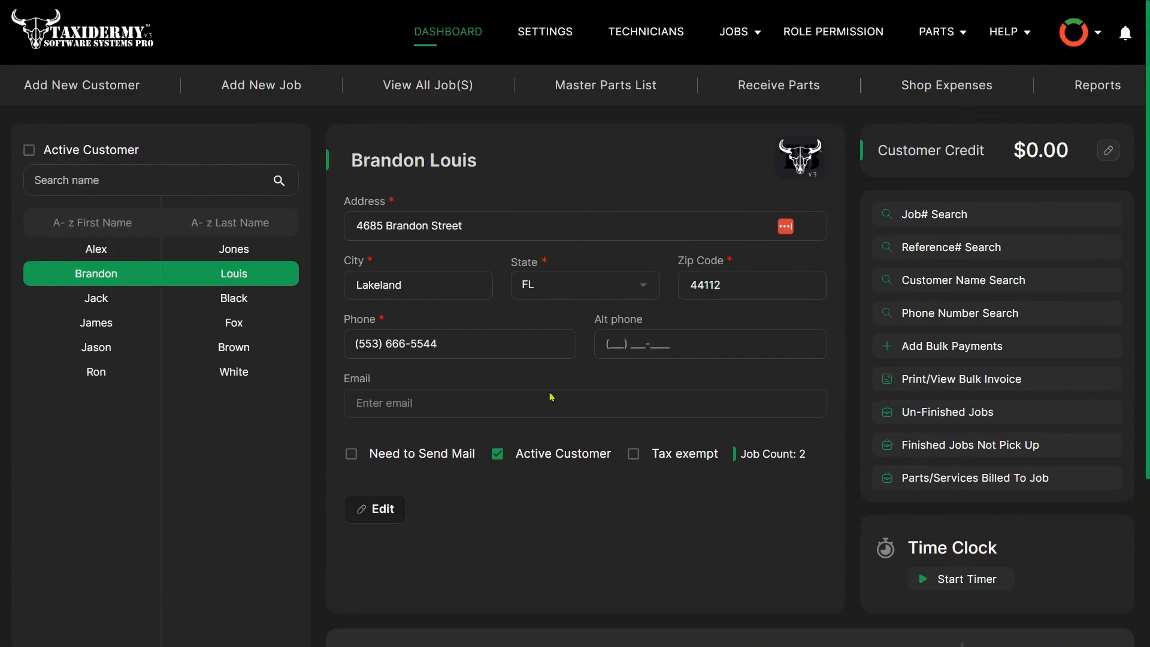
- Open all jobs of the selected customer, view job 6 and return to job 5
left_click(410, 86)
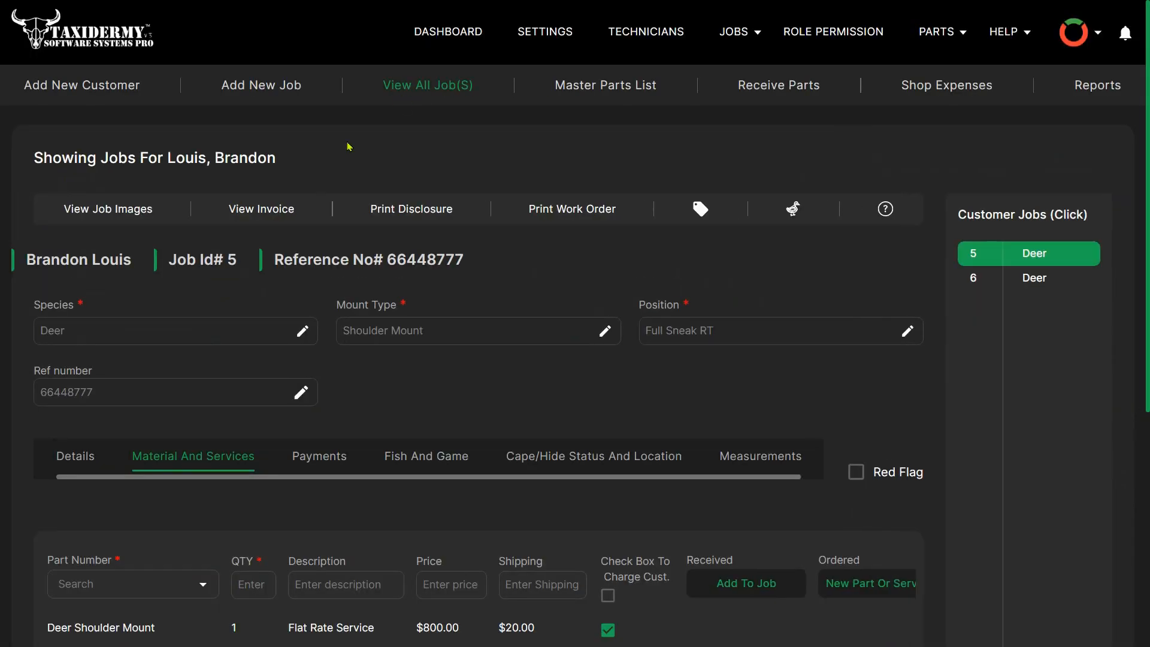
left_click_drag(187, 161, 280, 160)
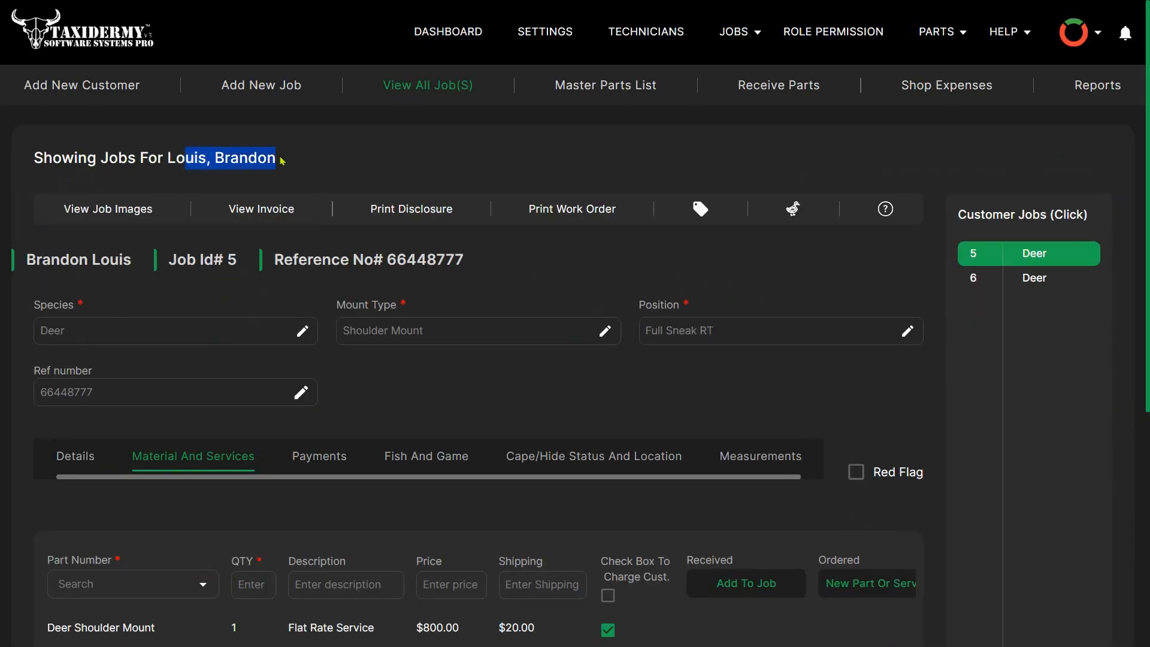
left_click(505, 152)
left_click(980, 281)
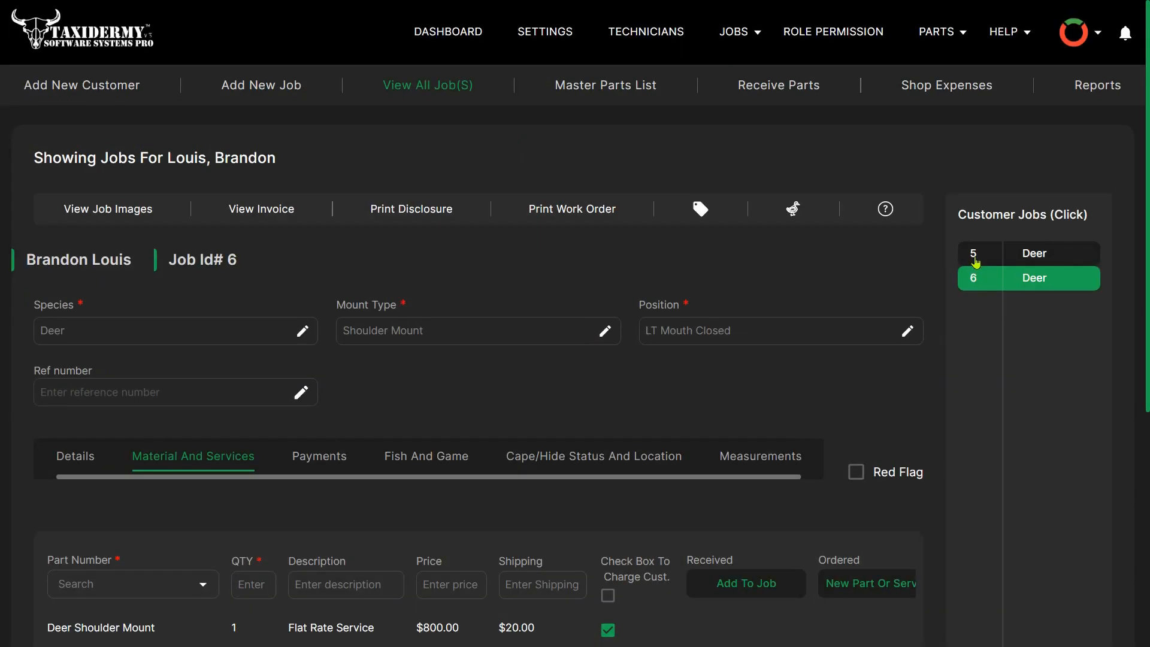
left_click(975, 258)
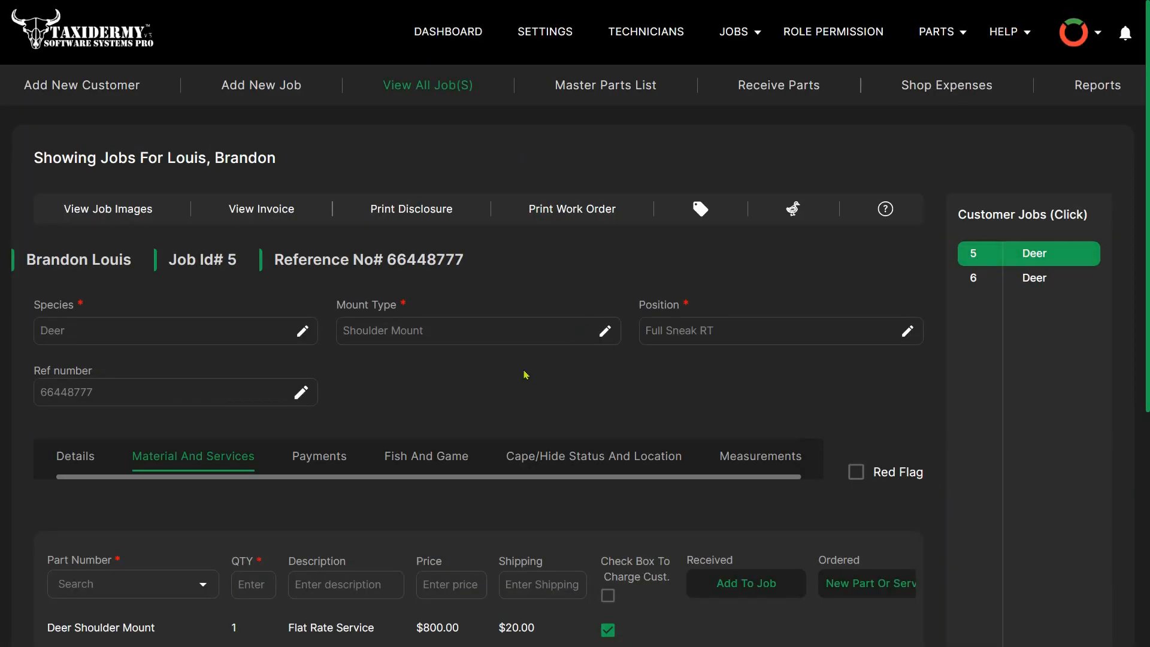
- Return to the dashboard, select the first customer in the list and examine their account totals and jobs
left_click(471, 29)
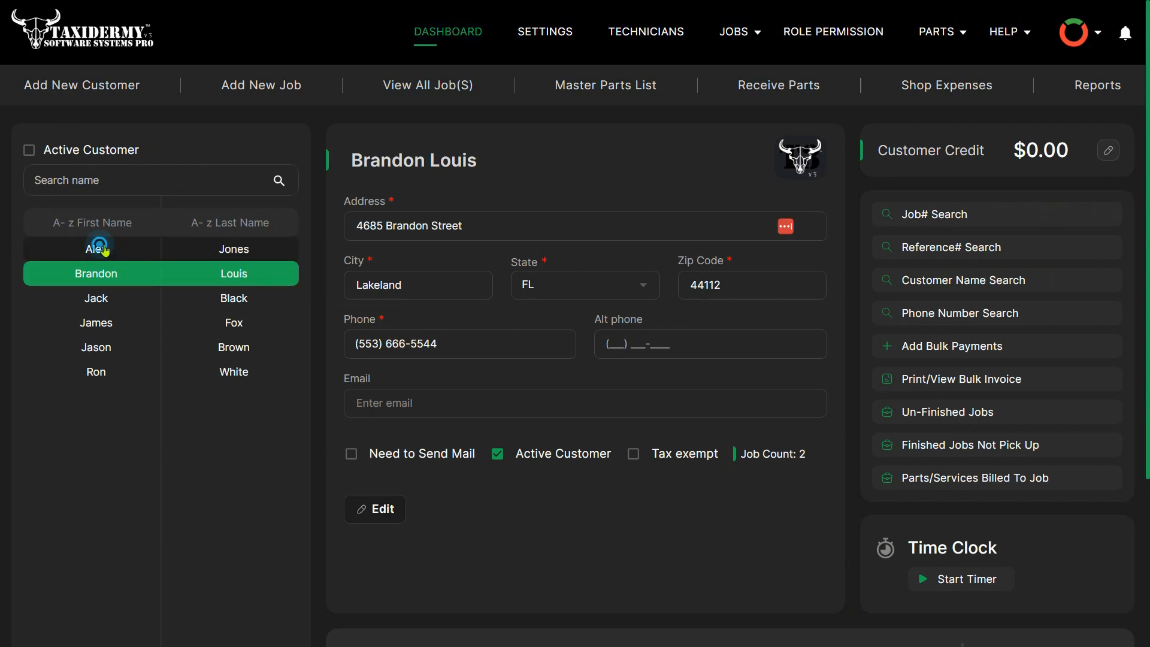
left_click(111, 248)
scroll(471, 490, "down", 4)
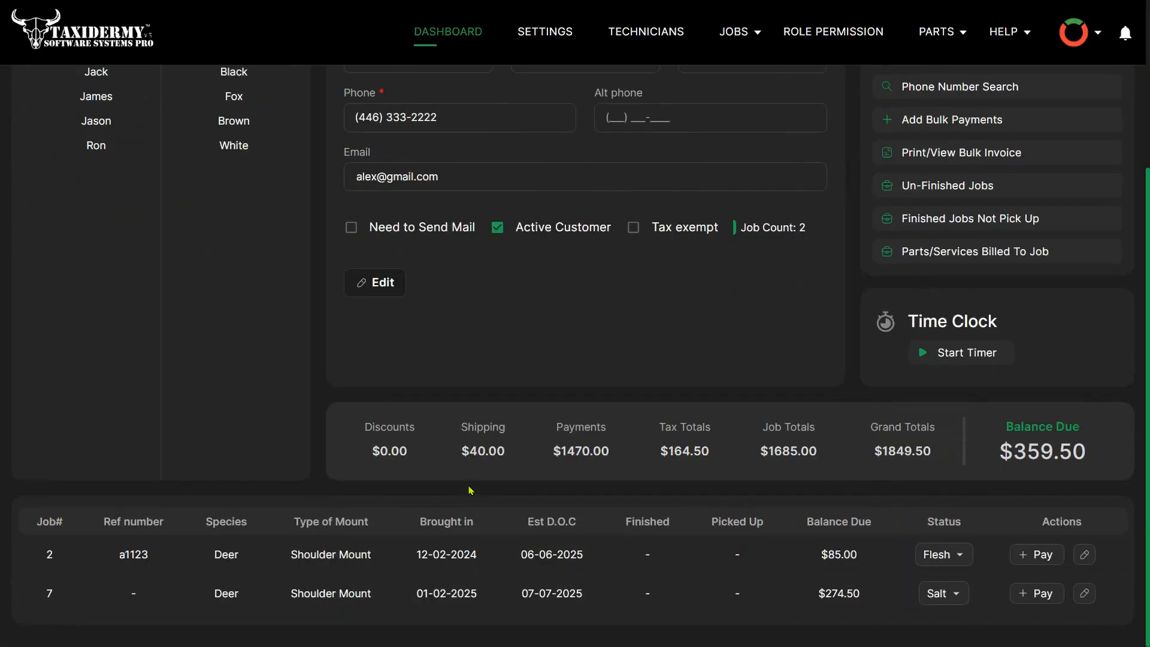
scroll(471, 489, "up", 4)
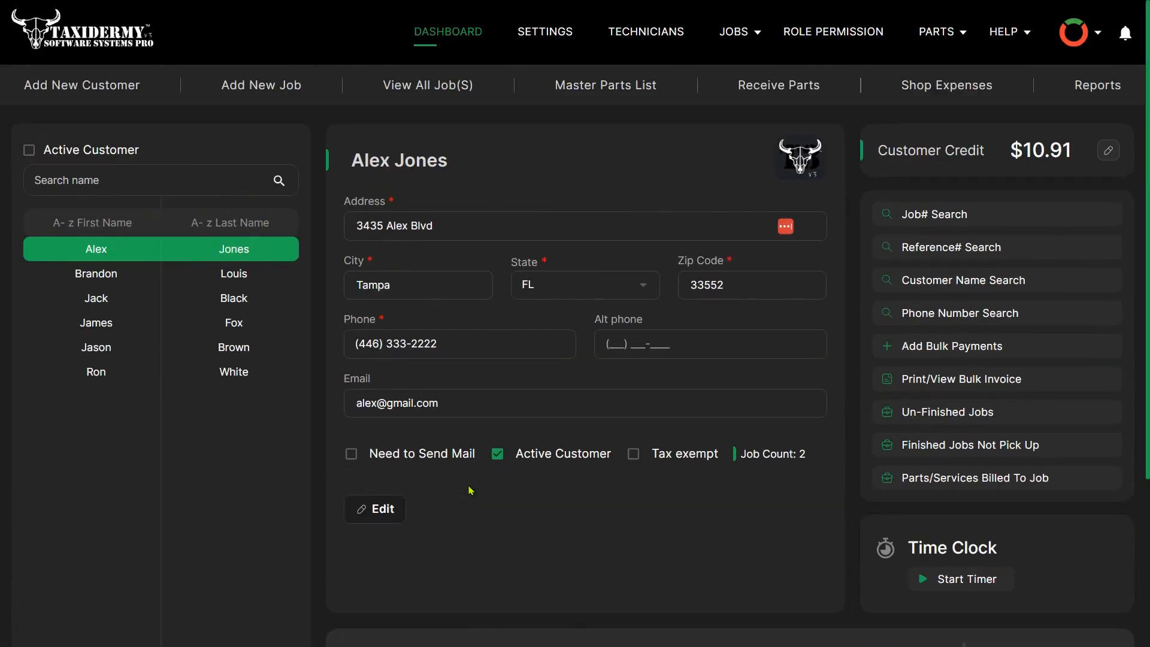
- Start a new customer record and enter the customer's first and last name
left_click(127, 90)
left_click(402, 230)
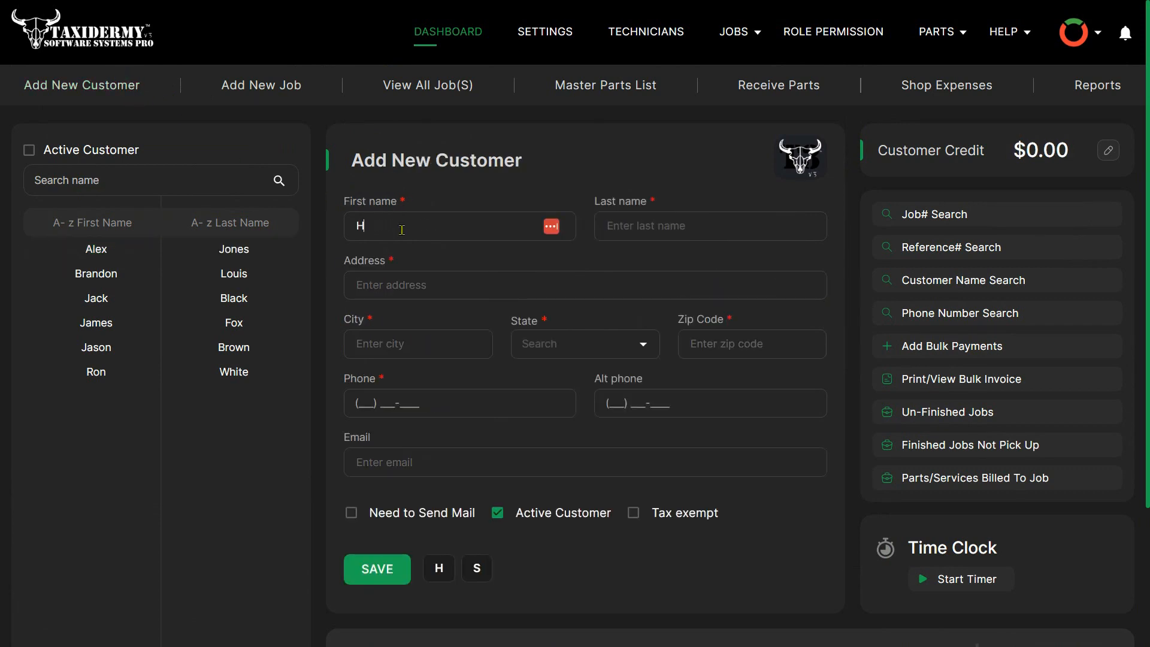
key("Tab")
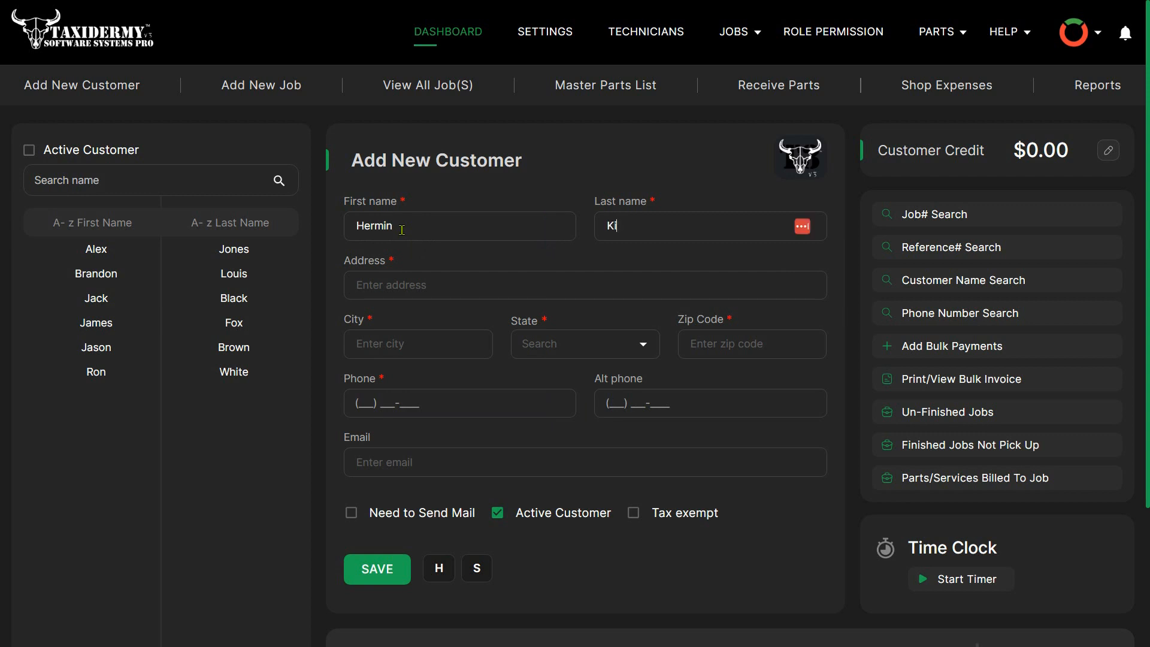
- Fill in the new customer's street address and city
key("Tab")
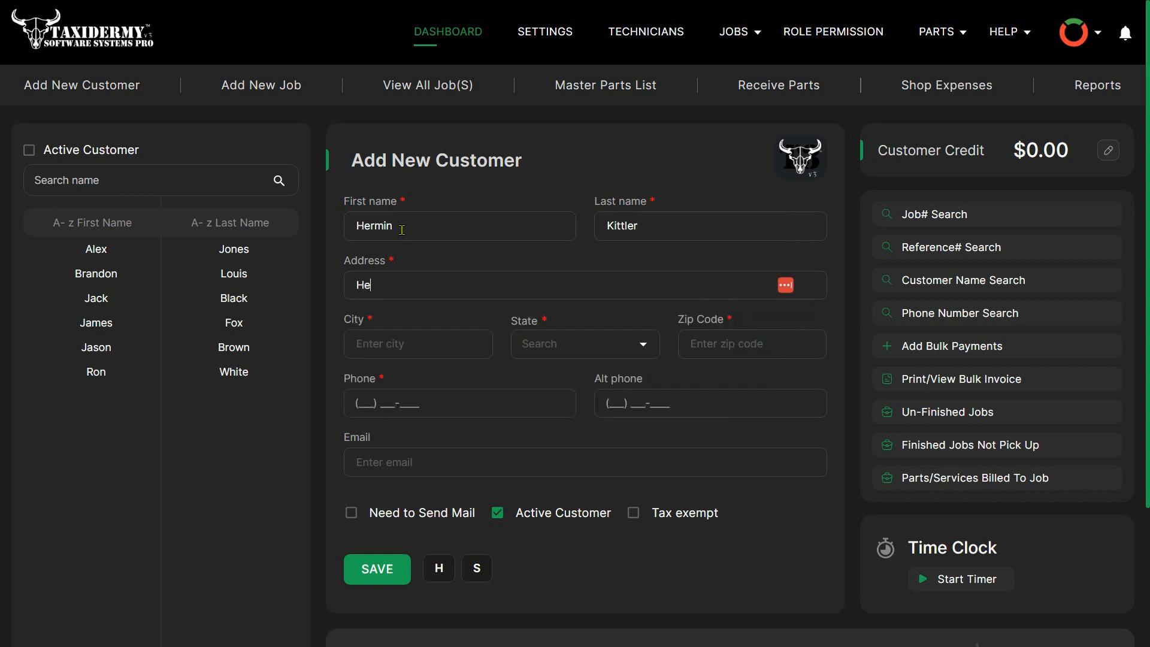
key("Tab")
type("Lakeland")
key("Tab")
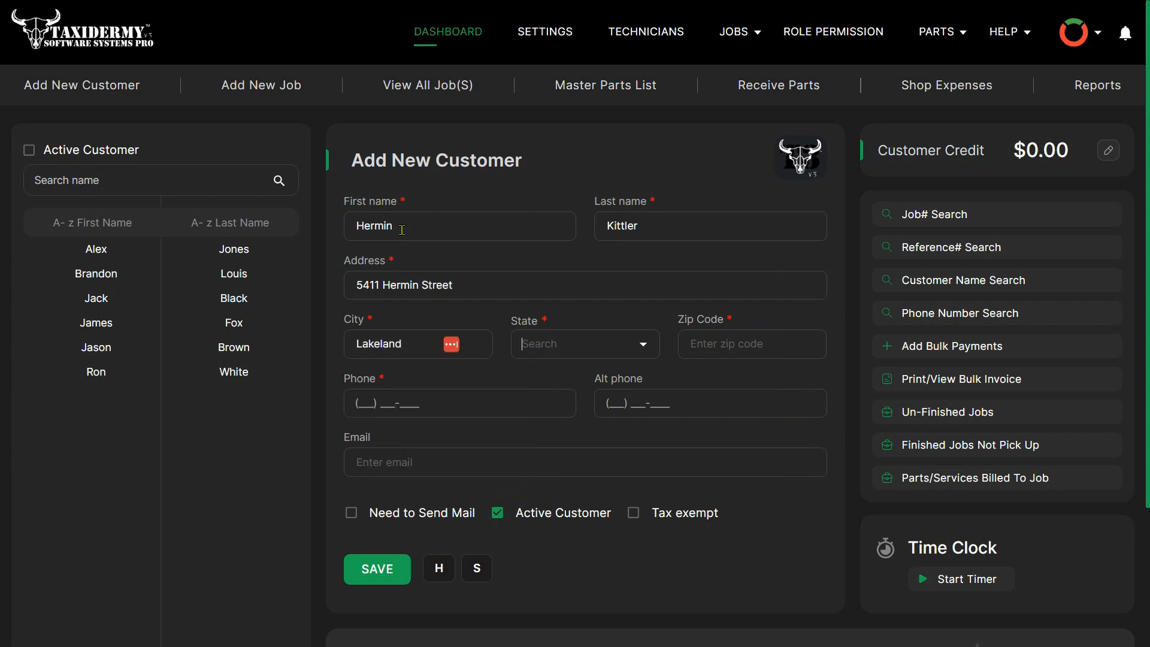
- Set the new customer's state to FL and fill in the zip code
type("f")
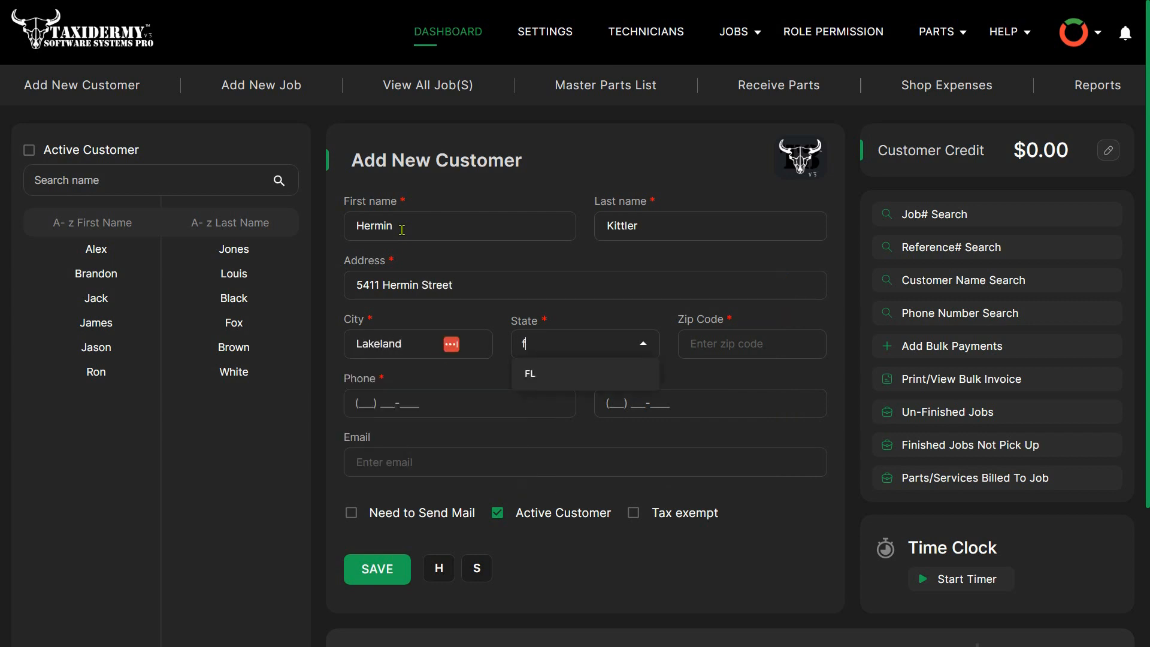
left_click(542, 374)
key("Tab")
type("33554")
key("Tab")
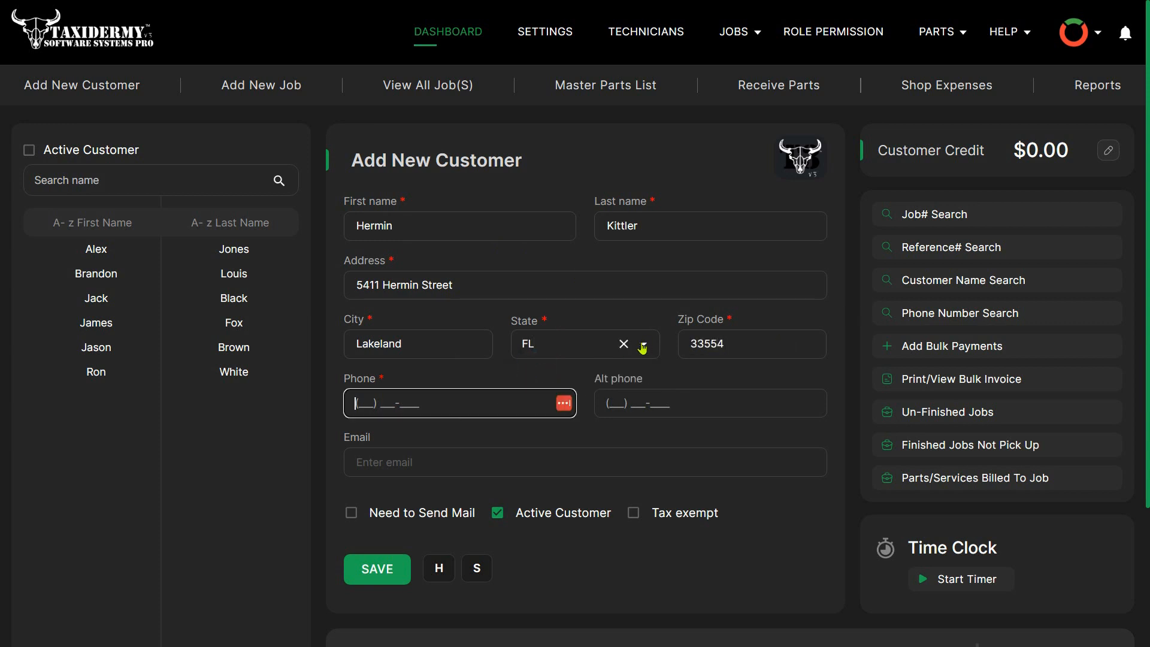
- Enter the new customer's main phone number and leave the alternate phone empty
type("1123335555")
key("Tab")
key("Tab")
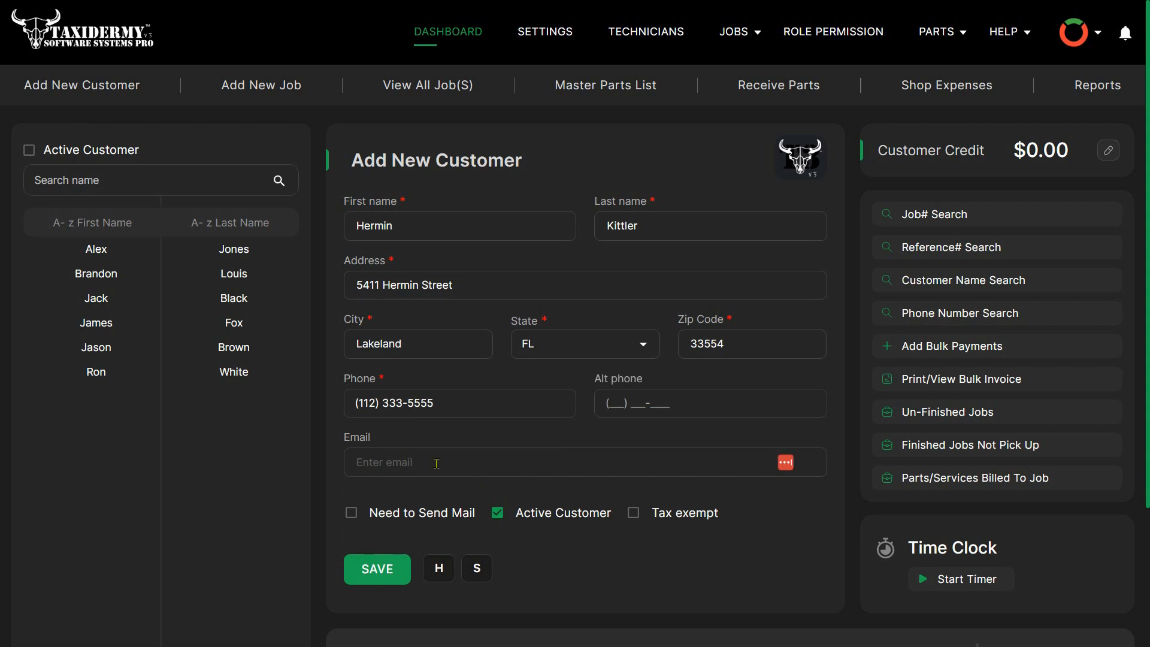
- Show and hide the customer's Notes field without entering anything, and save the new customer
scroll(542, 506, "down", 1)
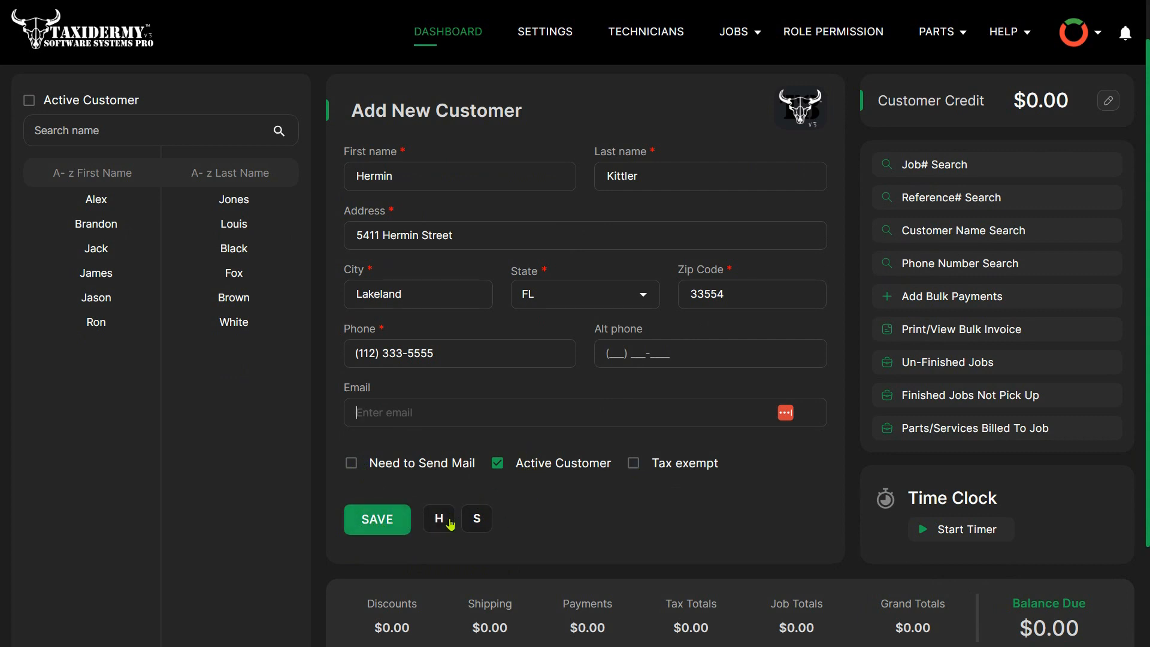
left_click(486, 520)
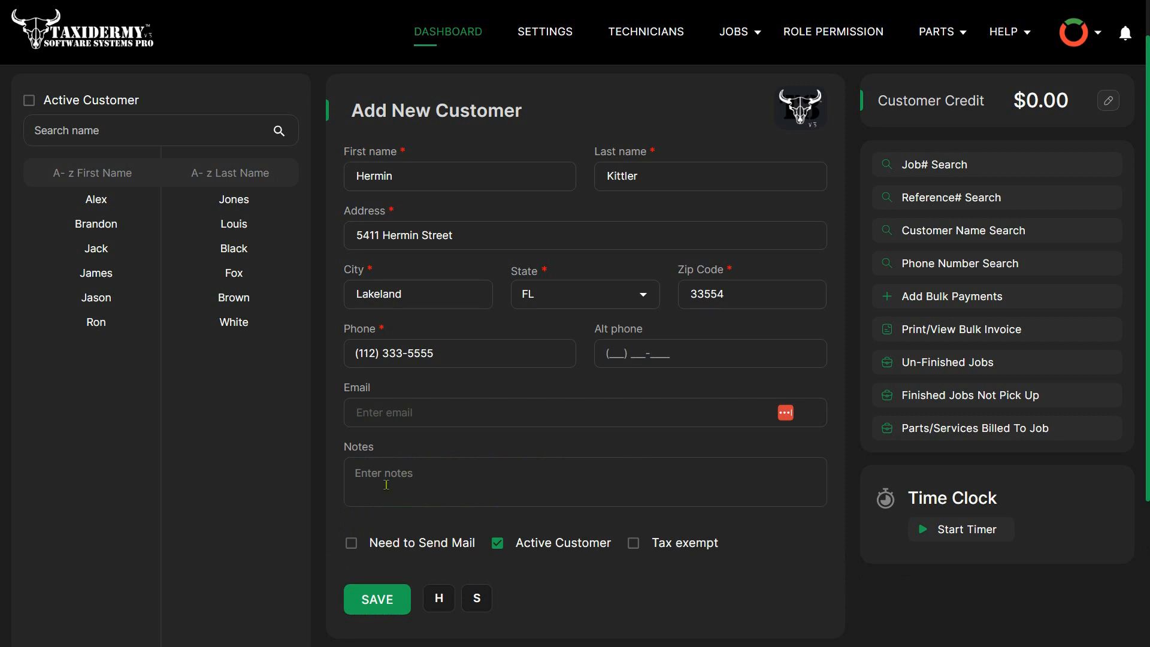
left_click(443, 599)
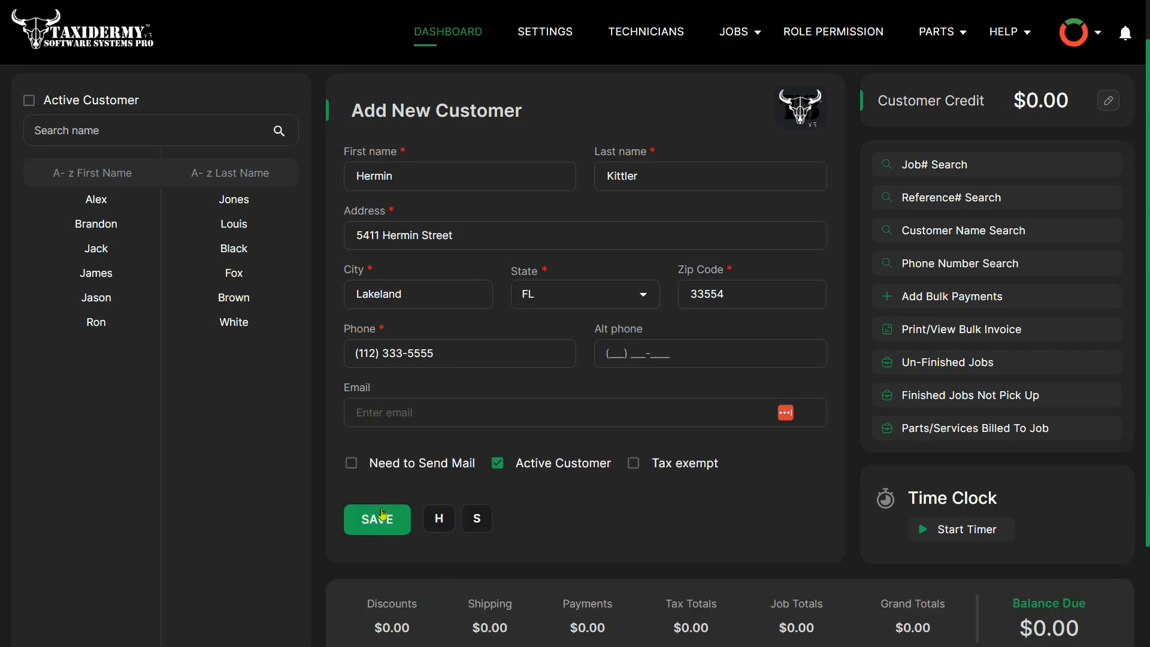
left_click(382, 519)
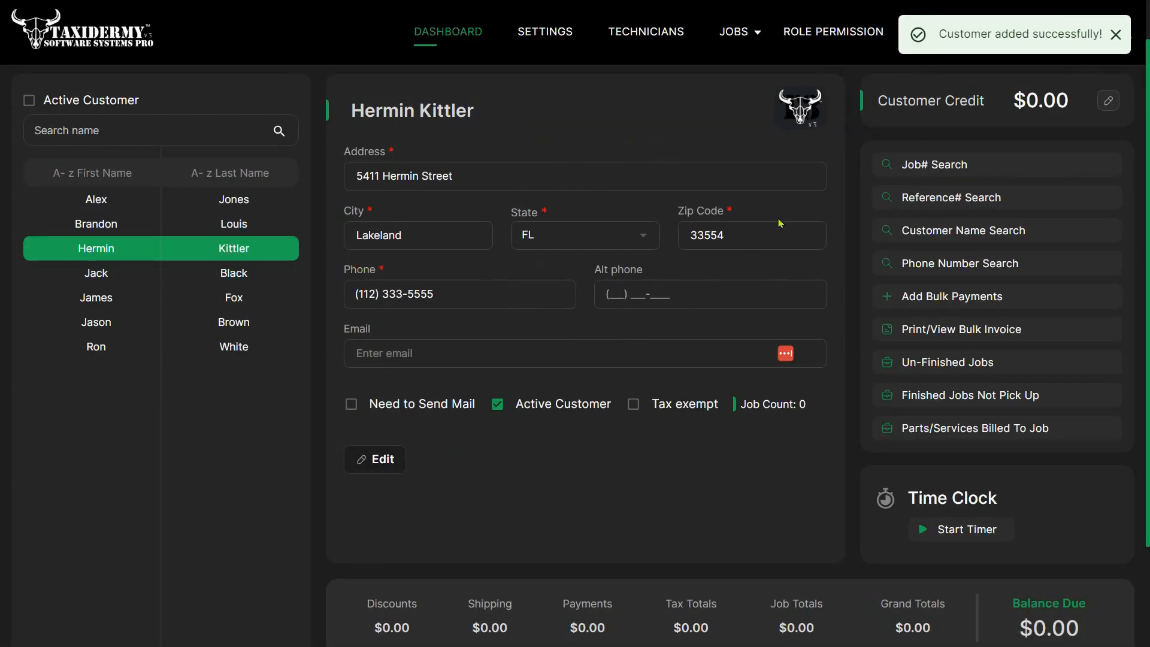
left_click(1115, 34)
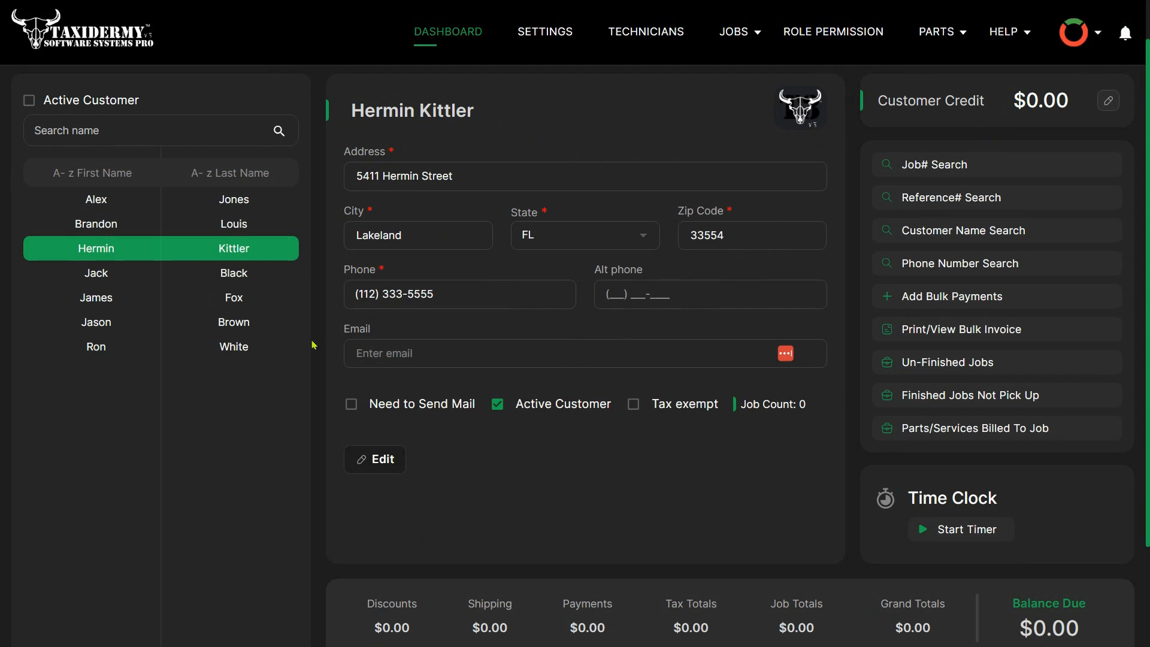
- Start a single new job for the newly added customer and enter its reference number
left_click(183, 248)
scroll(462, 397, "up", 1)
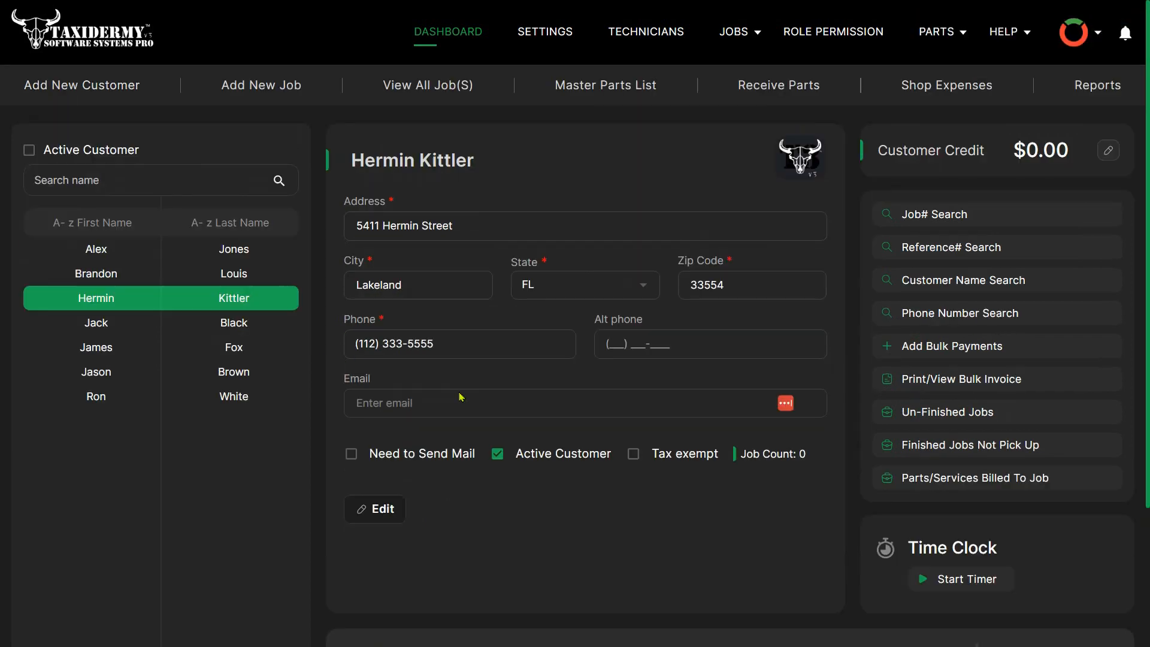
left_click(261, 88)
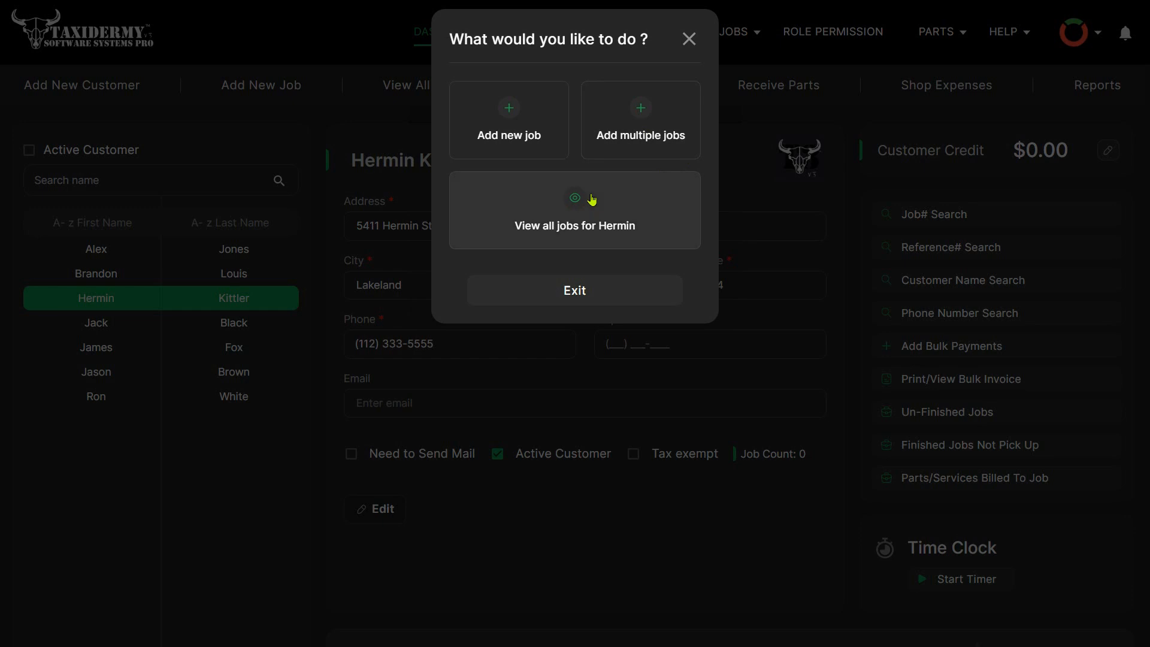
left_click(508, 116)
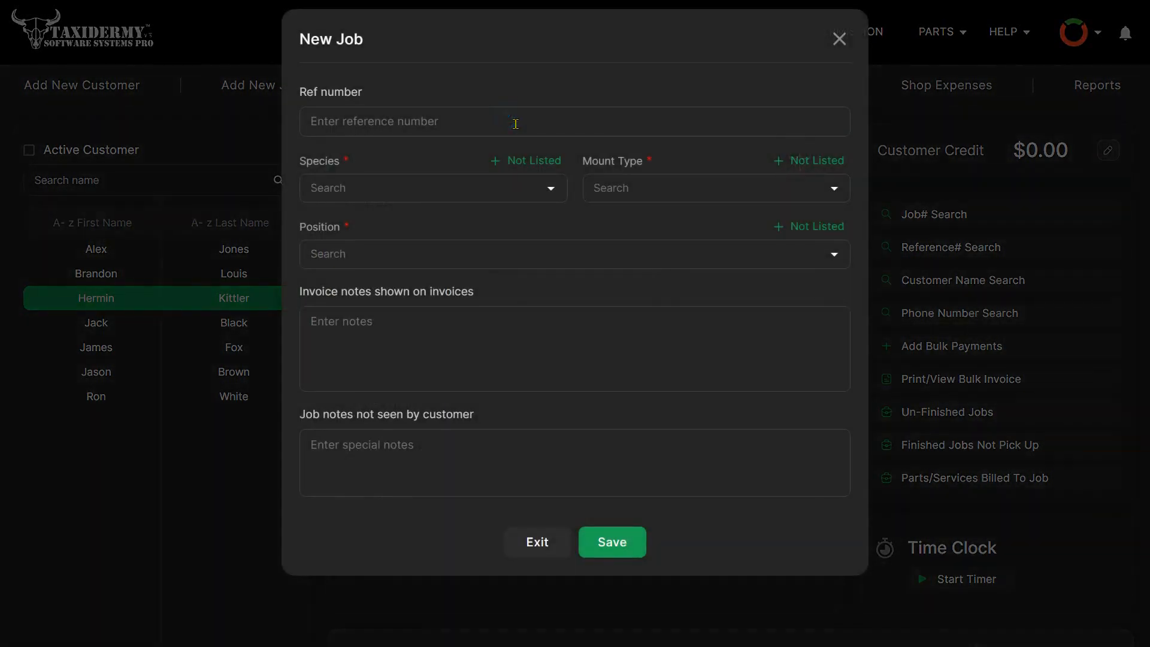
left_click(470, 134)
type("1234")
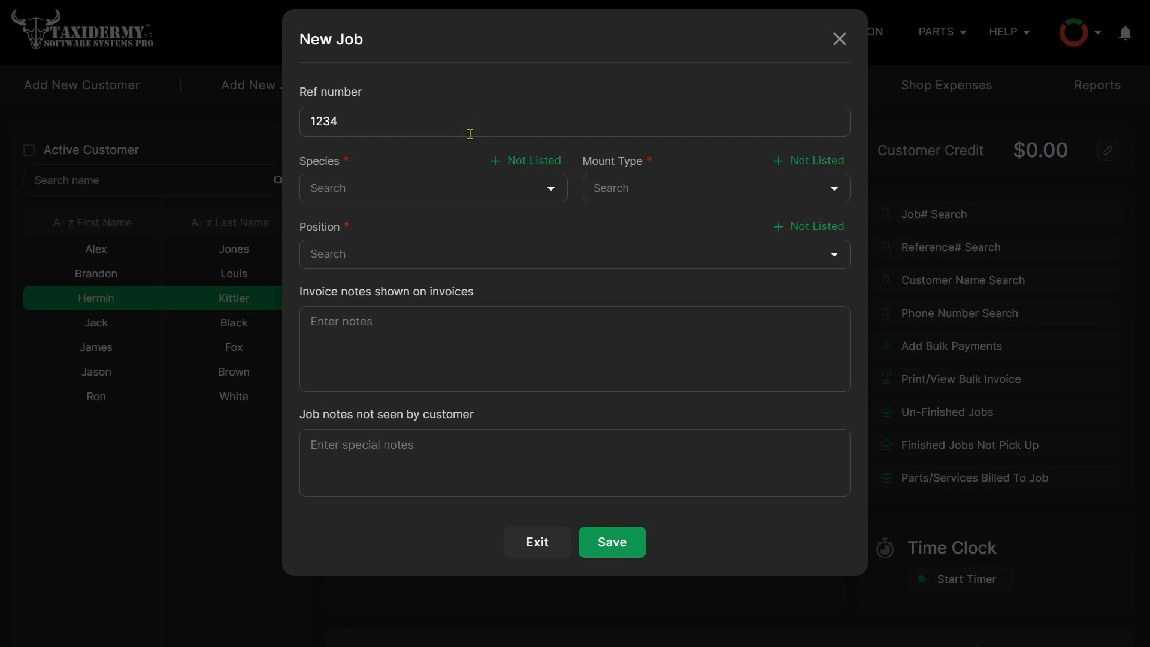
- Set the new job's species to Deer and its mount type to Shoulder Mount
left_click(549, 192)
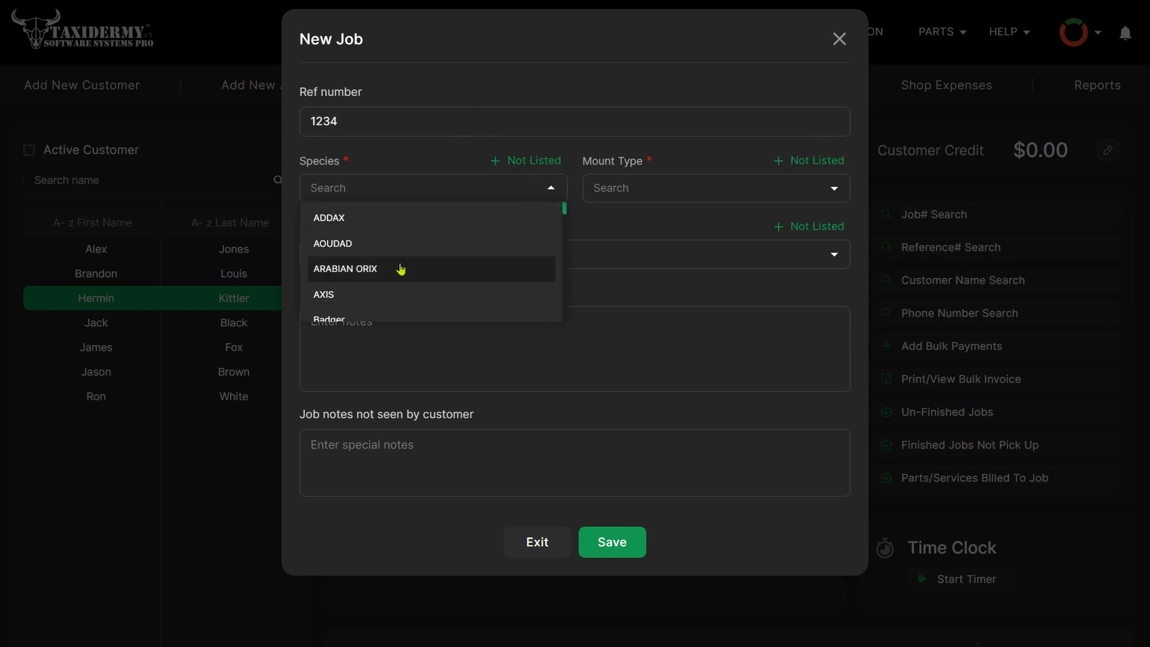
type("de")
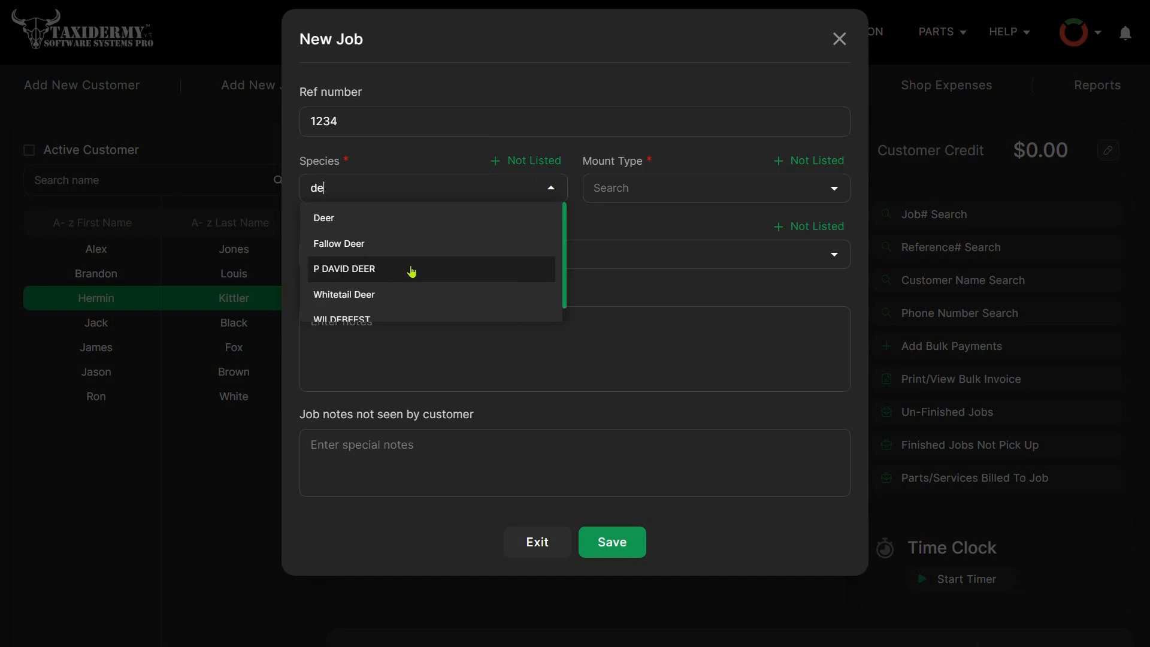
left_click(366, 222)
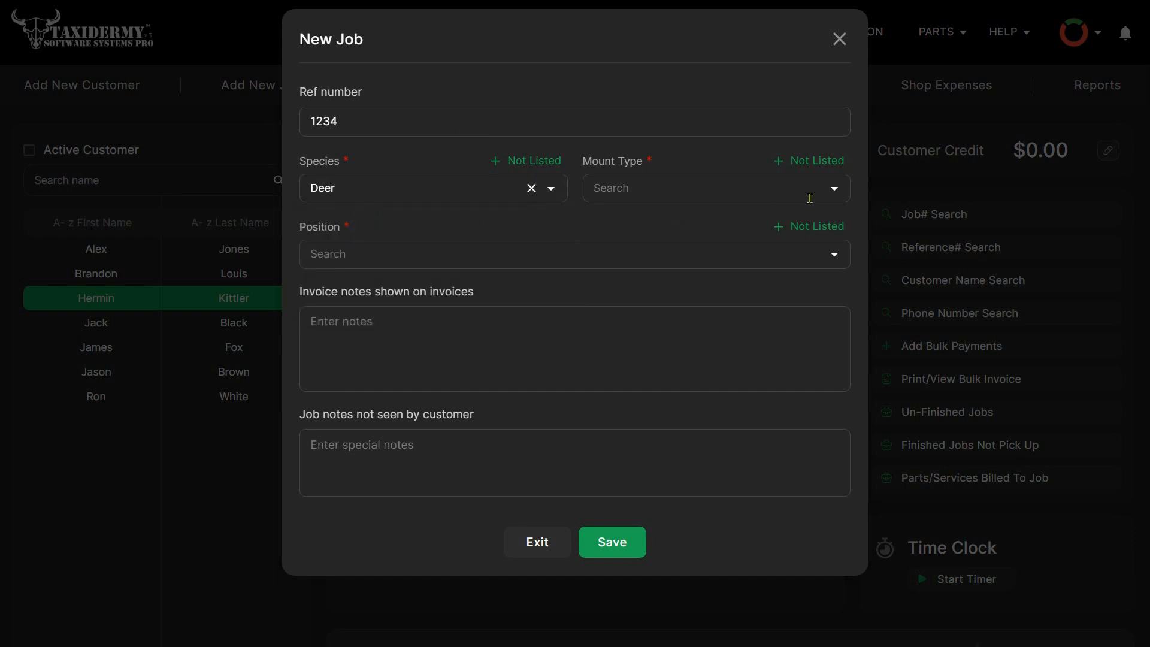
left_click(835, 189)
scroll(684, 270, "down", 2)
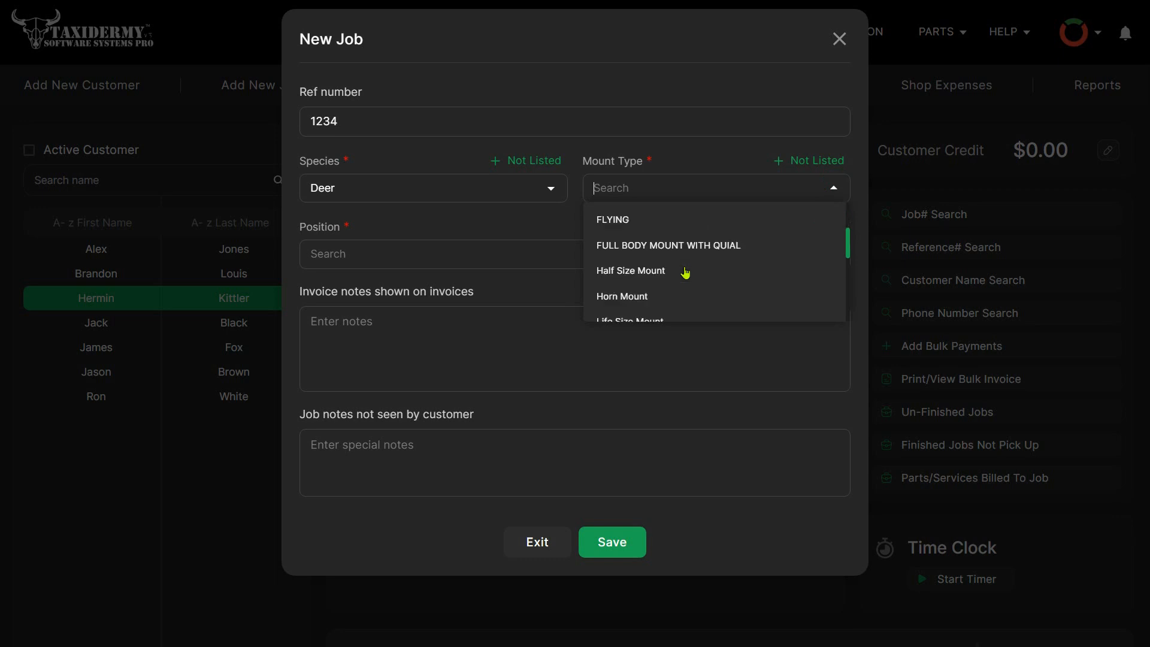
scroll(656, 295, "down", 1)
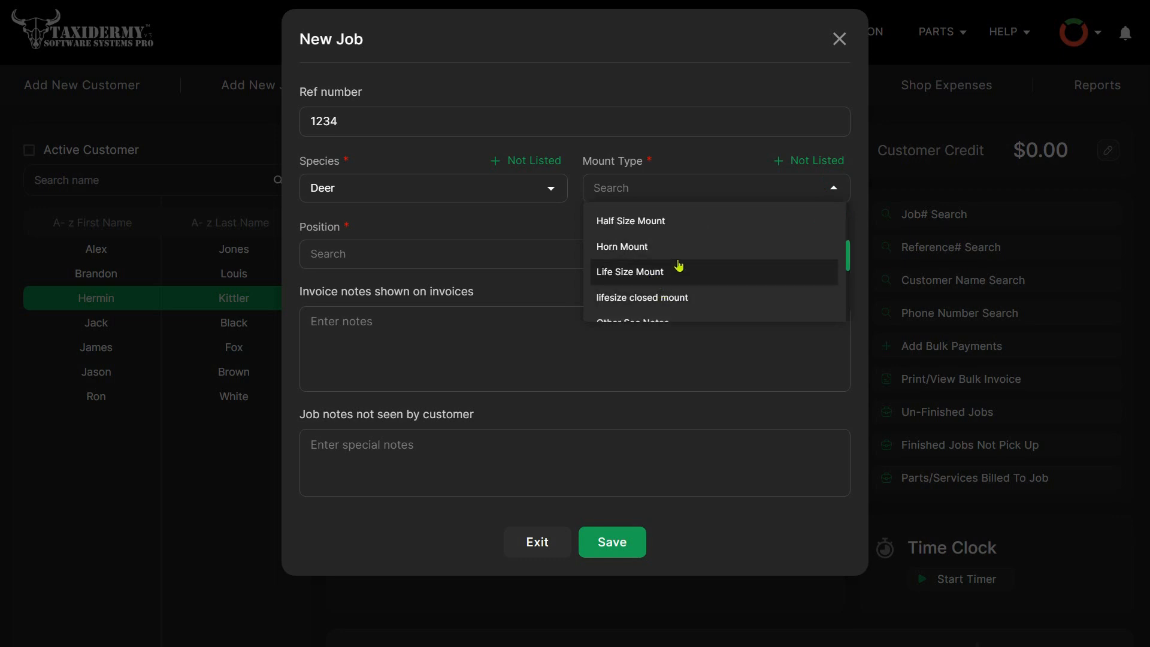
scroll(682, 246, "down", 2)
type("s")
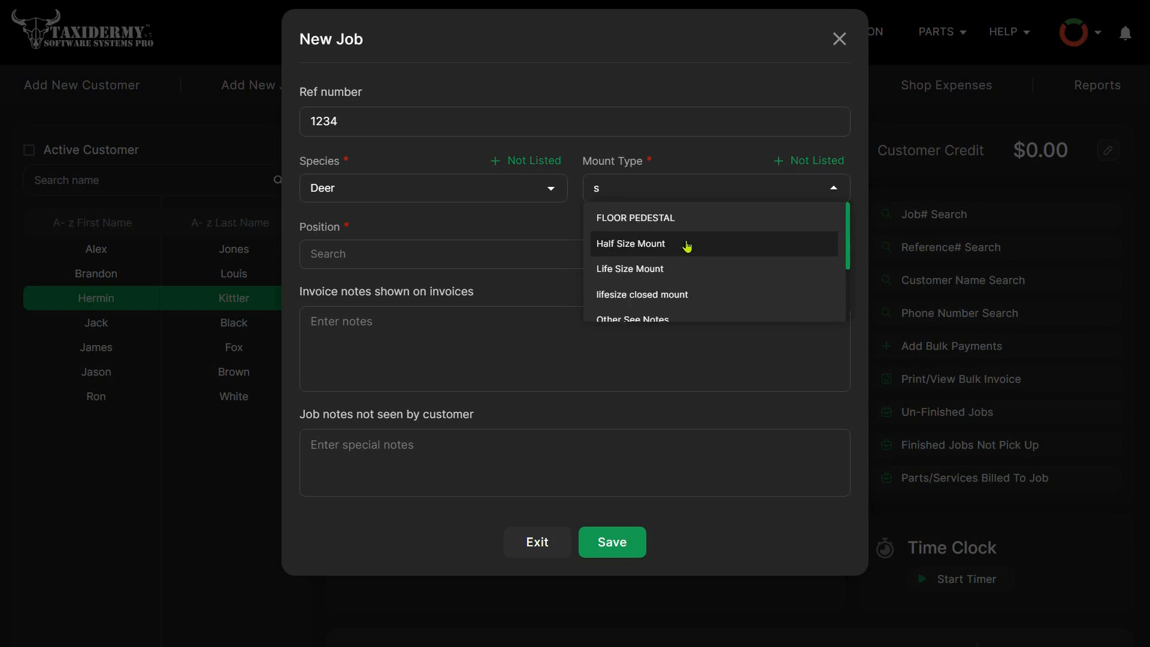
type("h")
left_click(666, 226)
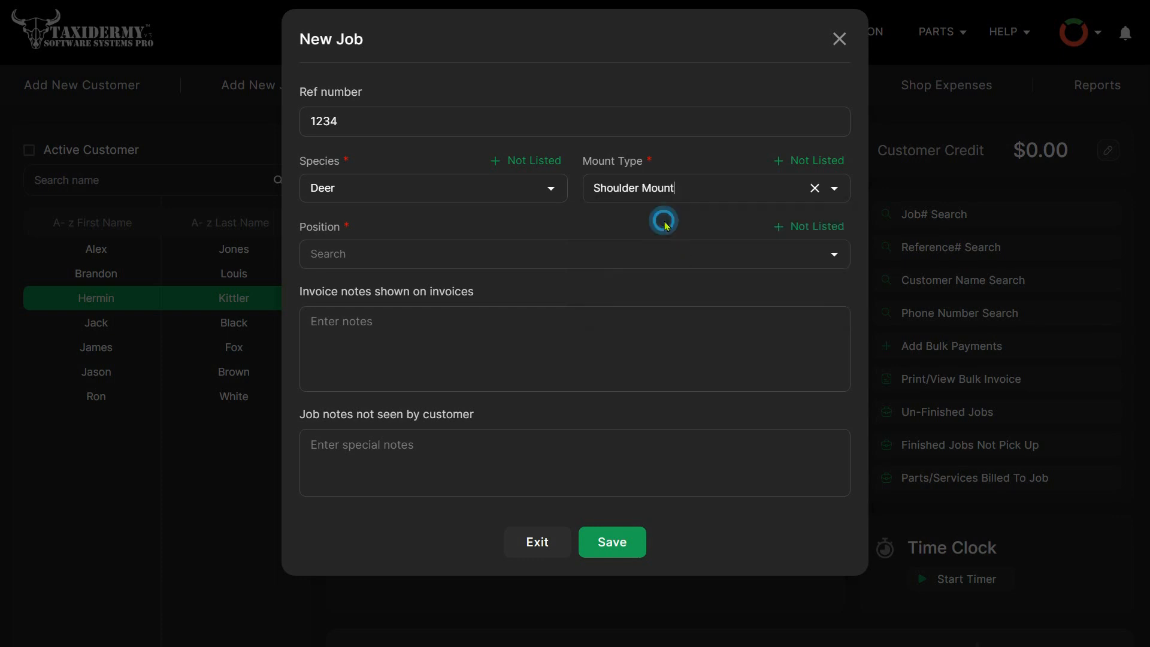
- Set the job's position to Full Sneak Alert, leave both notes empty and save the job
left_click(484, 254)
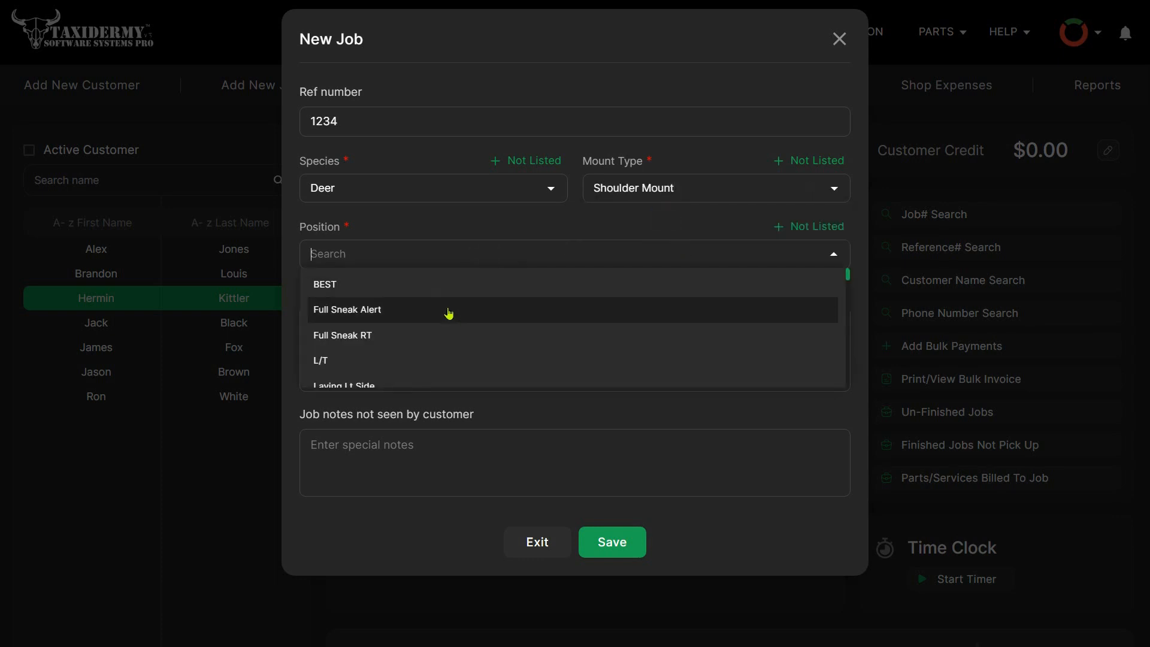
left_click(449, 312)
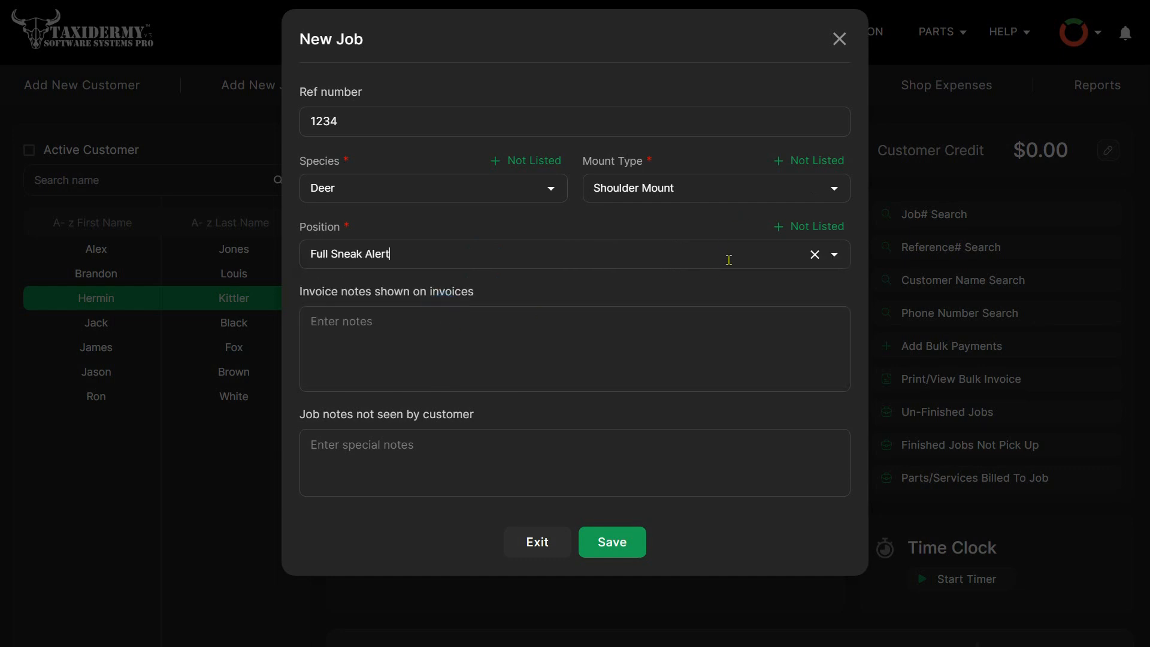
left_click(371, 460)
left_click(610, 542)
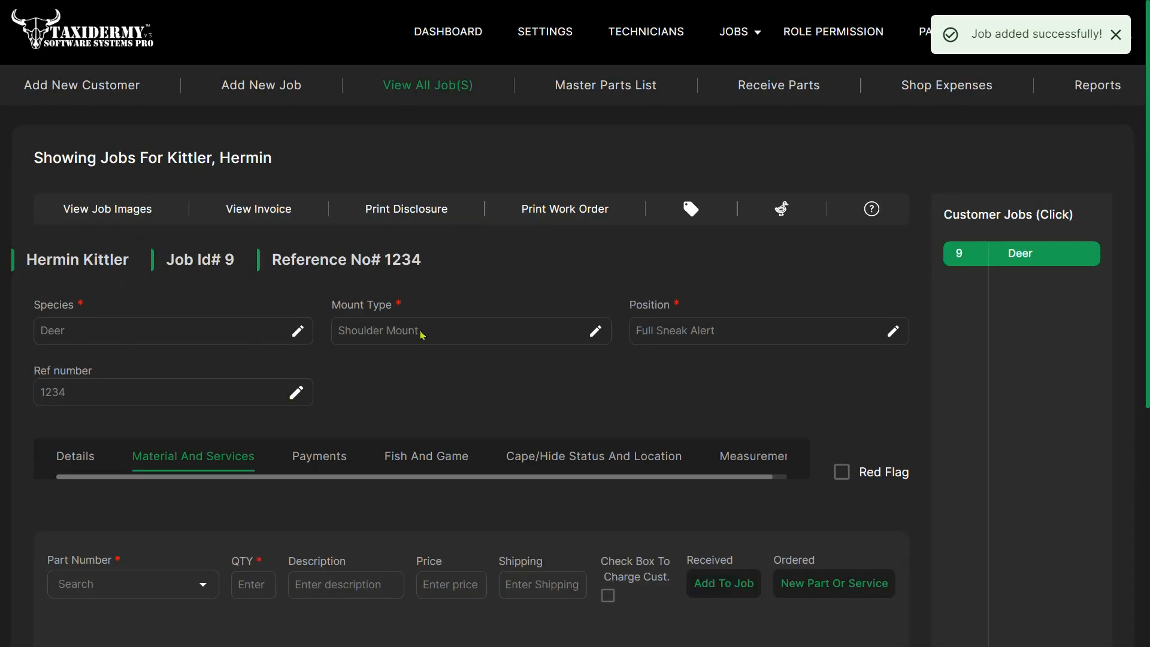
- Examine the new job's materials and services section and its Details with dates and notes
scroll(422, 334, "down", 3)
scroll(422, 334, "down", 2)
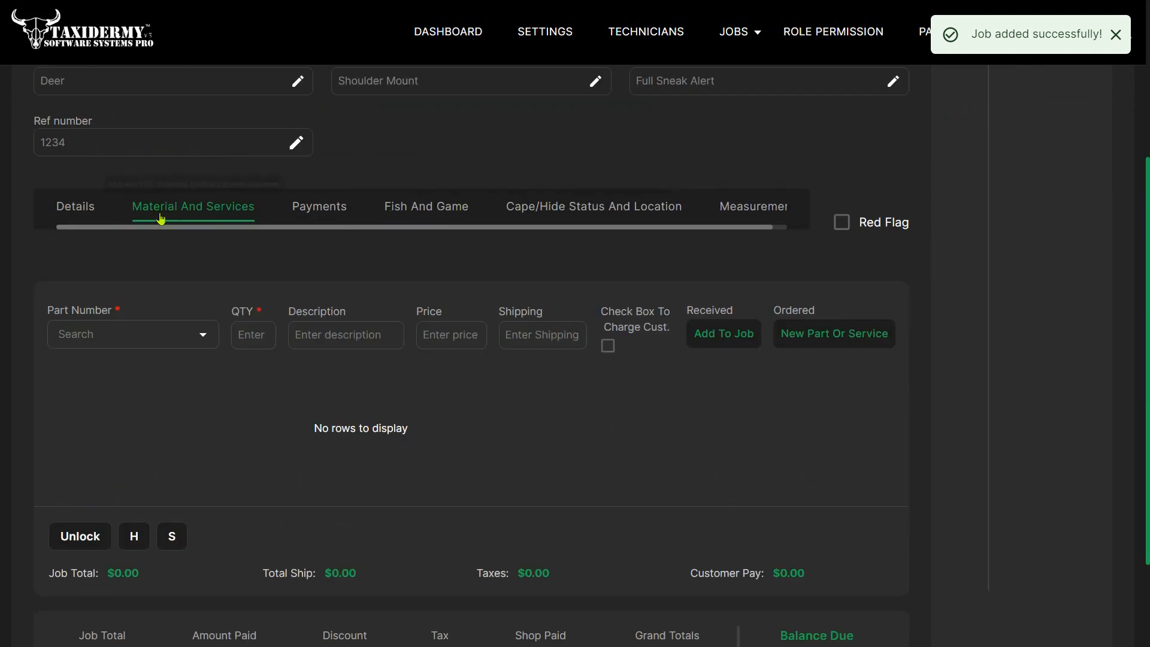
left_click(81, 207)
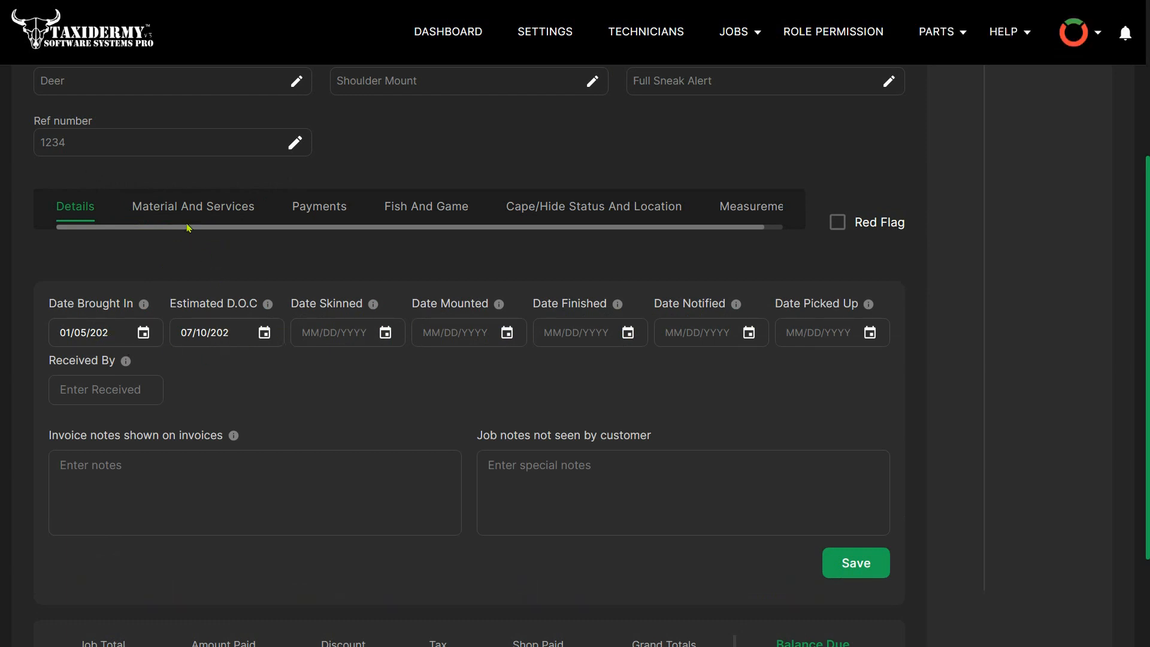
- Search the job's materials and services for the deer parts and select the Deer-Shoulder item
left_click(191, 206)
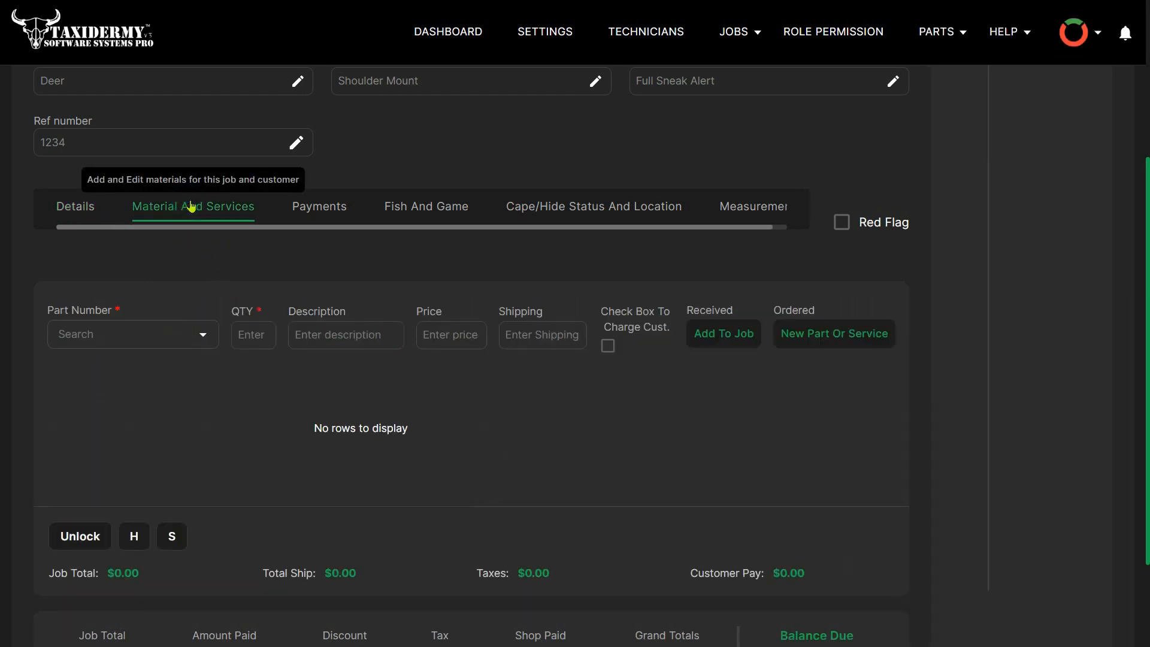
left_click(184, 344)
type("dee")
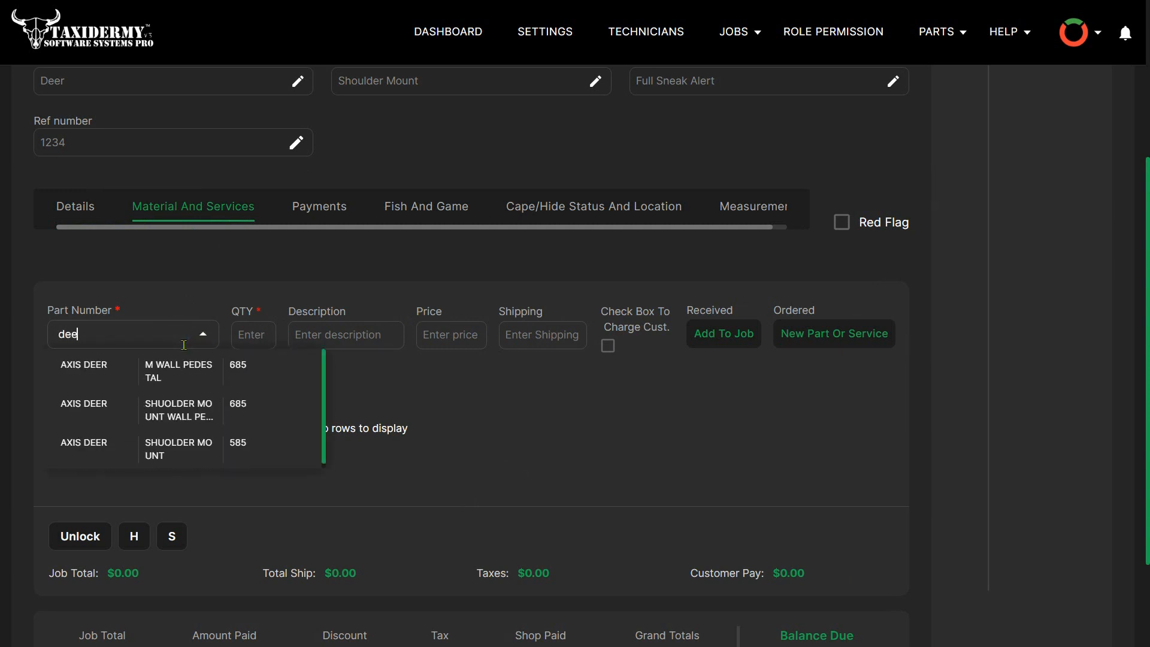
type("r")
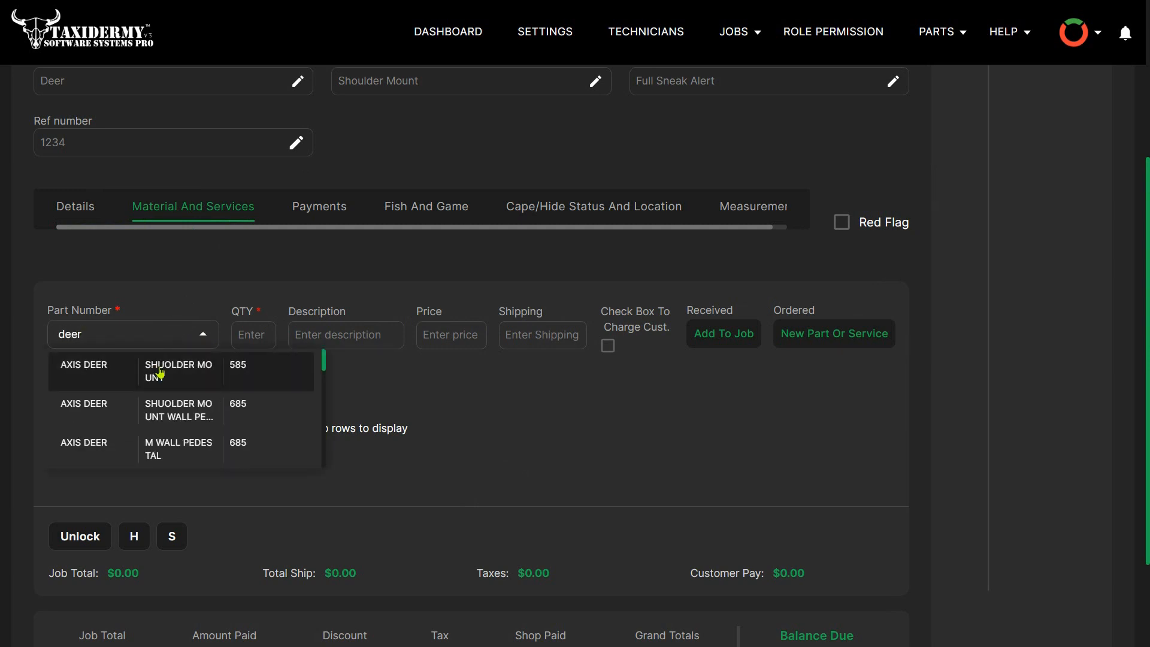
type("s")
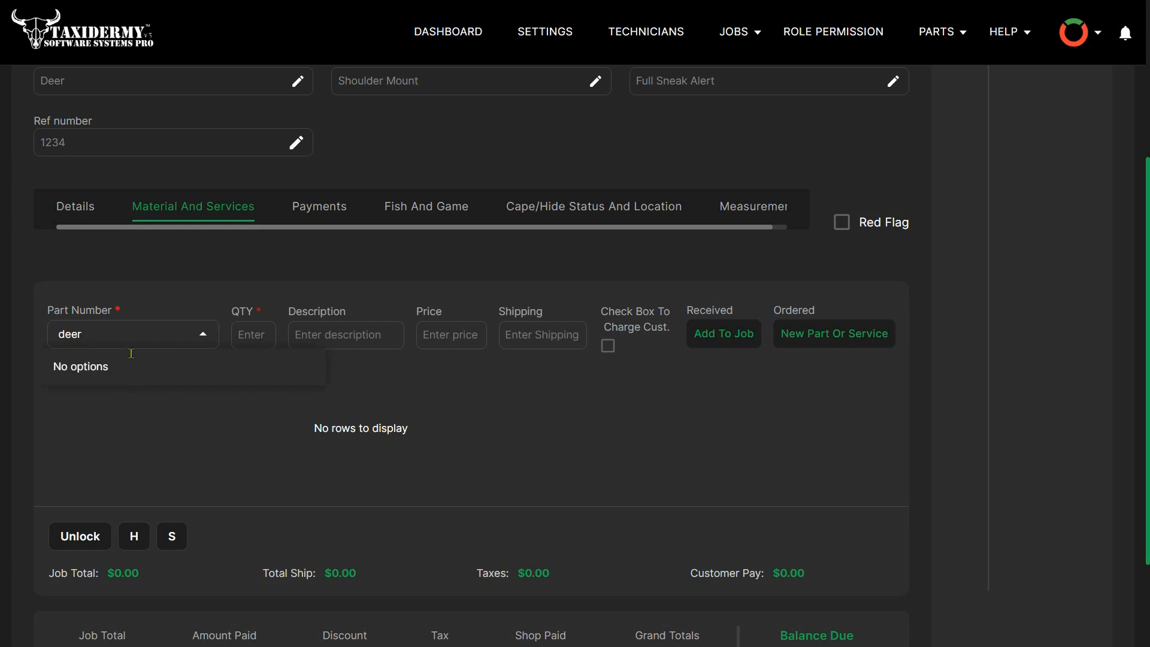
type("-s")
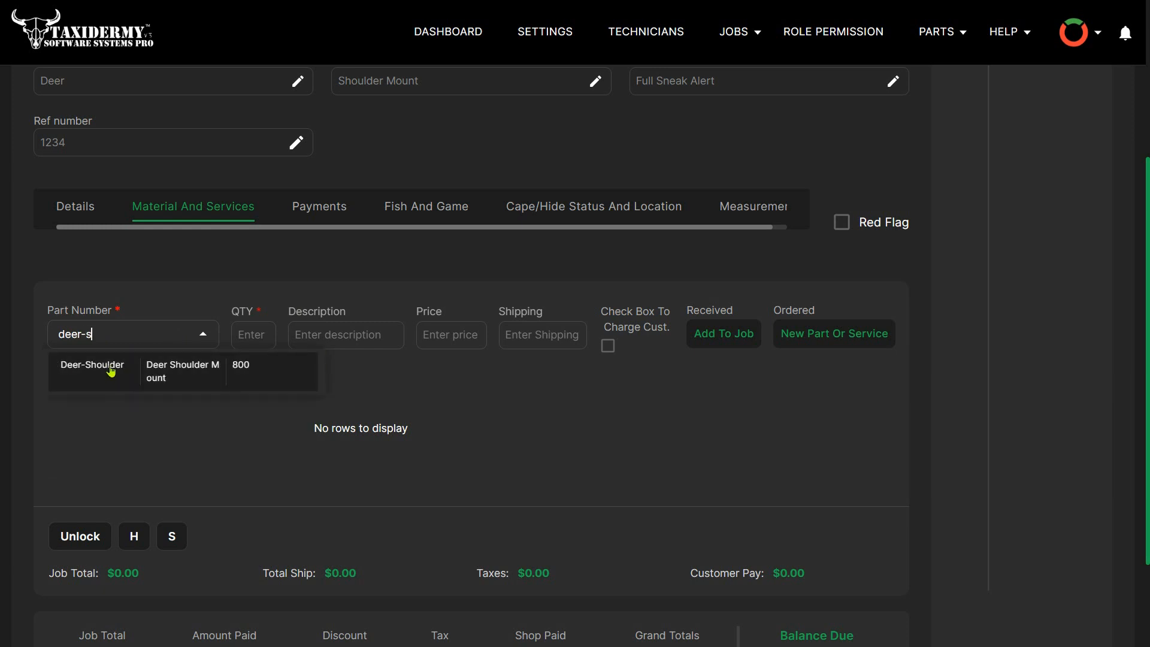
left_click(111, 371)
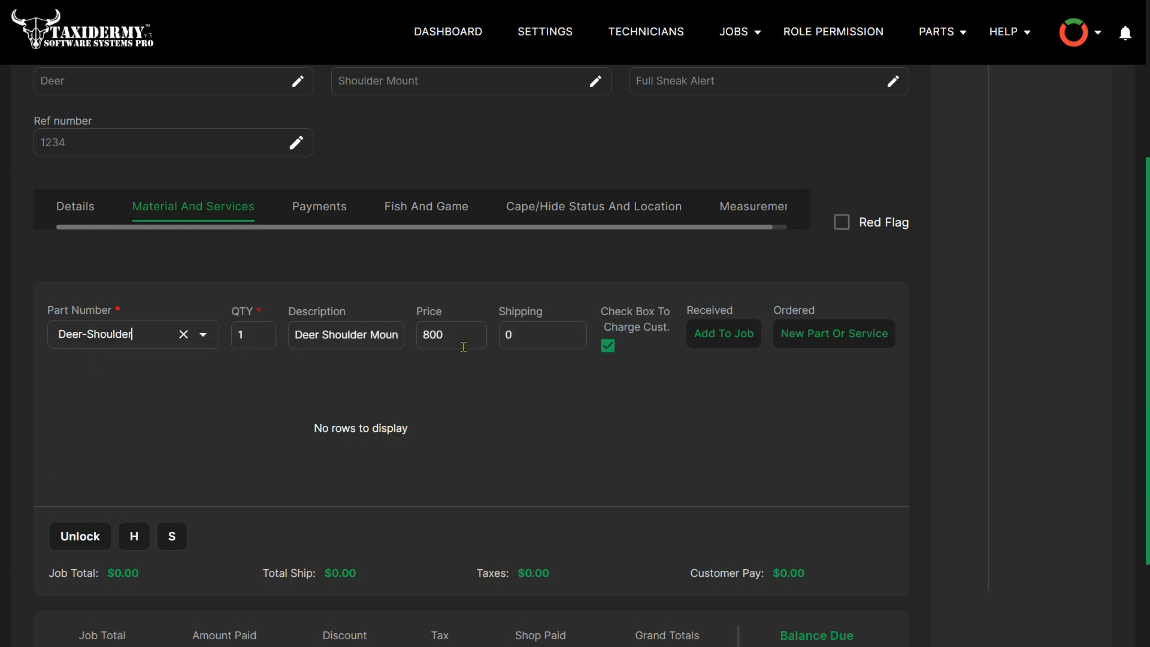
- Set the Deer-Shoulder item's shipping to 75 and add the item to the job
left_click(526, 340)
double_click(510, 341)
left_click(728, 337)
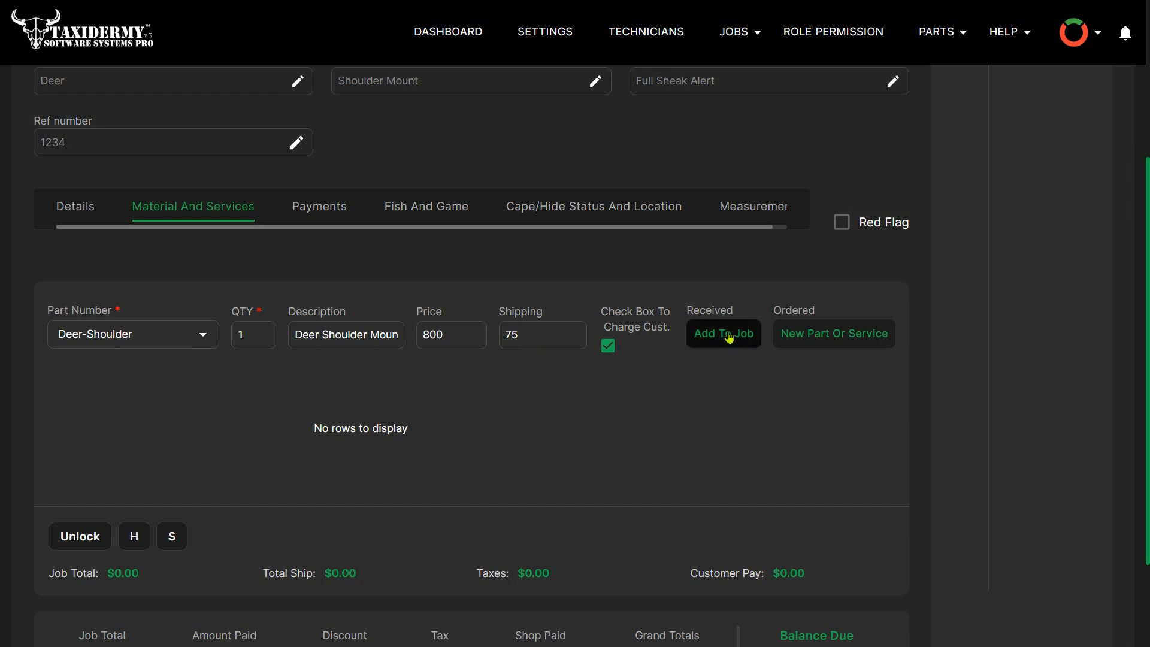
left_click(726, 334)
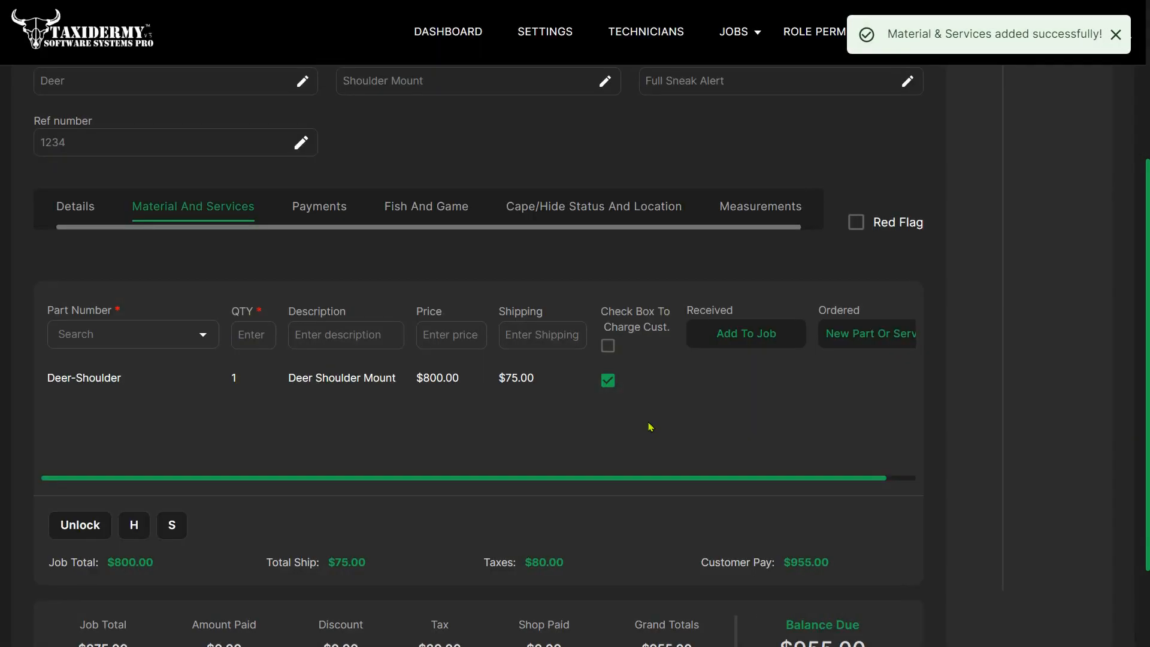
- Examine the job total, tax and grand total in the job's cost summary
scroll(736, 391, "down", 2)
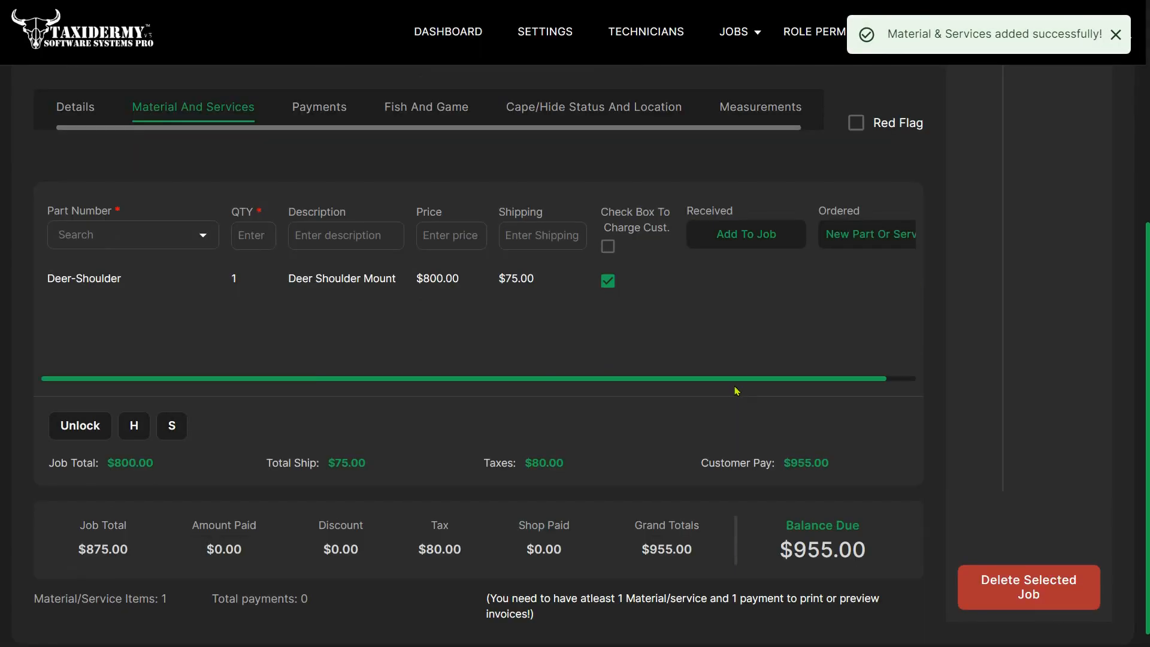
double_click(99, 562)
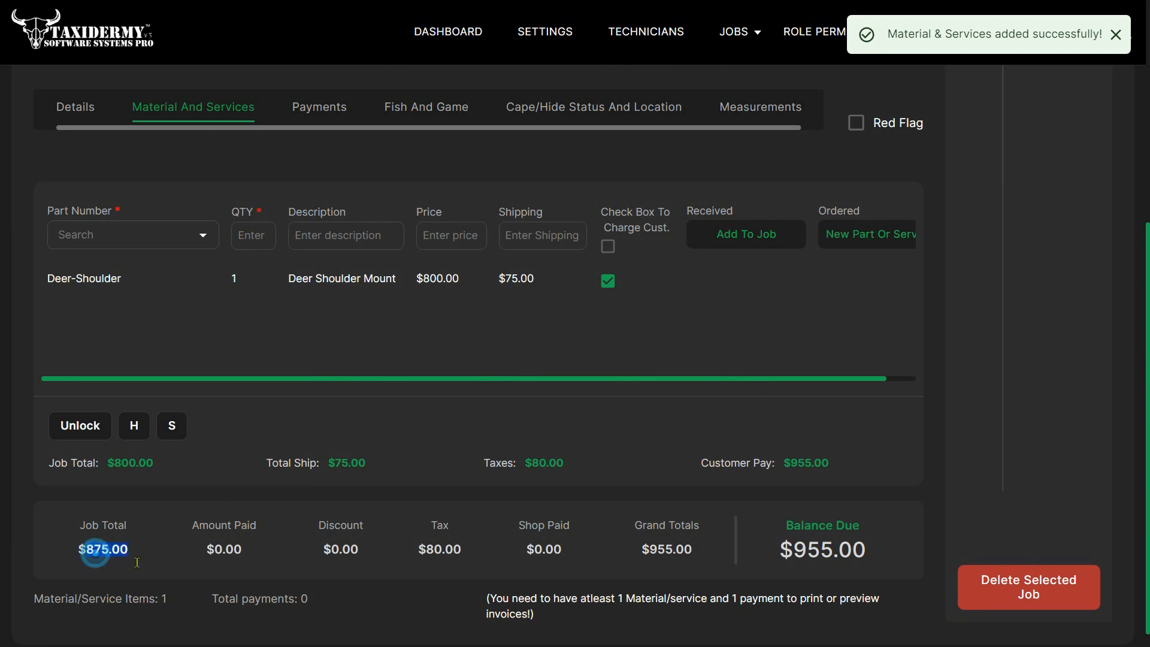
double_click(434, 558)
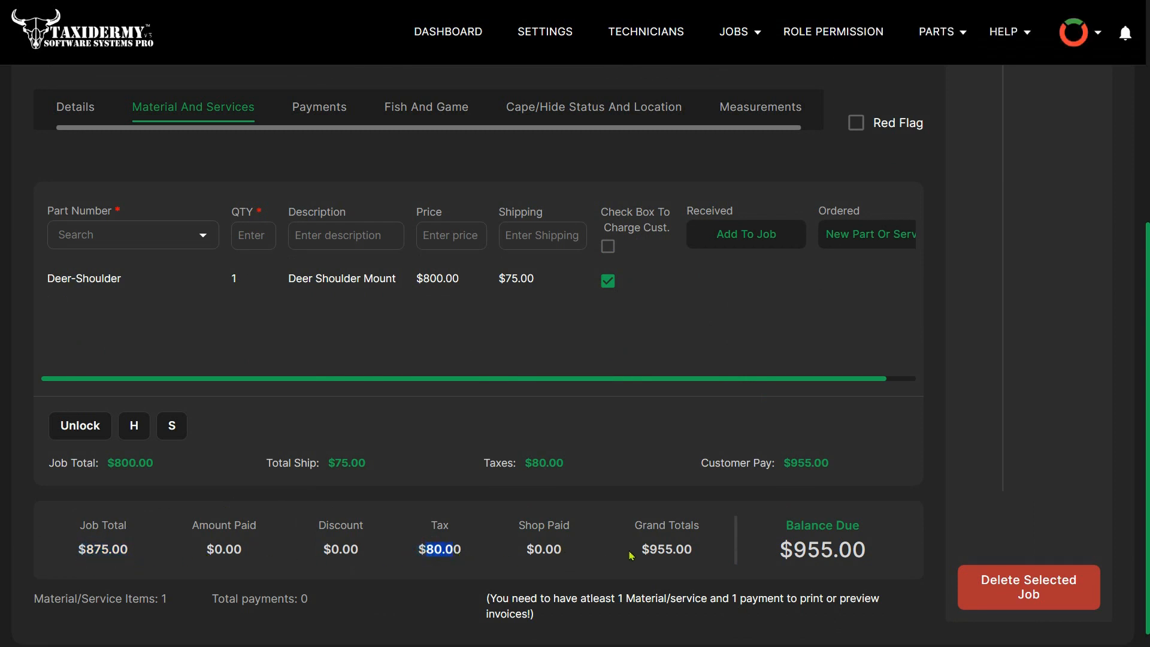
double_click(656, 556)
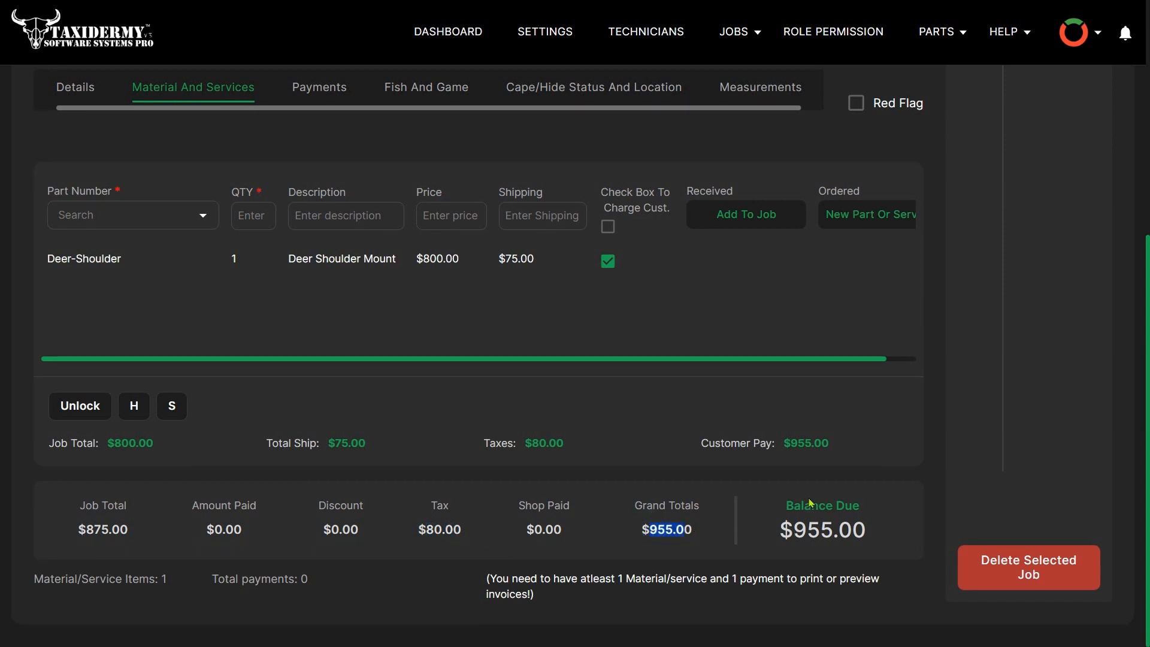
- Start a payment for the job with an amount of 400 and the payment type Deposit
scroll(811, 503, "up", 2)
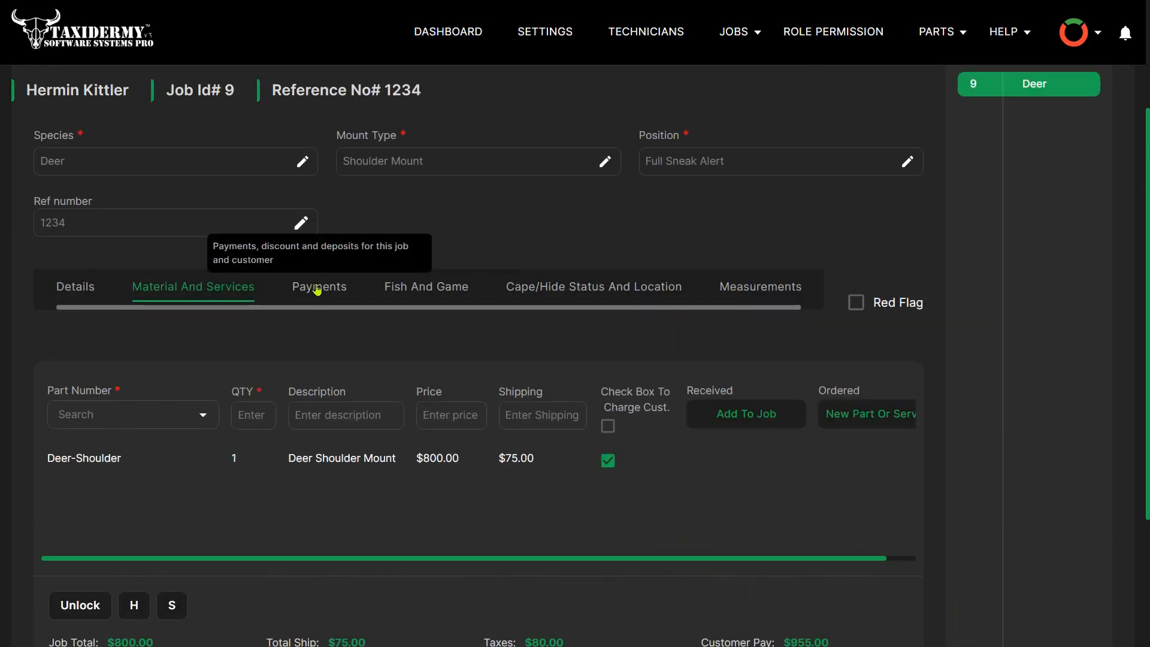
scroll(398, 391, "up", 3)
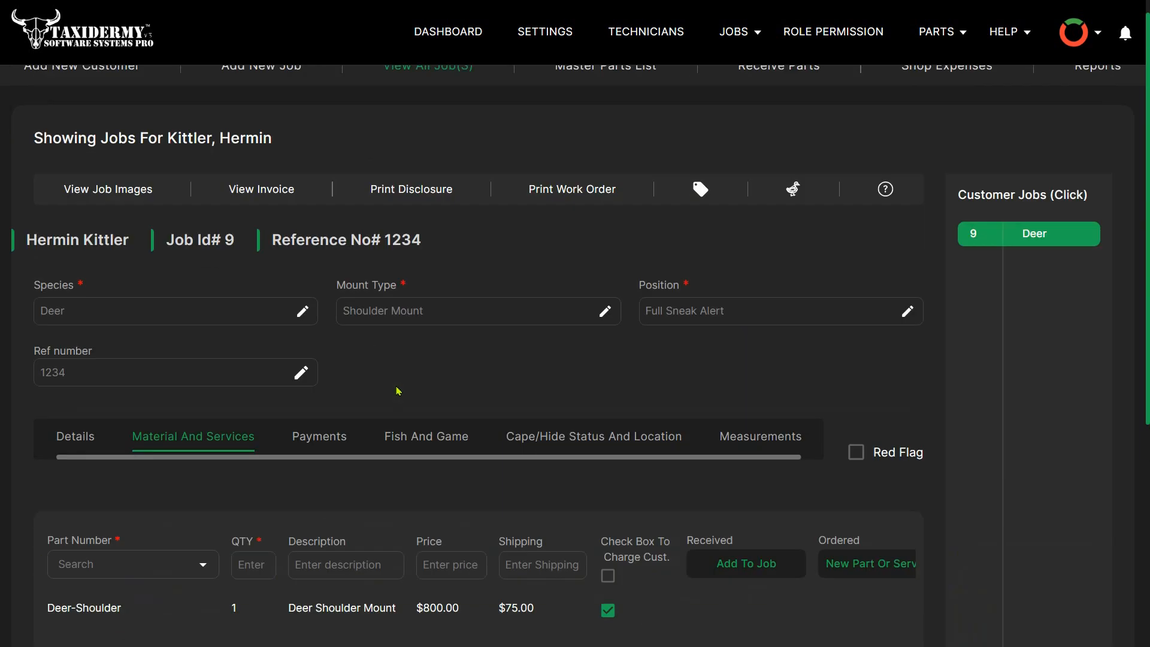
left_click(315, 434)
scroll(377, 403, "down", 2)
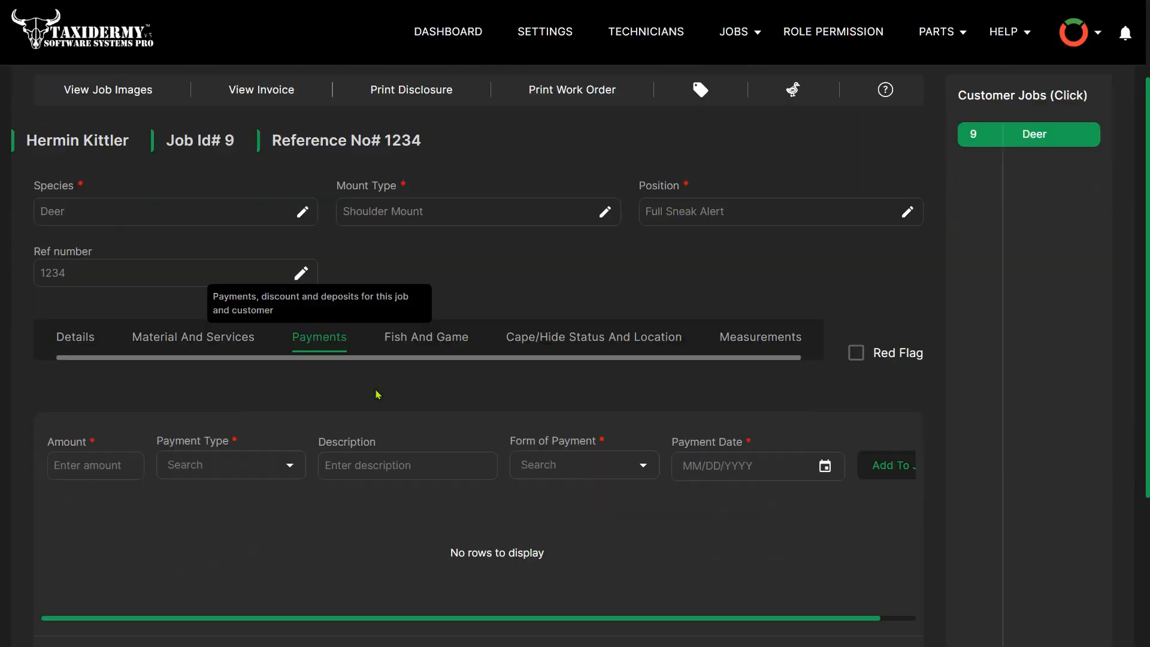
left_click(111, 473)
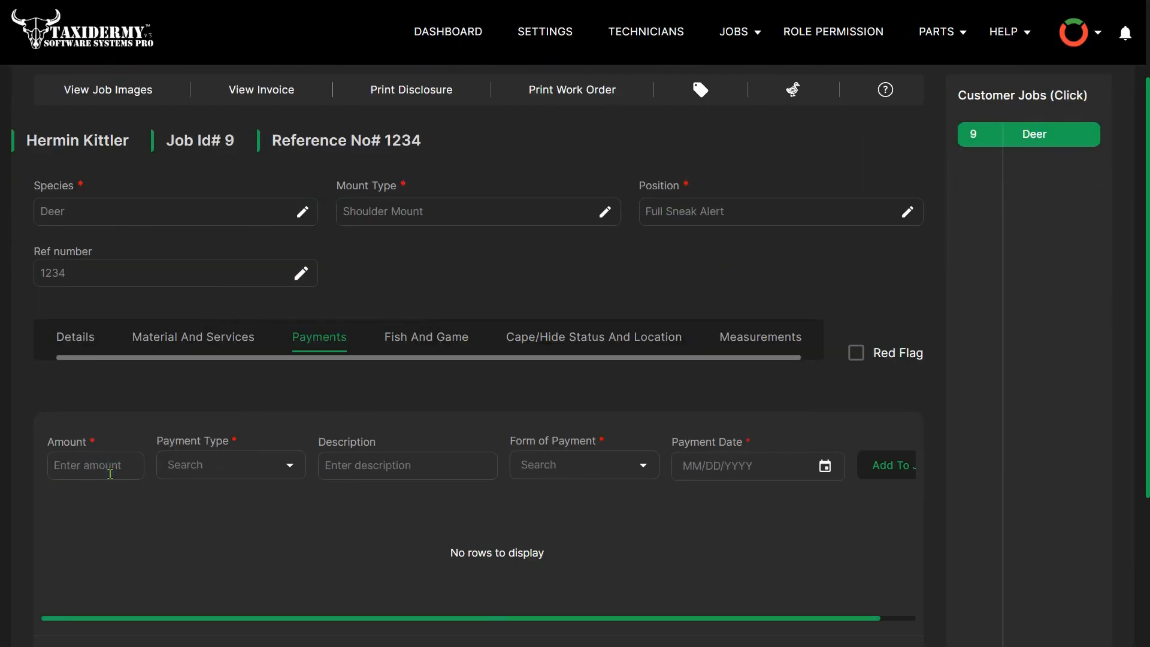
type("400")
left_click(291, 465)
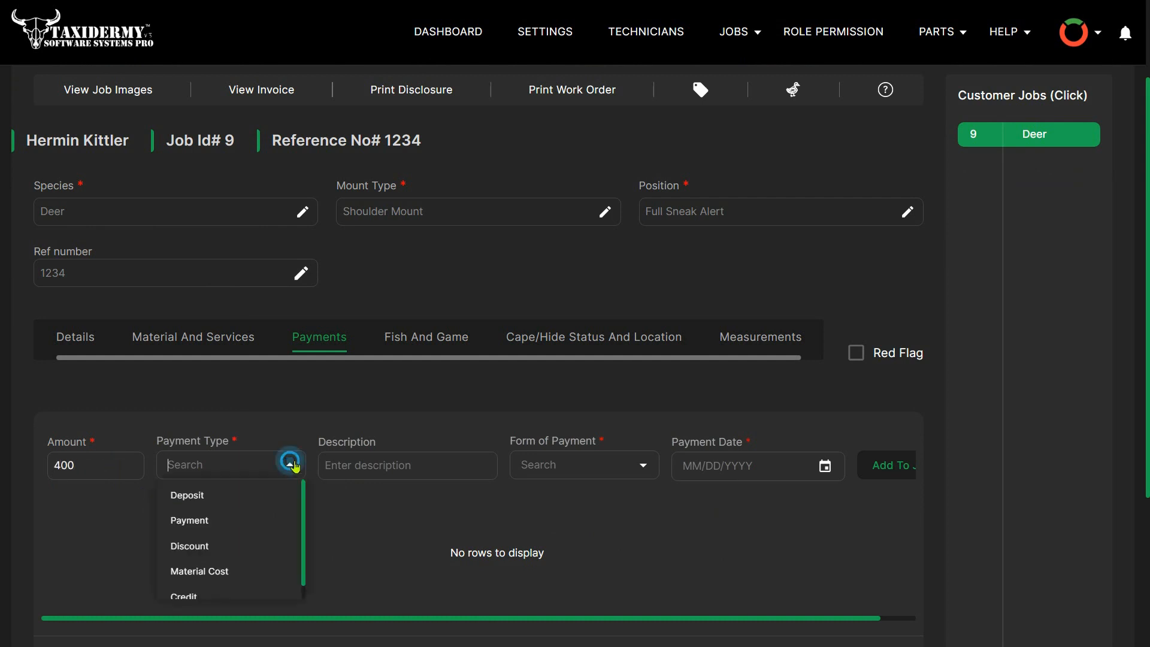
scroll(233, 503, "down", 1)
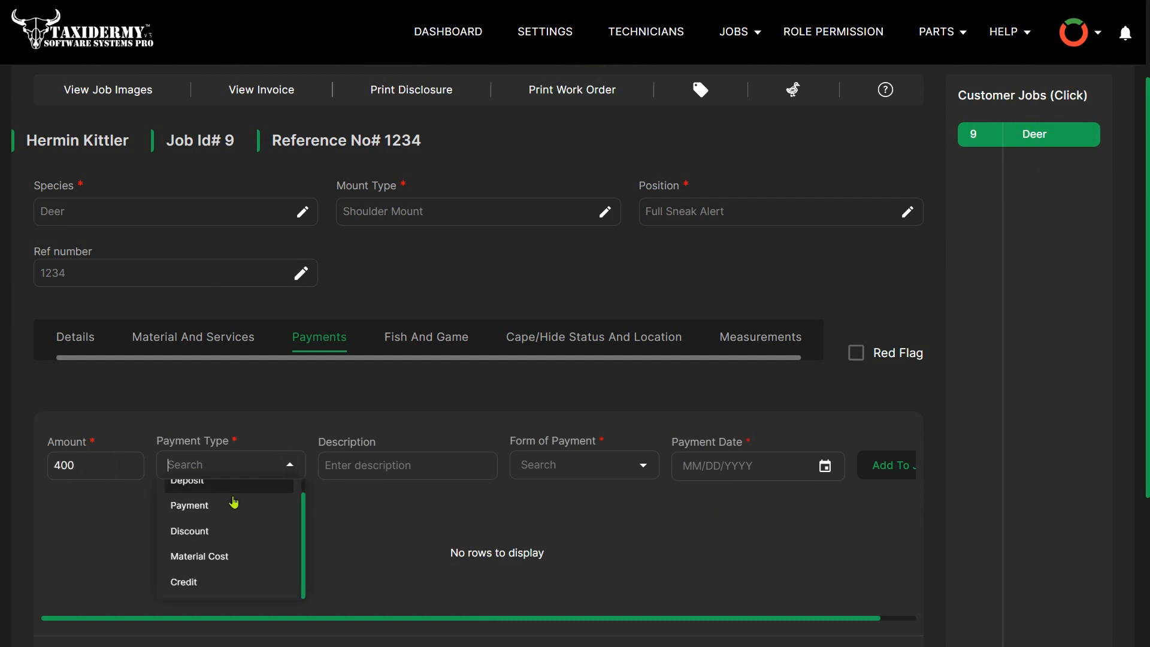
left_click(199, 488)
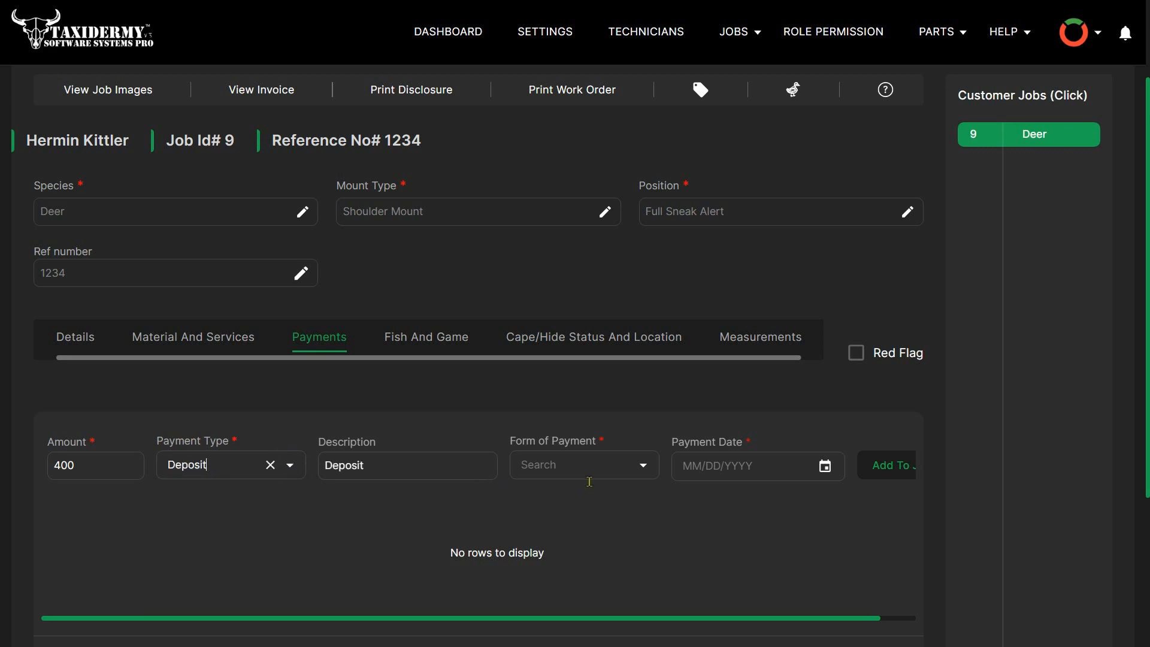
- Set the deposit's form of payment to Cash, date it January 5, 2025, and add it to the job
scroll(651, 463, "down", 2)
left_click(644, 367)
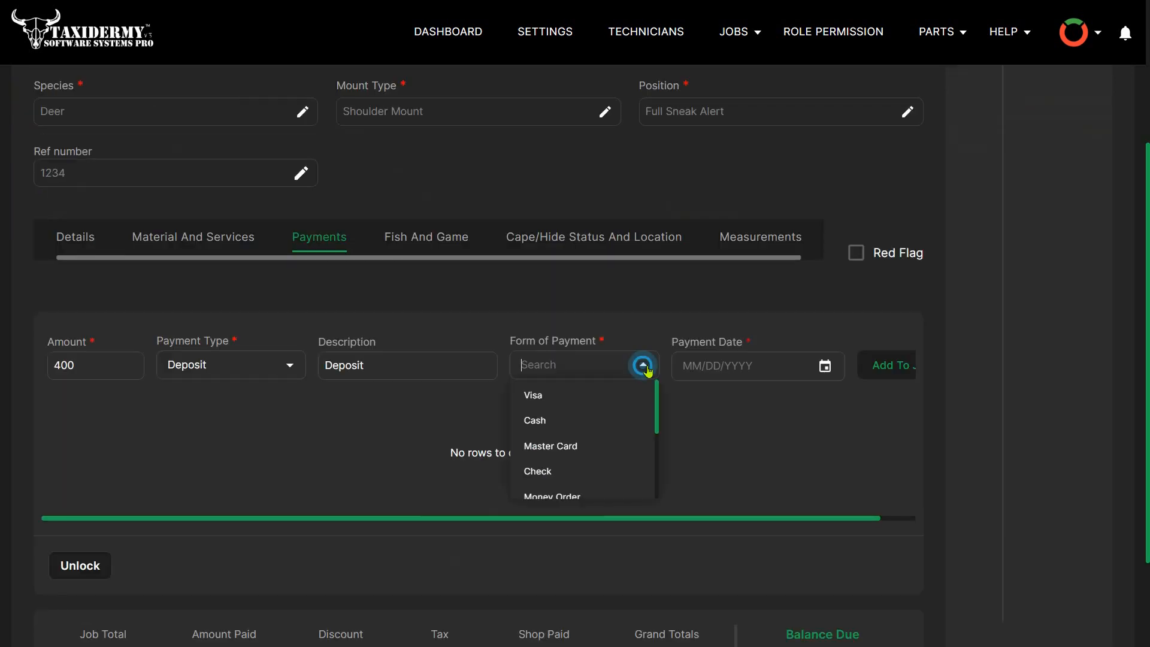
left_click(578, 420)
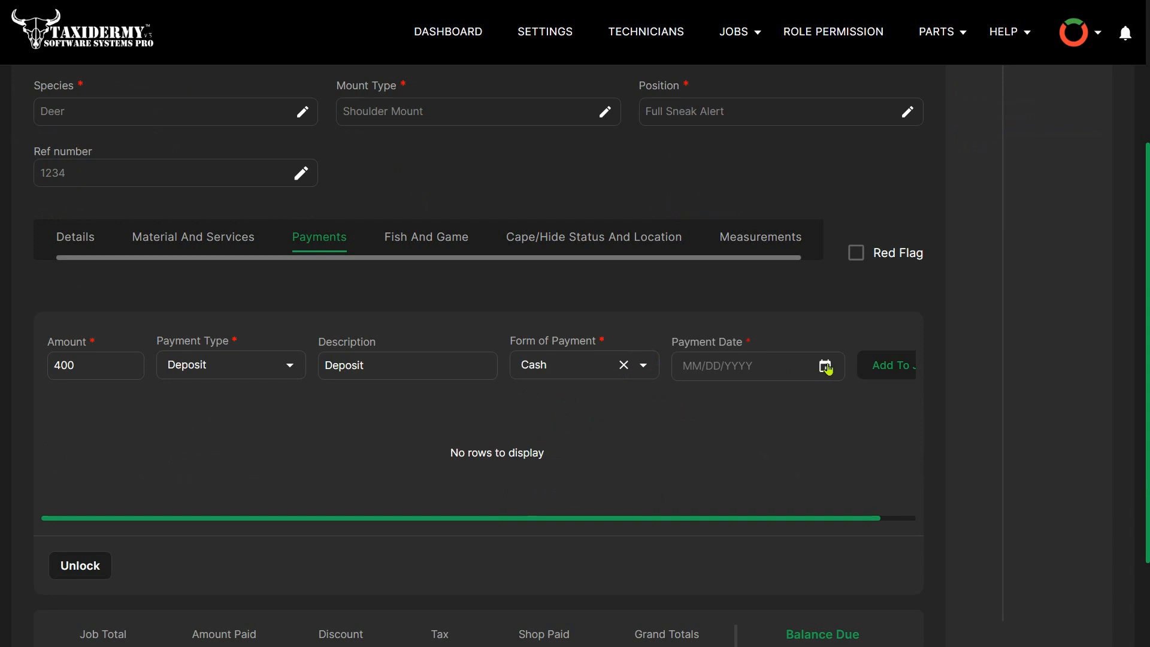
left_click(824, 365)
left_click(704, 505)
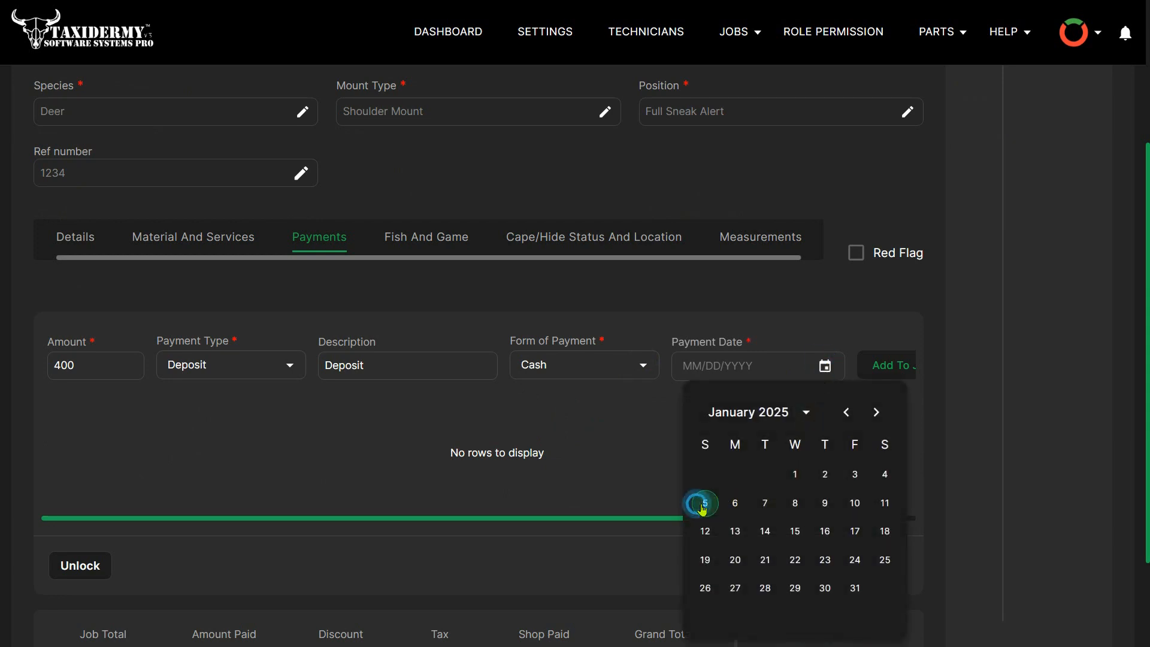
left_click(880, 364)
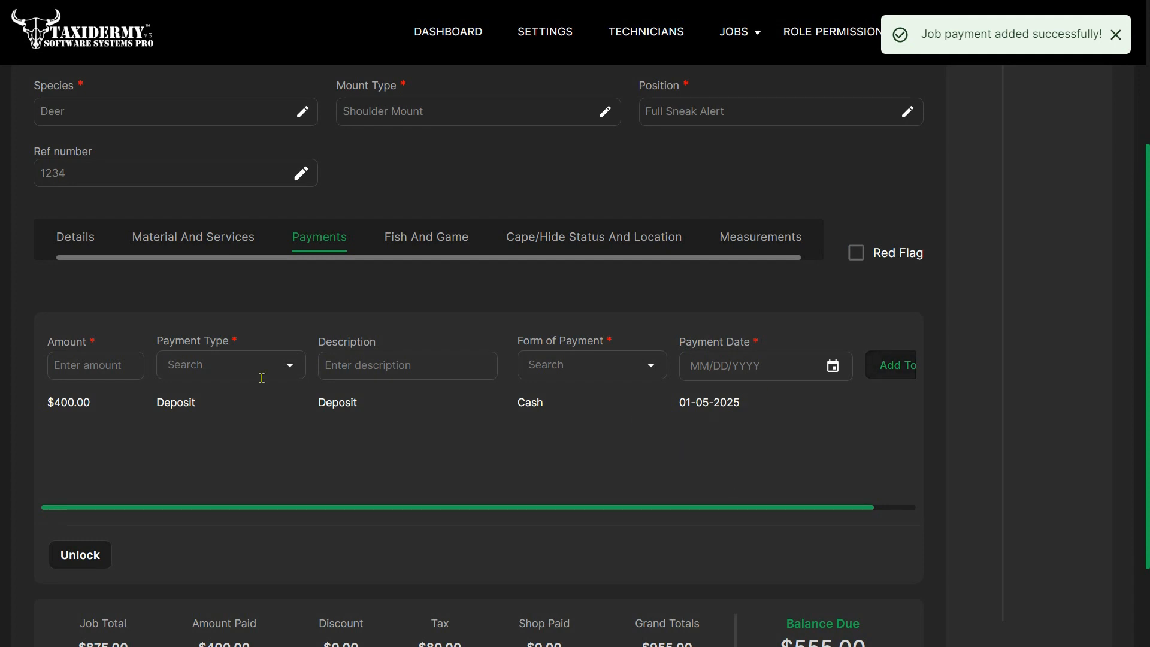
- Review the job's materials and services, payments, and fish and game sections
left_click(212, 236)
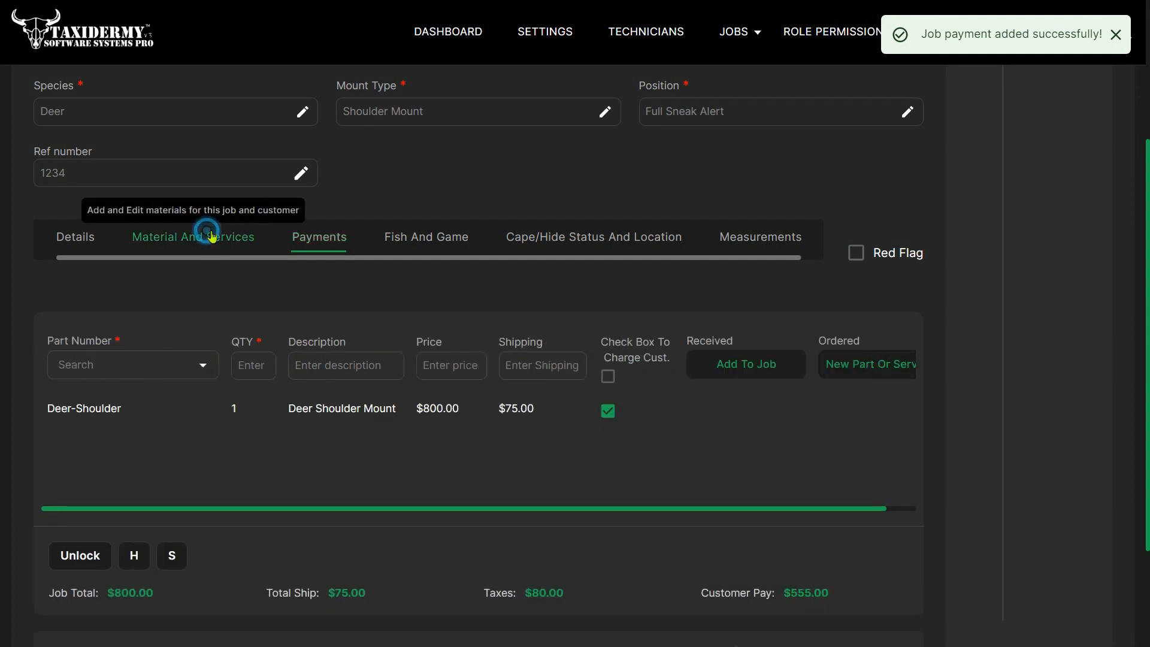
left_click(316, 238)
left_click(413, 239)
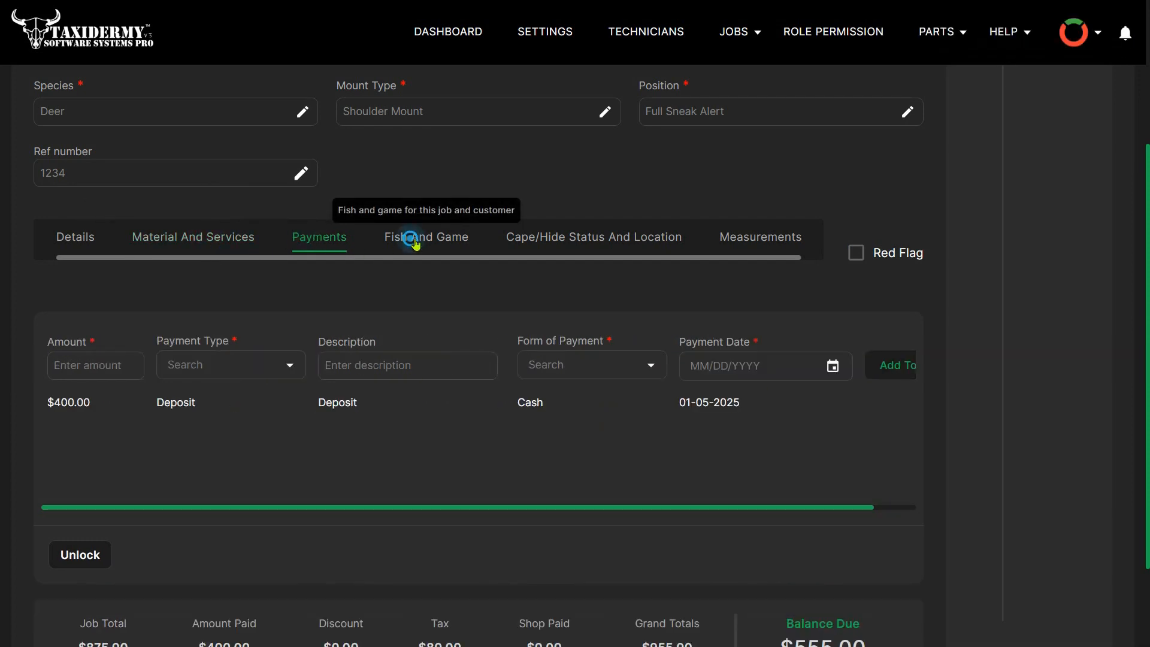
- Choose Freezer 1 as the job's cape location and look over the fleshed, shaved, tanned and ready fields
left_click(525, 246)
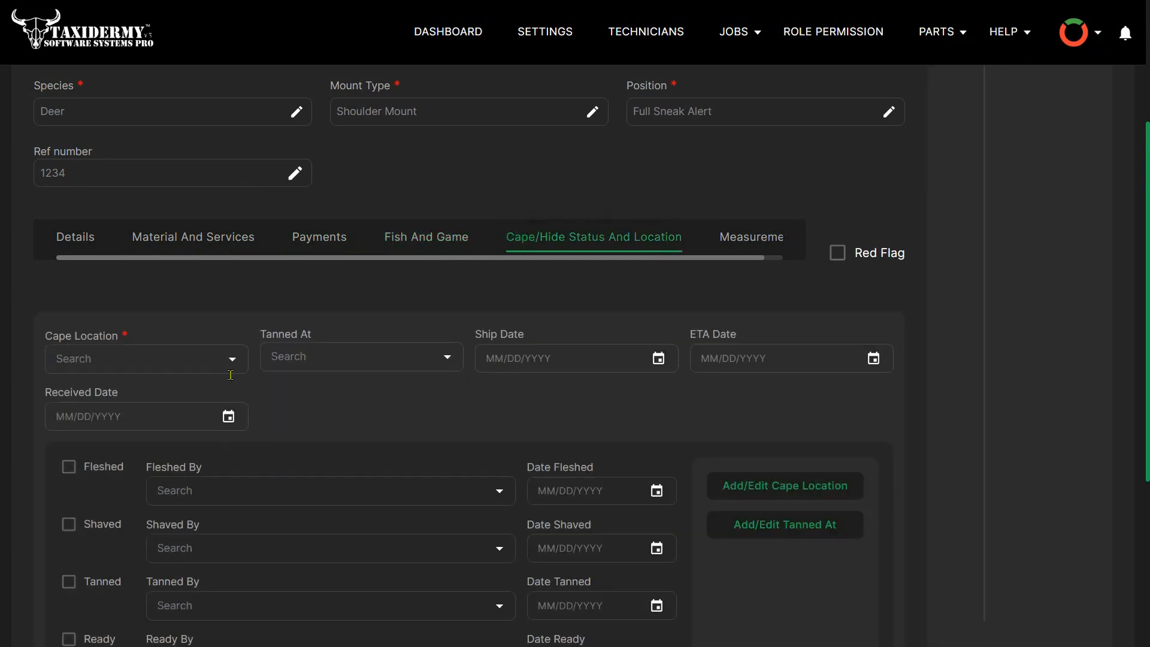
left_click(231, 357)
left_click(99, 392)
scroll(412, 398, "down", 2)
scroll(419, 403, "down", 4)
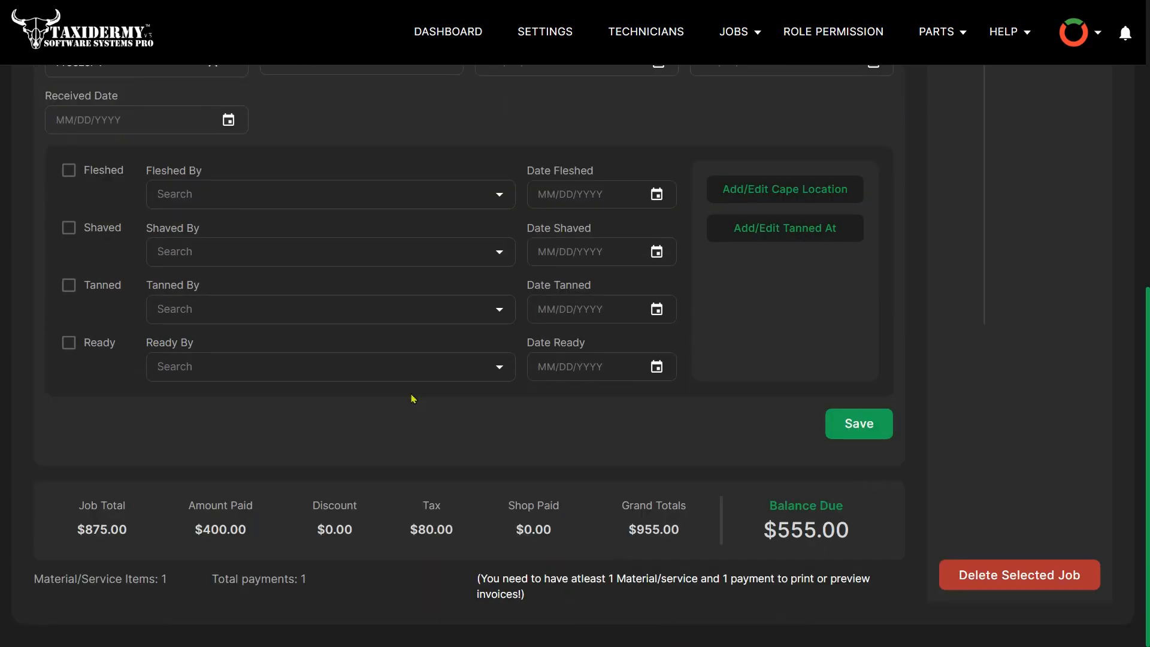
scroll(412, 398, "up", 6)
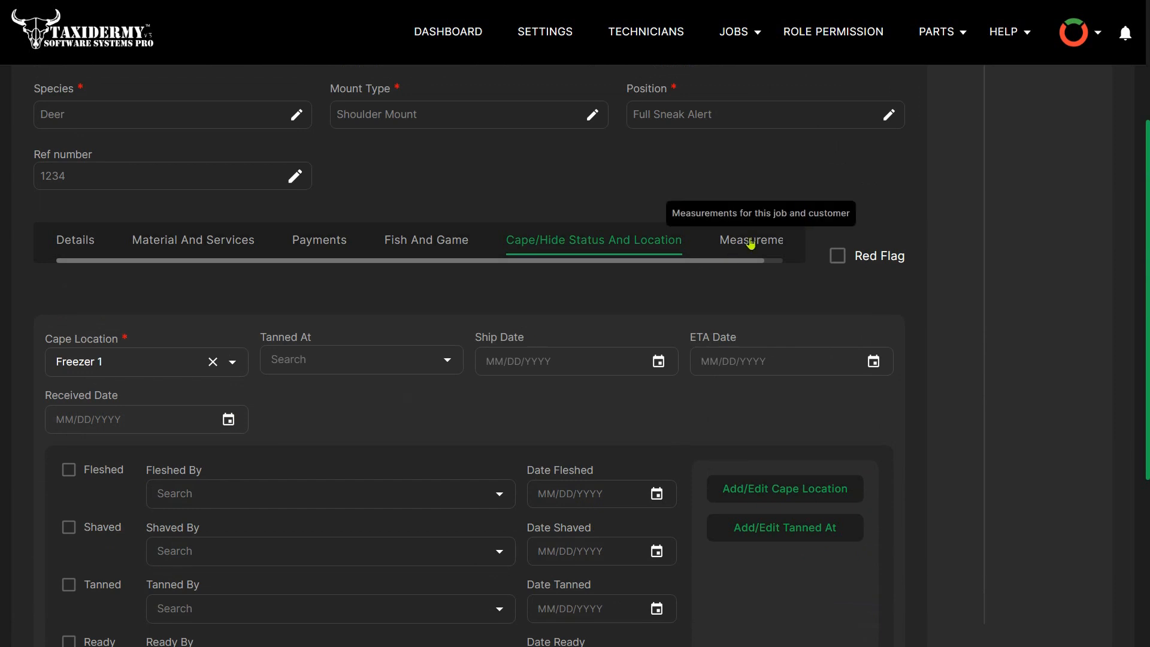
- Review the job's measurements section and return to the job's details
left_click(750, 241)
scroll(476, 386, "down", 3)
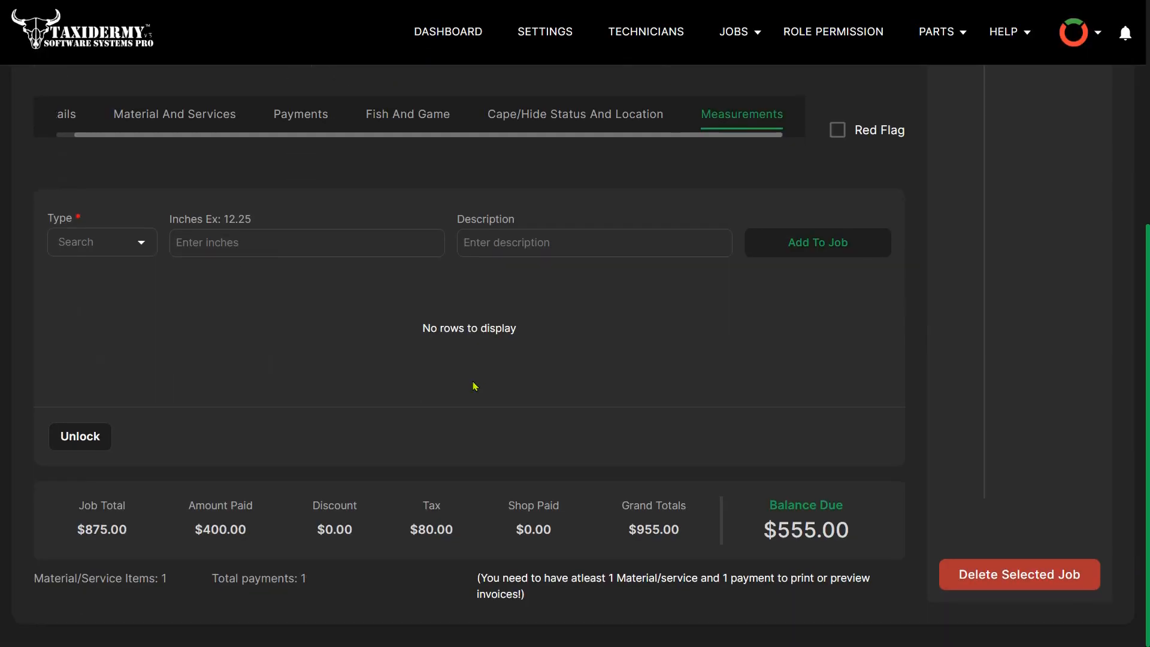
scroll(475, 386, "up", 5)
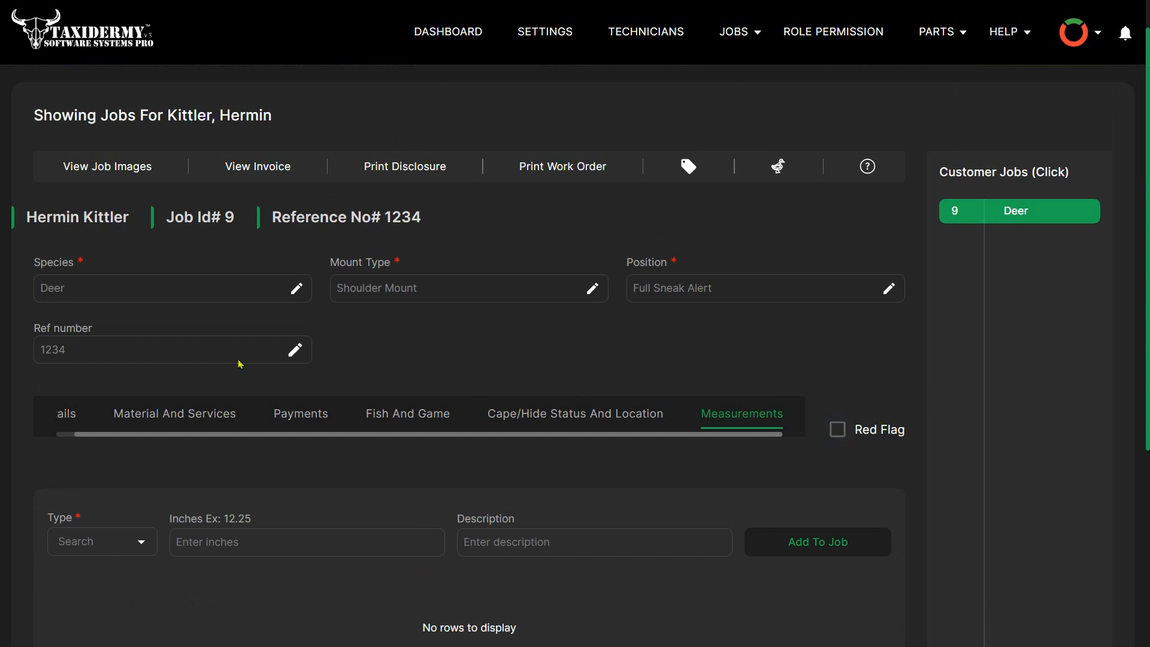
left_click(73, 417)
- Open the job's invoice and review its line items, payment details, totals, notes, QR code and signature area
left_click(269, 166)
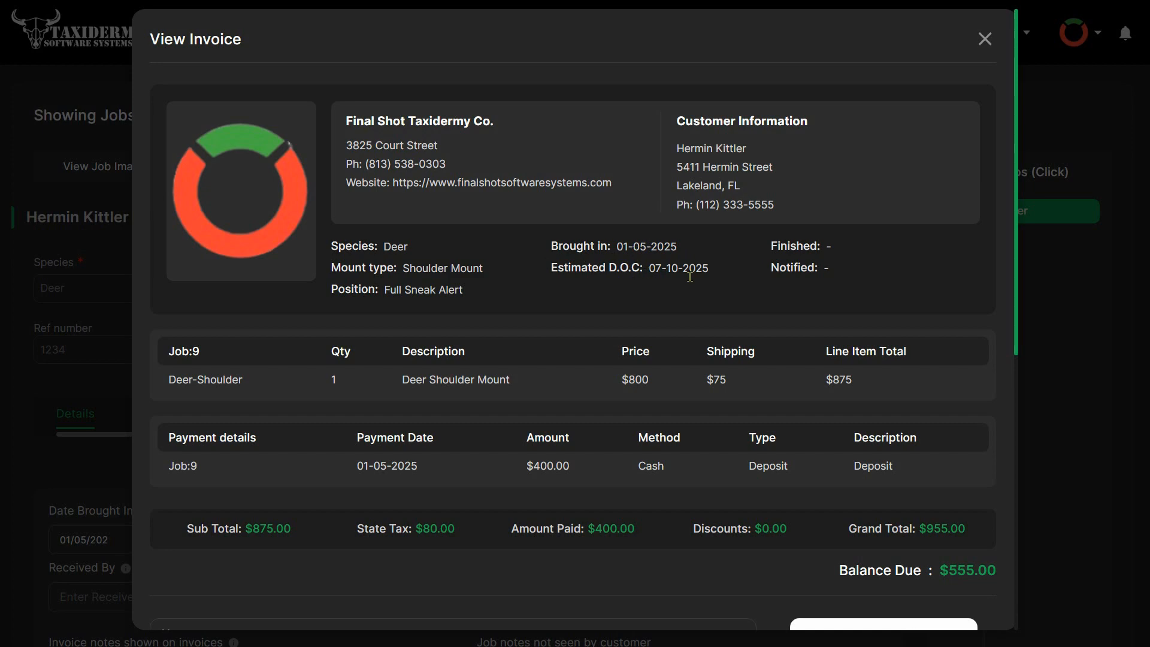
scroll(671, 387, "down", 2)
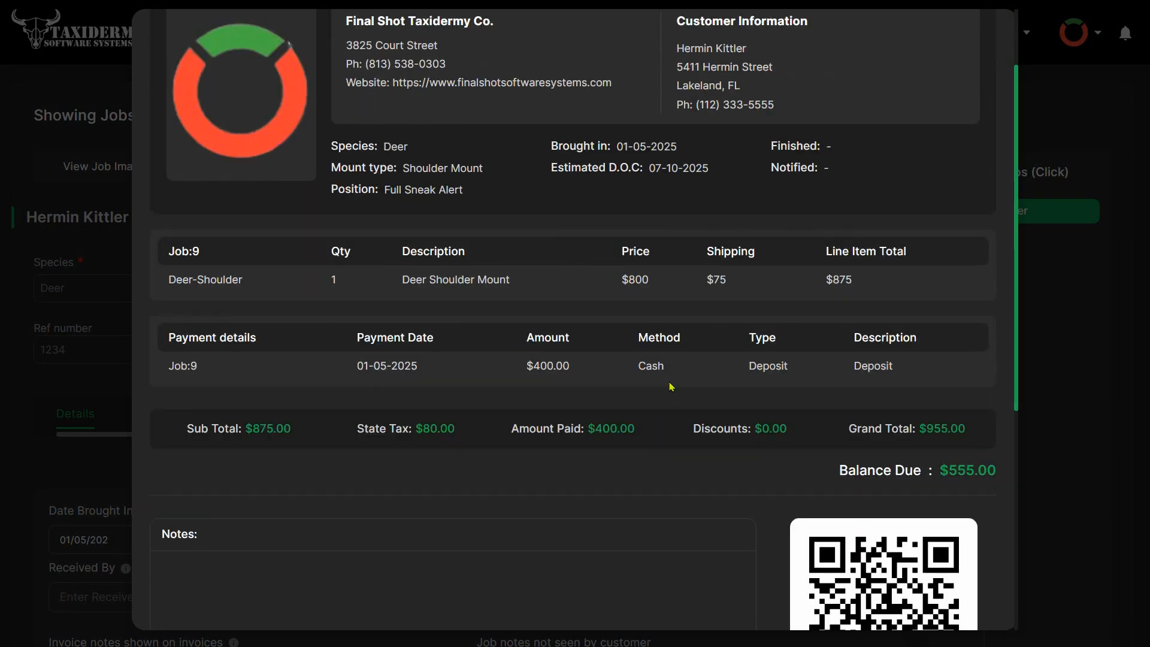
scroll(670, 387, "down", 2)
scroll(671, 386, "down", 2)
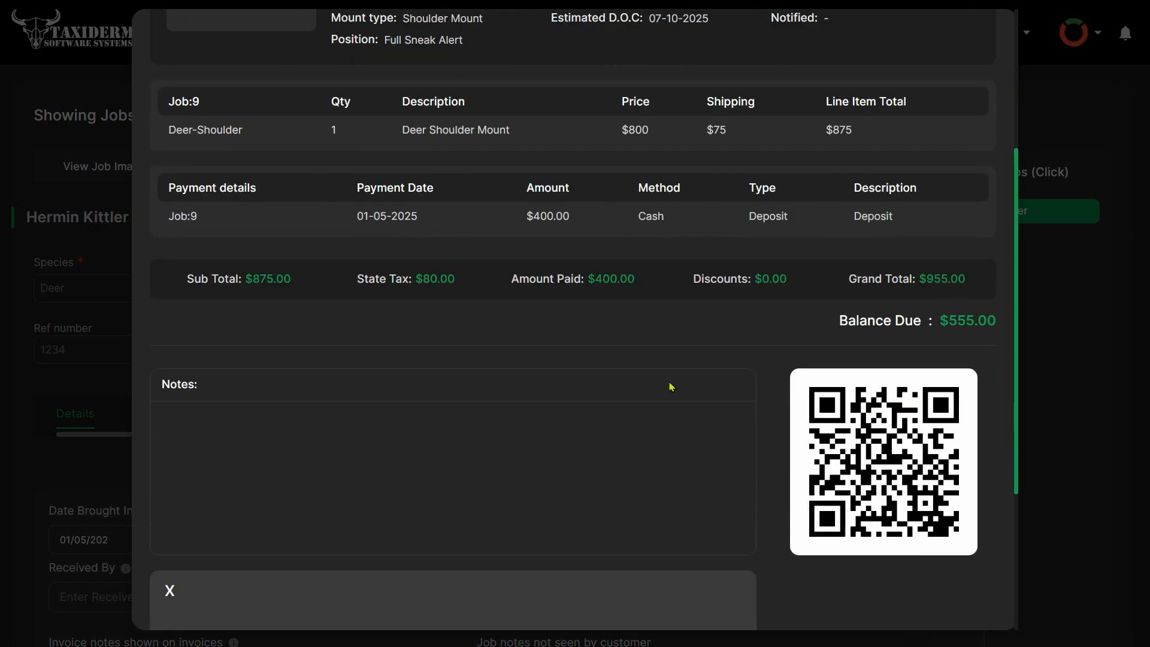
scroll(718, 328, "down", 2)
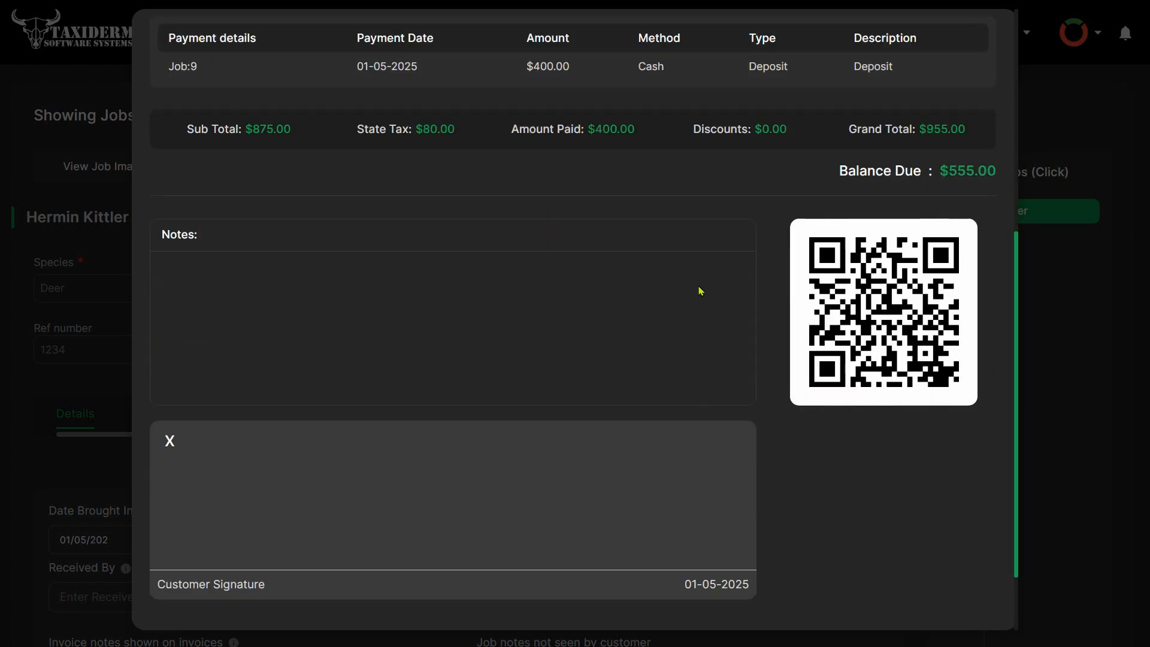
scroll(721, 214, "down", 1)
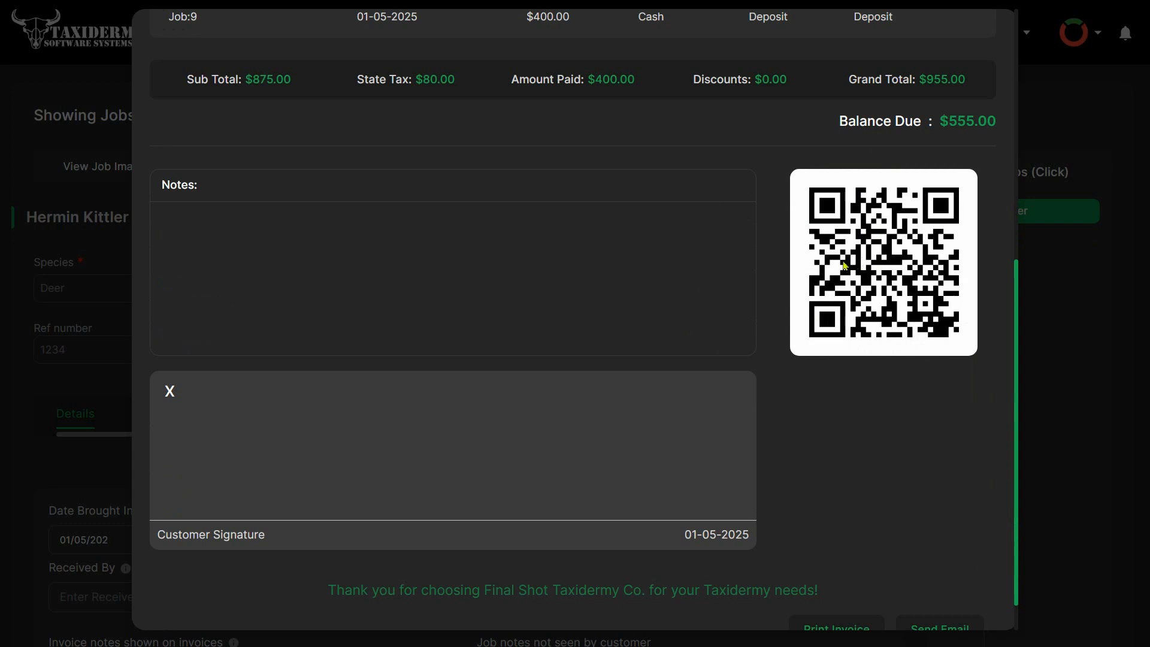
- Draw a freehand customer signature on the job's invoice, look over the print and e-mail options, and close the invoice
left_click_drag(256, 442, 231, 463)
mouse_move(288, 455)
left_mouse_down()
mouse_move(637, 444)
mouse_move(635, 432)
left_mouse_up()
scroll(834, 486, "down", 1)
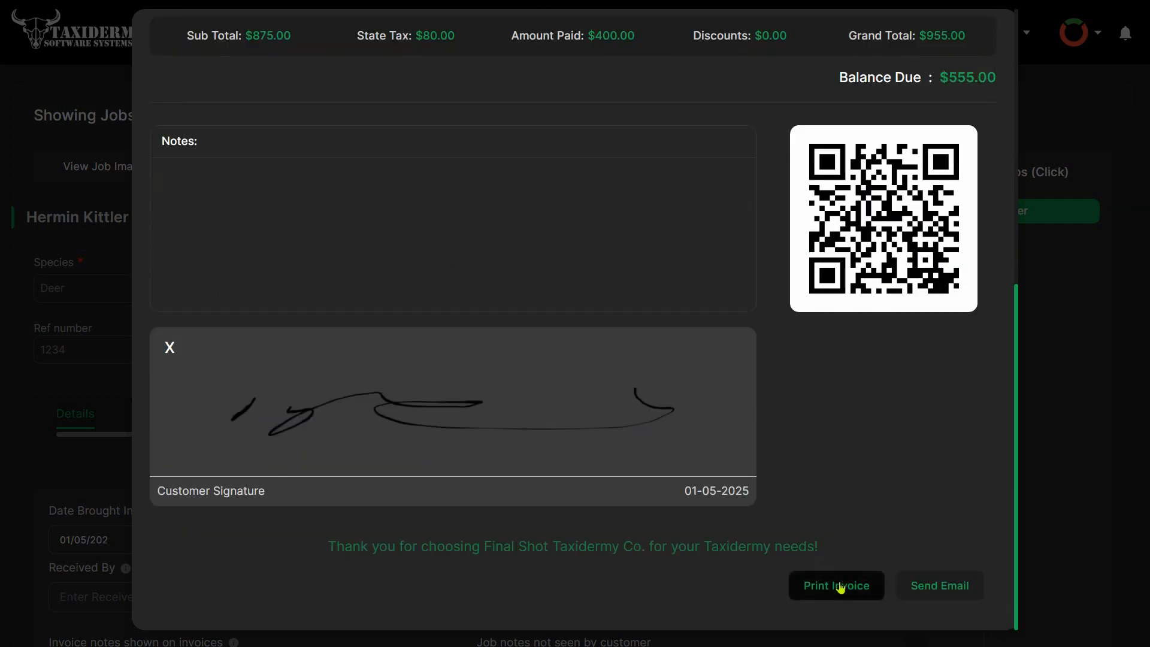
scroll(745, 464, "up", 10)
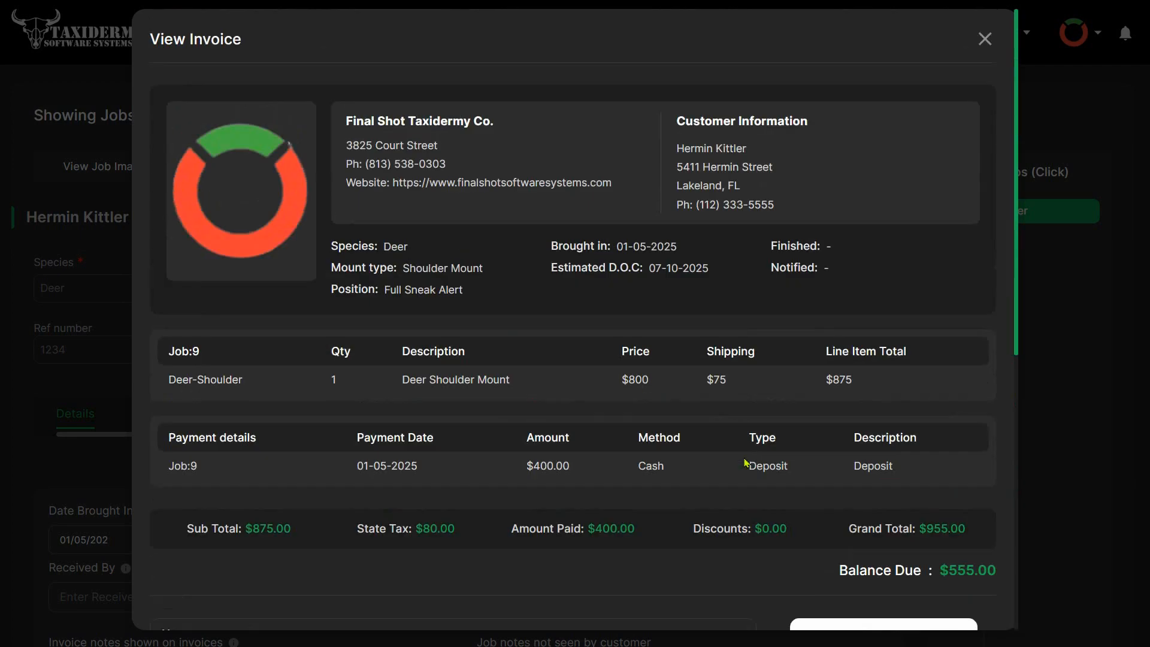
left_click(984, 39)
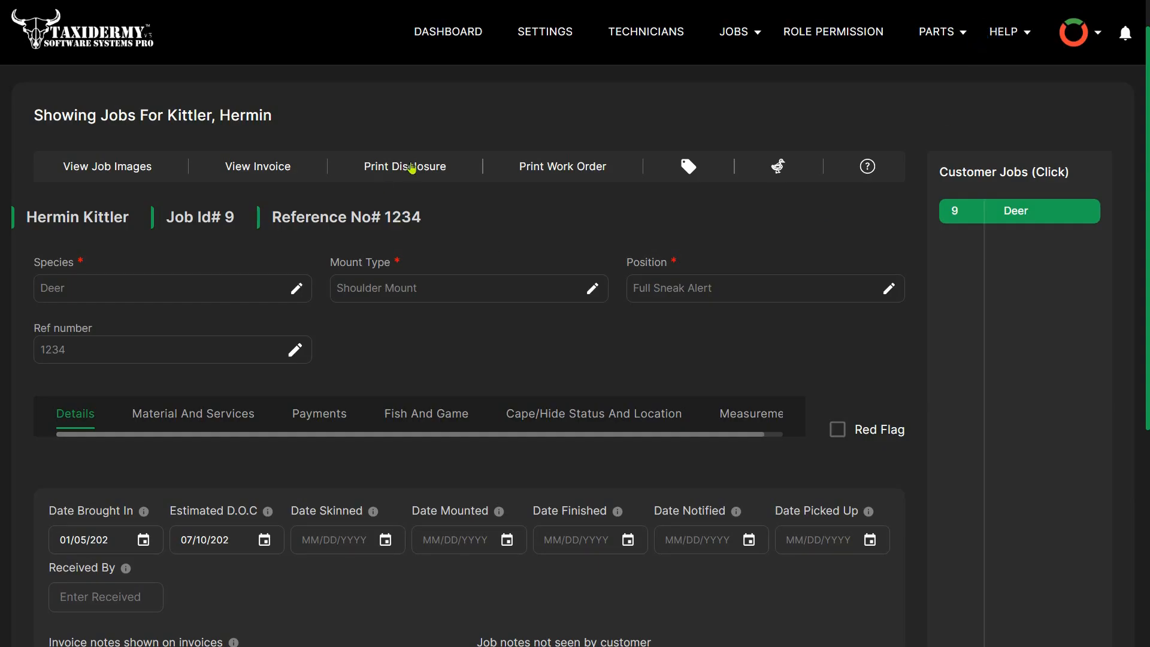
- Preview the job's printable specimen I.D. tag and return to the job's page
left_click(689, 167)
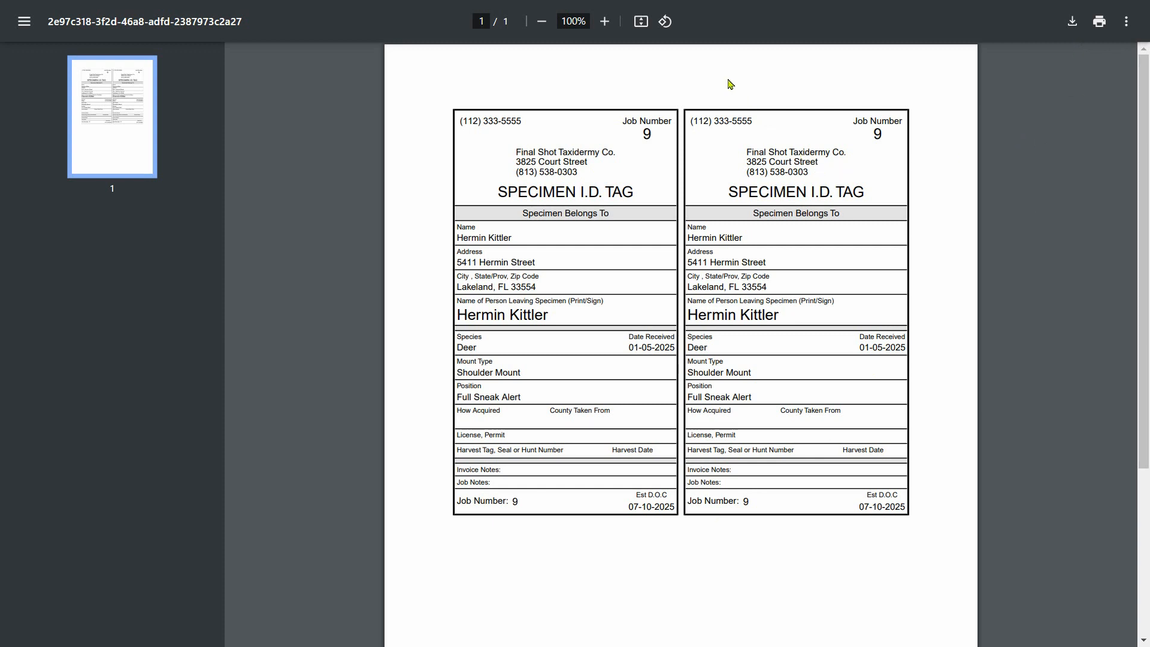
left_click(955, 70)
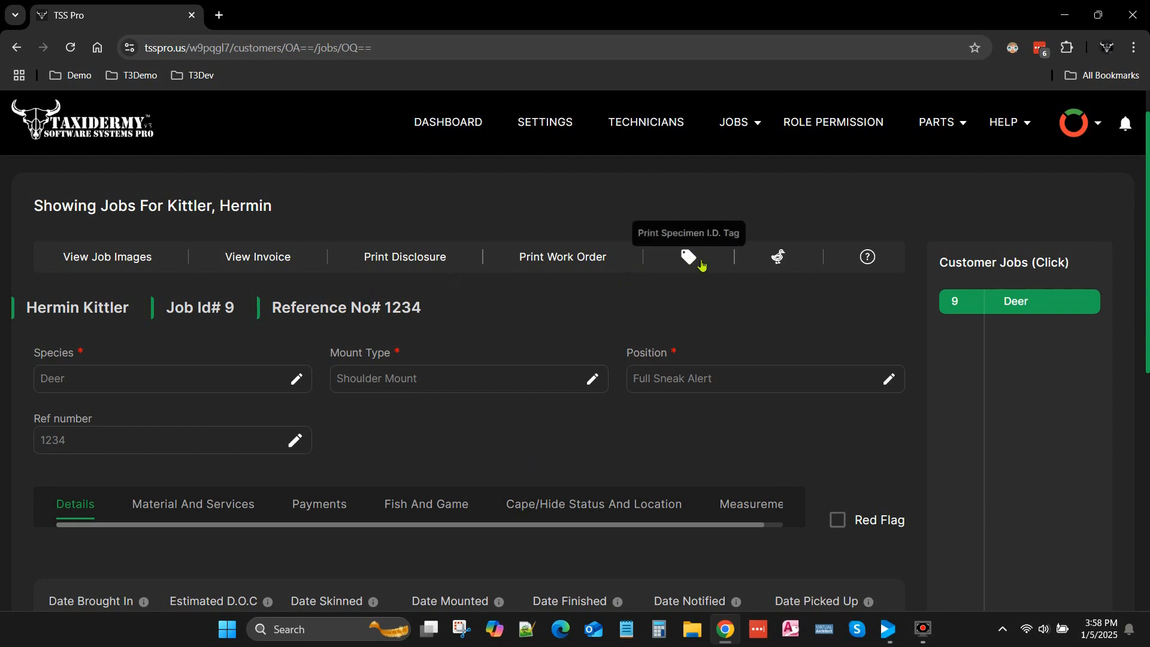
scroll(750, 371, "down", 2)
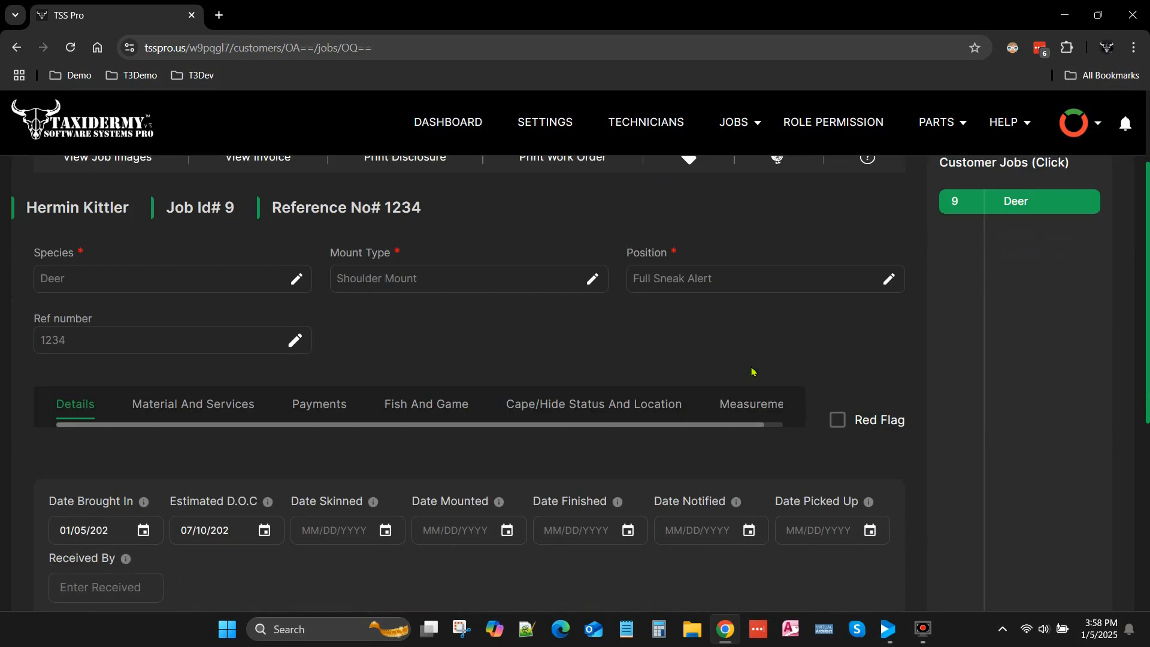
scroll(752, 367, "up", 3)
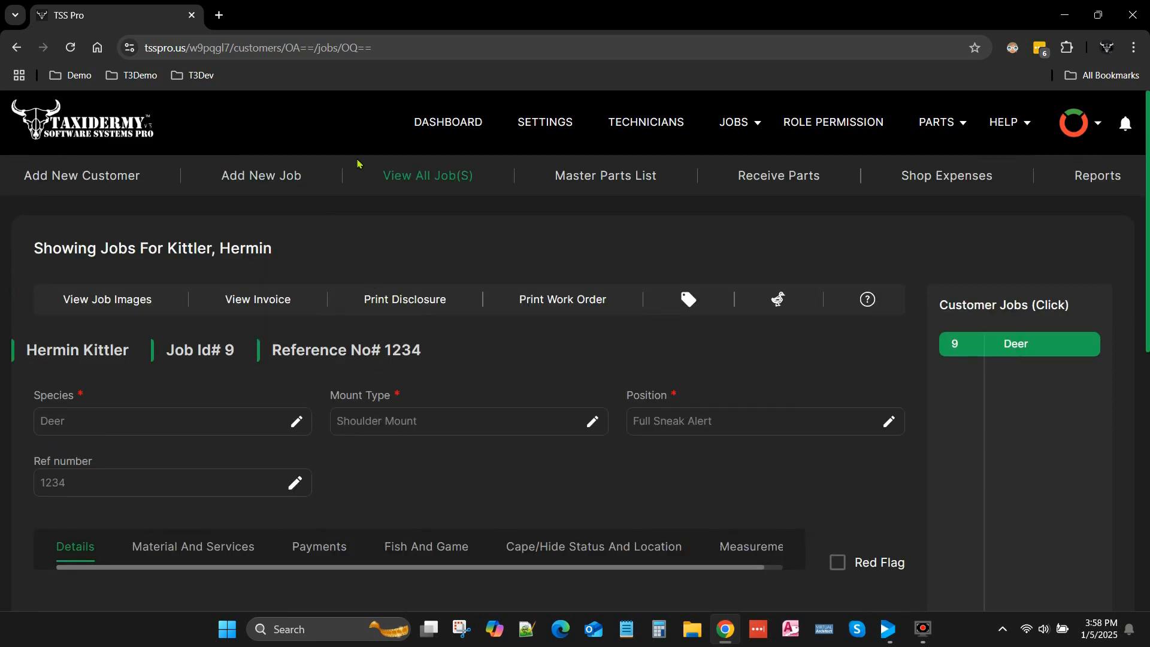
- Set the status of the customer's deer shoulder mount job to Pending from the dashboard
left_click(456, 135)
scroll(616, 267, "down", 5)
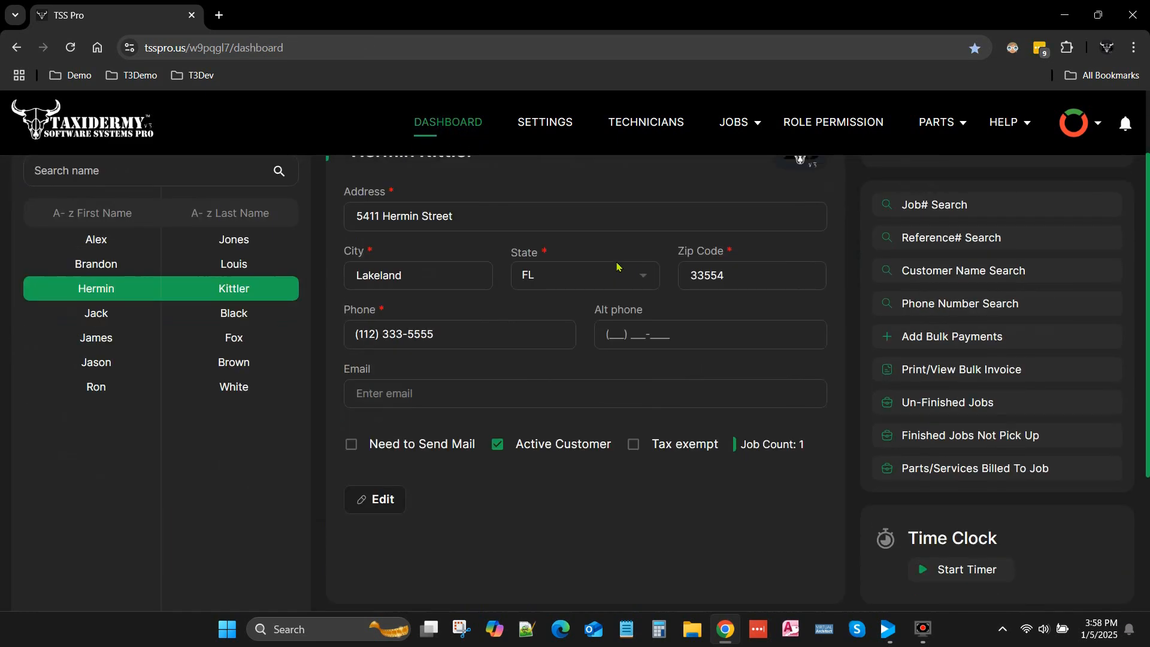
scroll(506, 311, "up", 3)
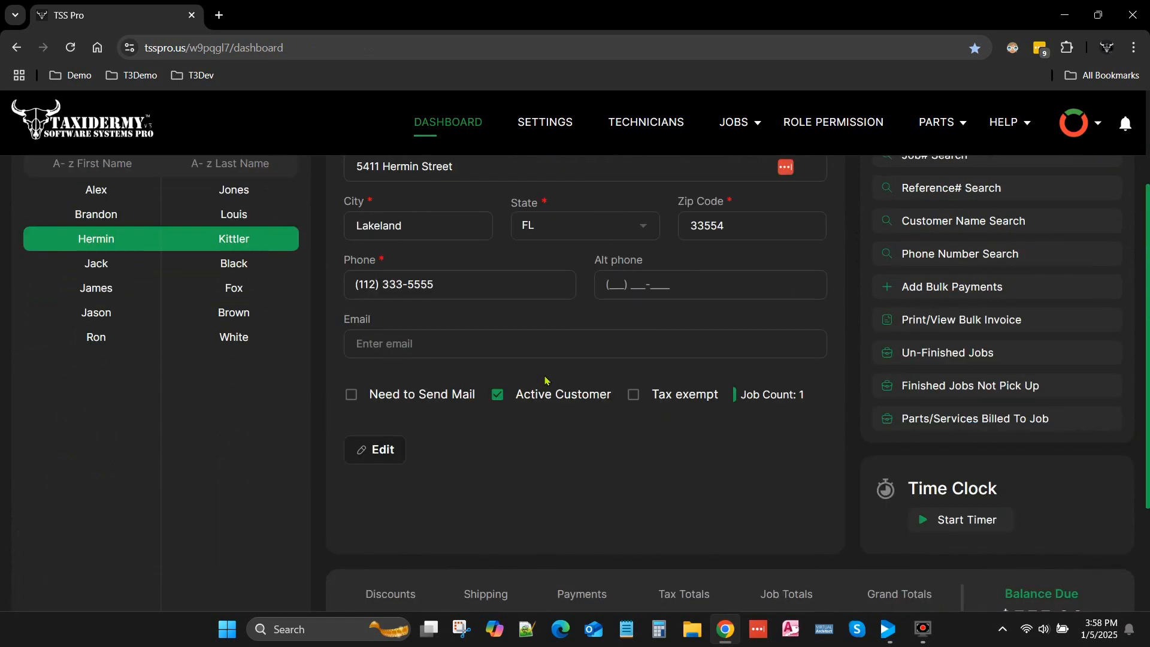
scroll(542, 378, "down", 3)
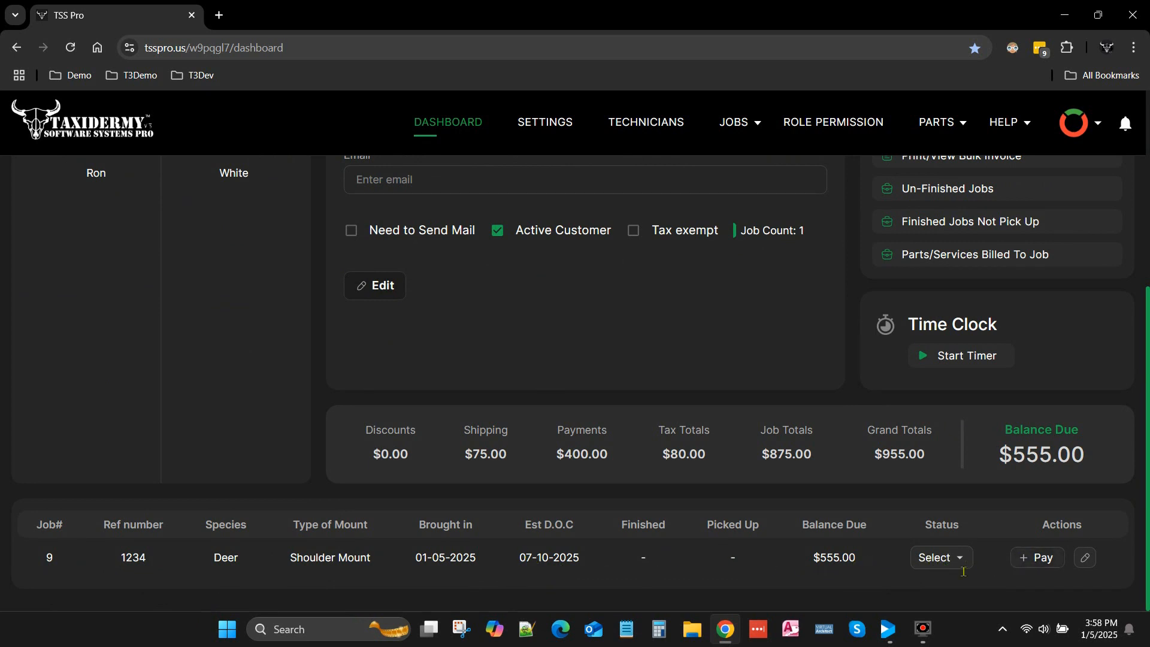
left_click(937, 557)
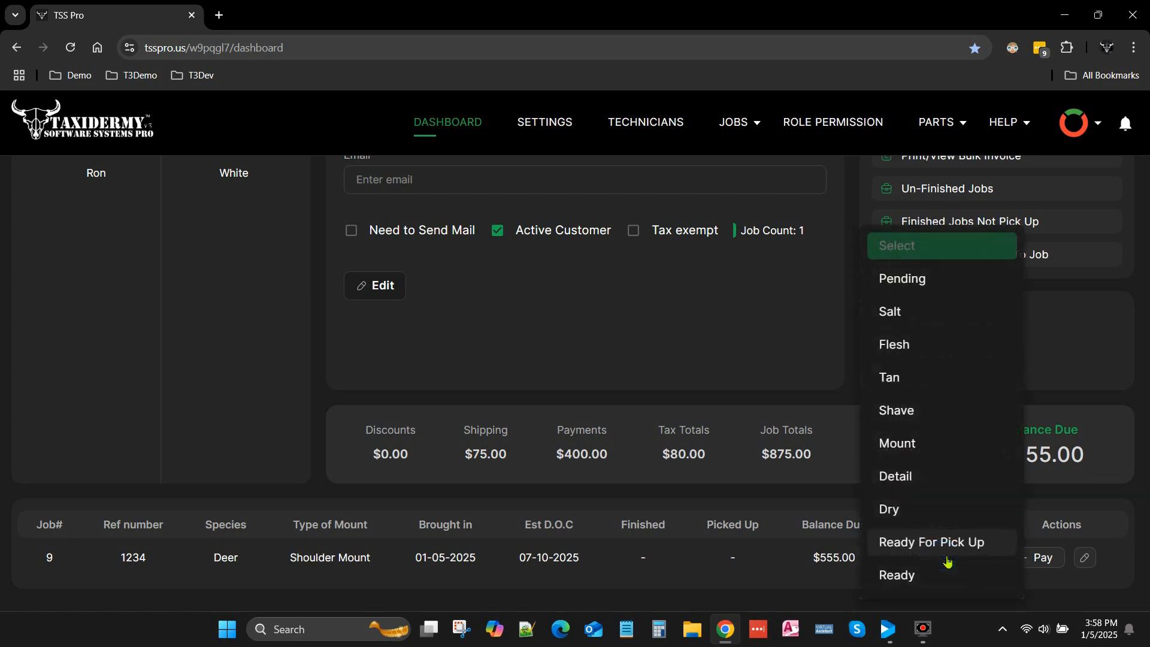
left_click(909, 281)
scroll(636, 450, "up", 5)
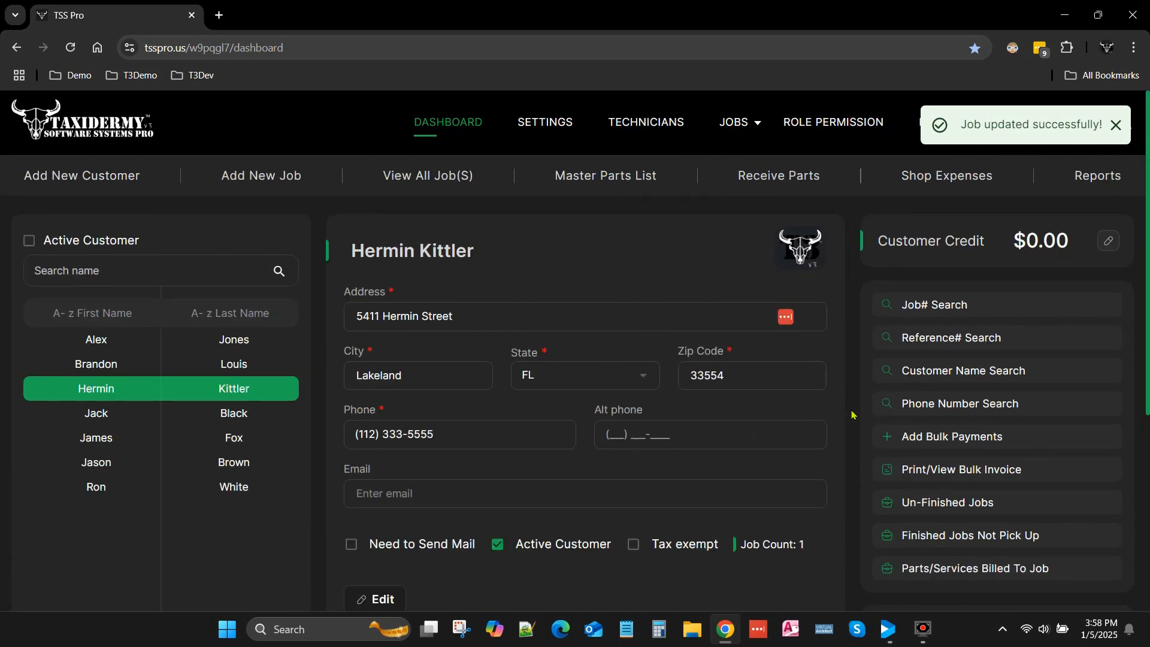
left_click(1115, 125)
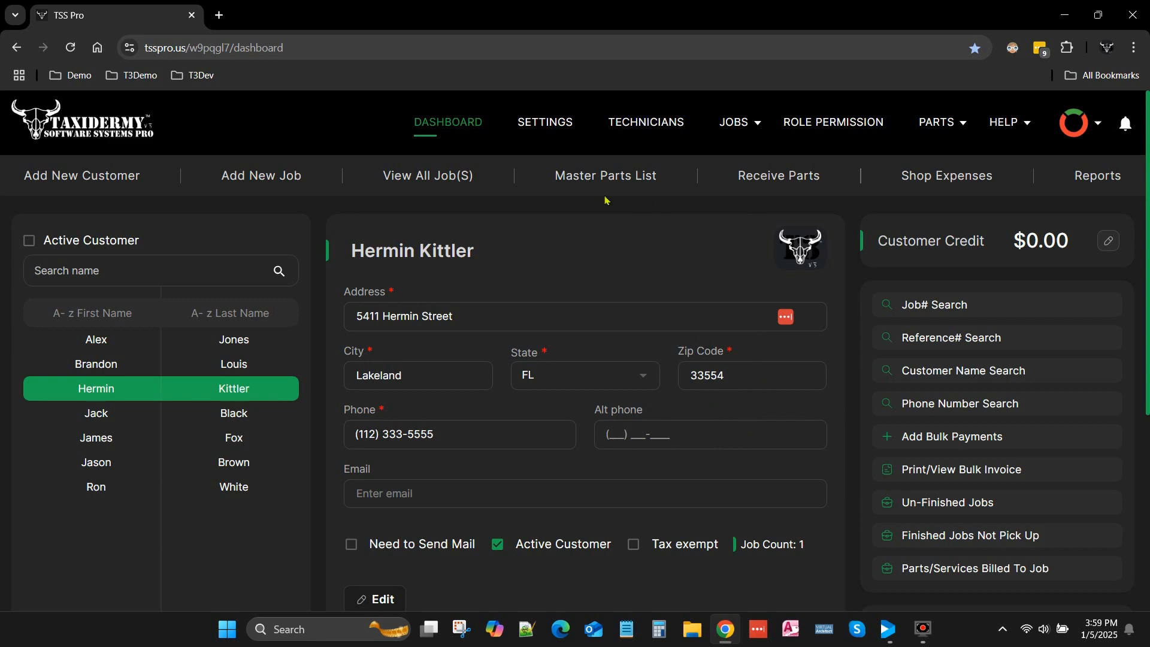
- Open the reports page, preview the Total Accounts Receivable Due report, and close it after reviewing
left_click(1094, 175)
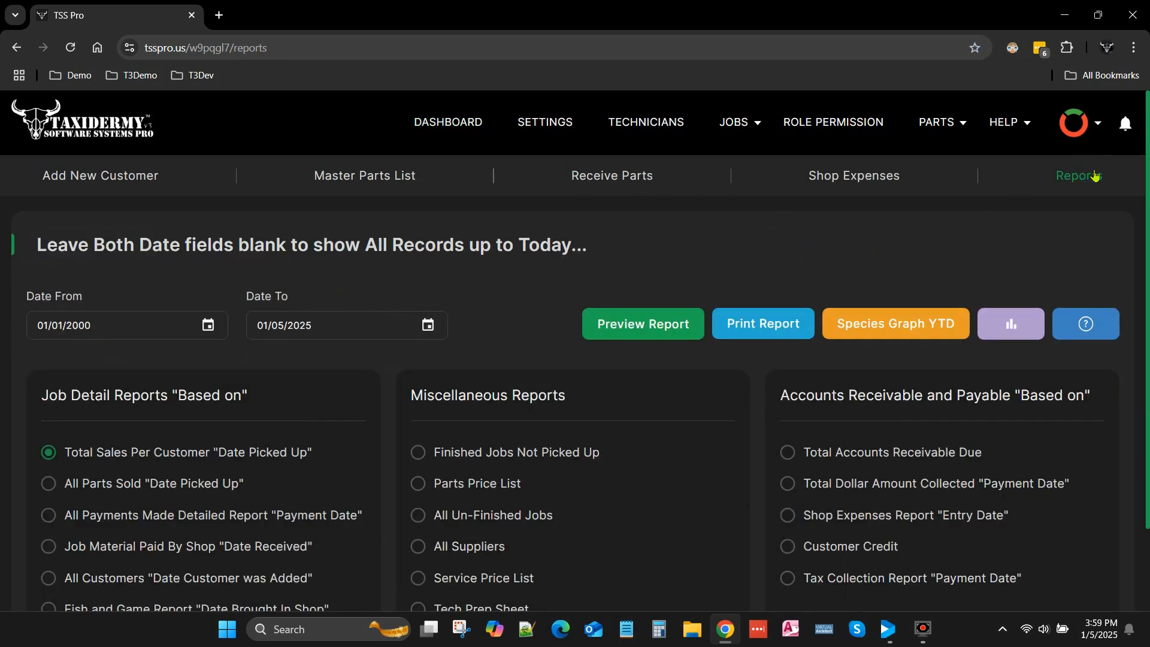
scroll(1035, 263, "down", 2)
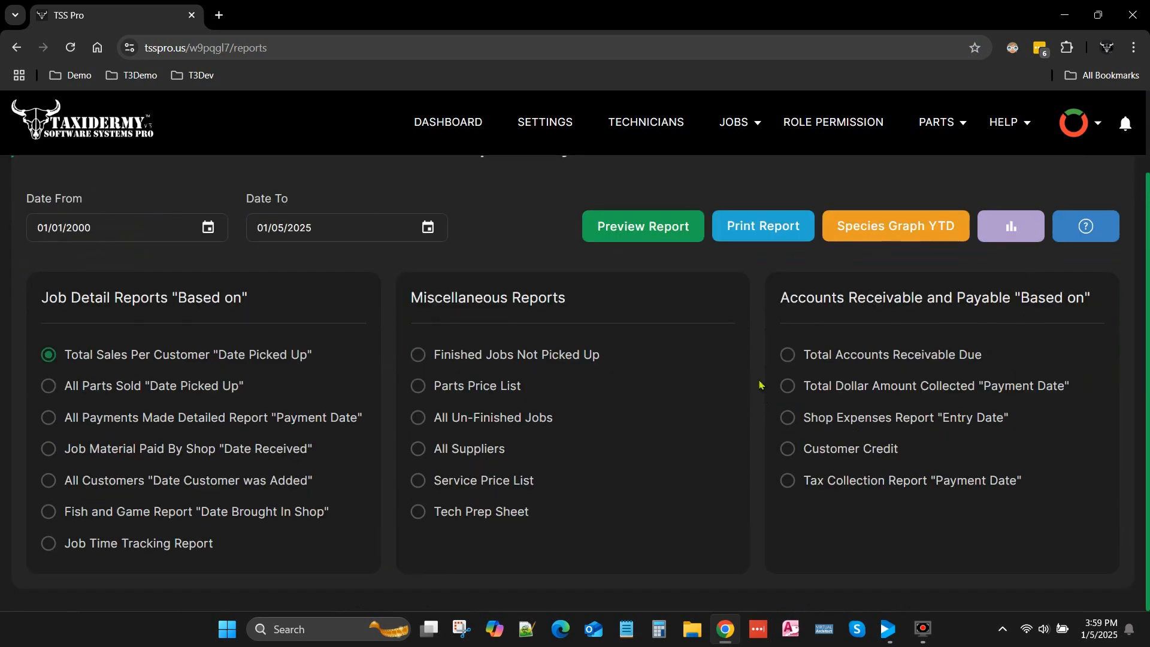
left_click(789, 355)
left_click(649, 227)
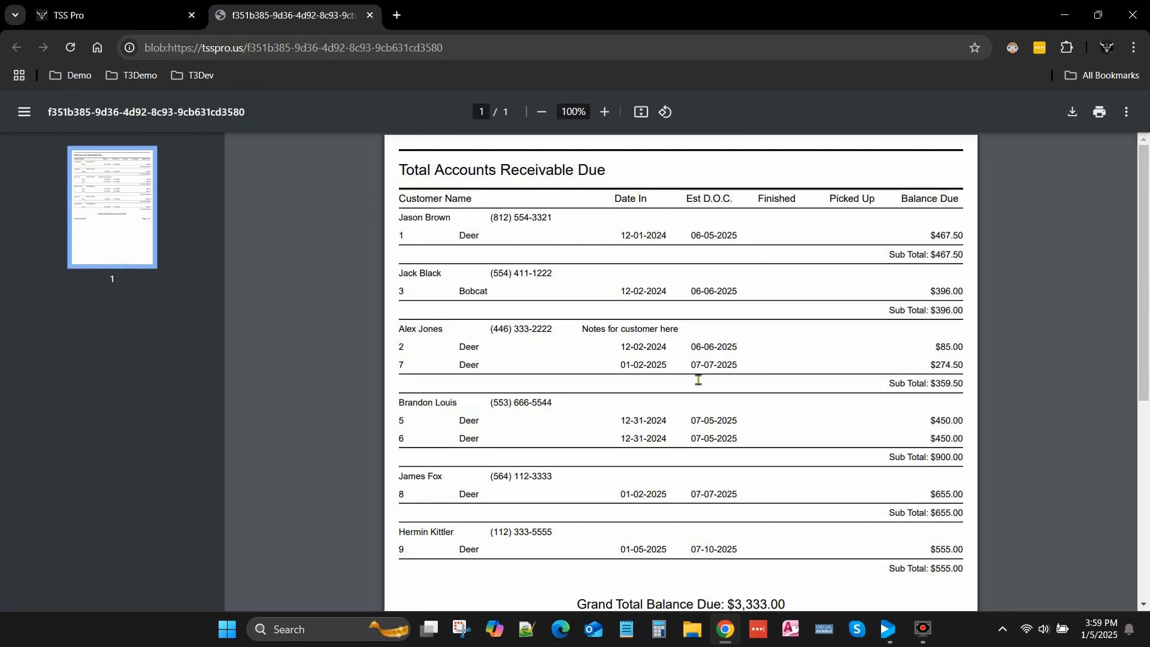
scroll(698, 379, "down", 3)
scroll(696, 383, "up", 3)
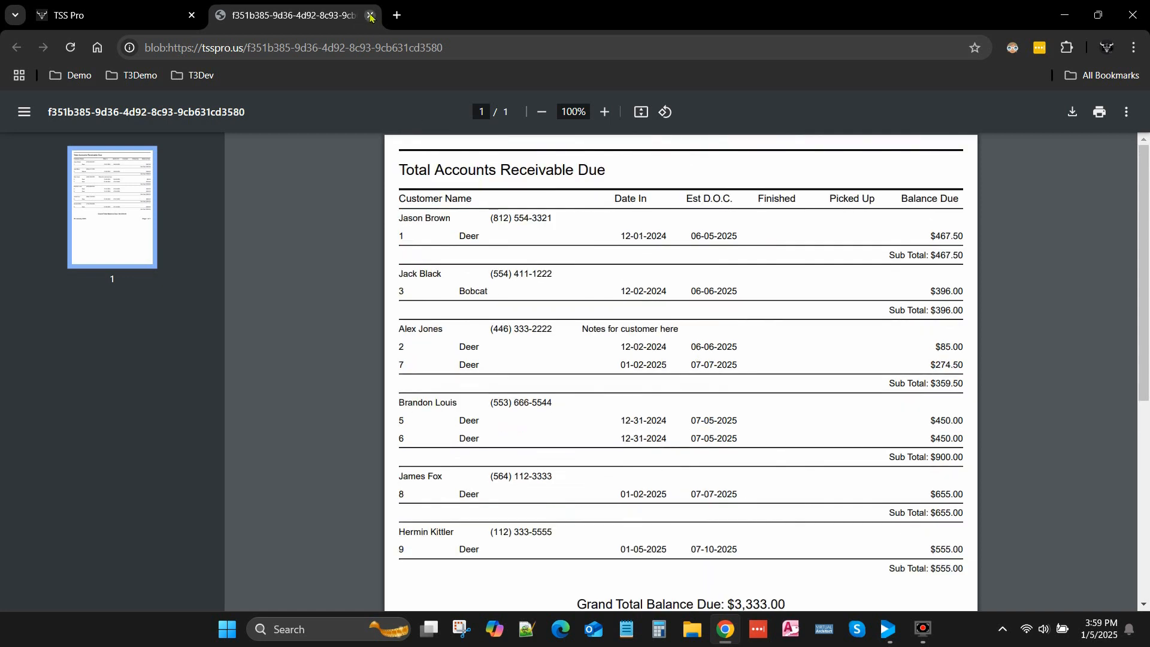
left_click(369, 16)
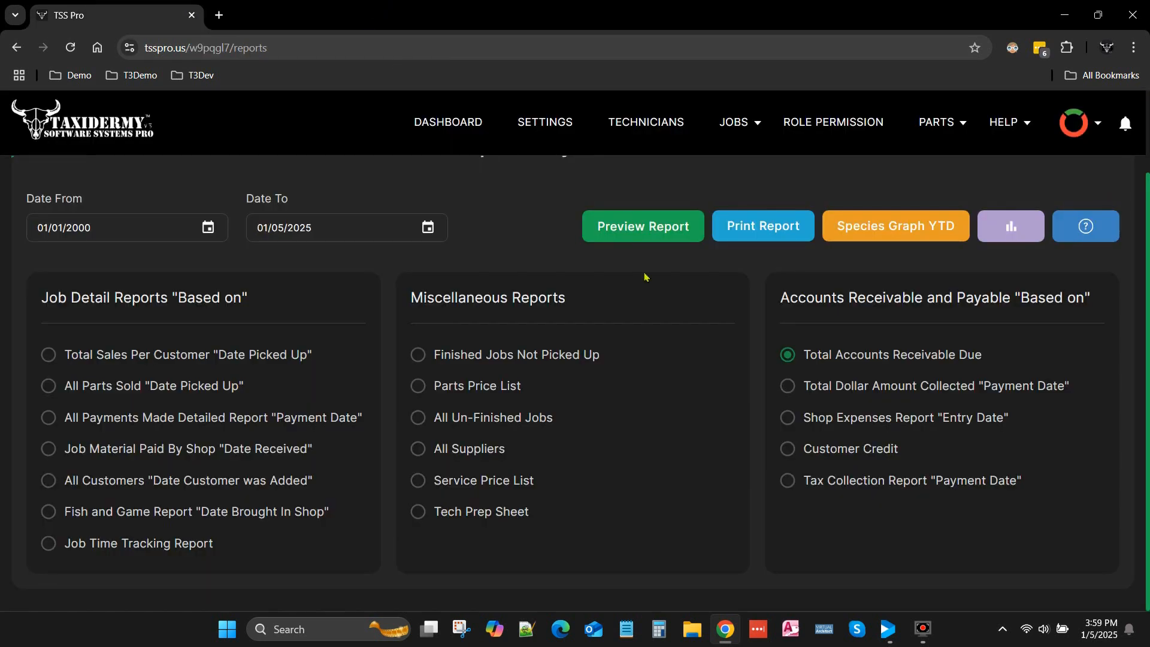
- Preview the Total Dollar Amount Collected report based on payment date and close it after reviewing
left_click(795, 389)
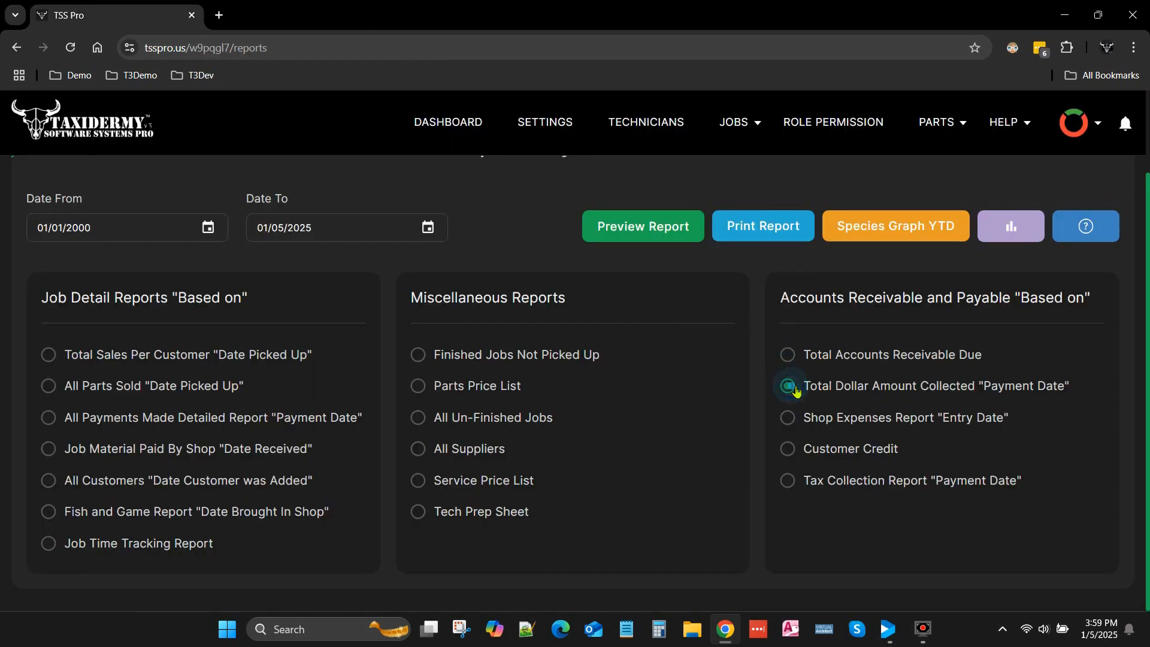
left_click(645, 228)
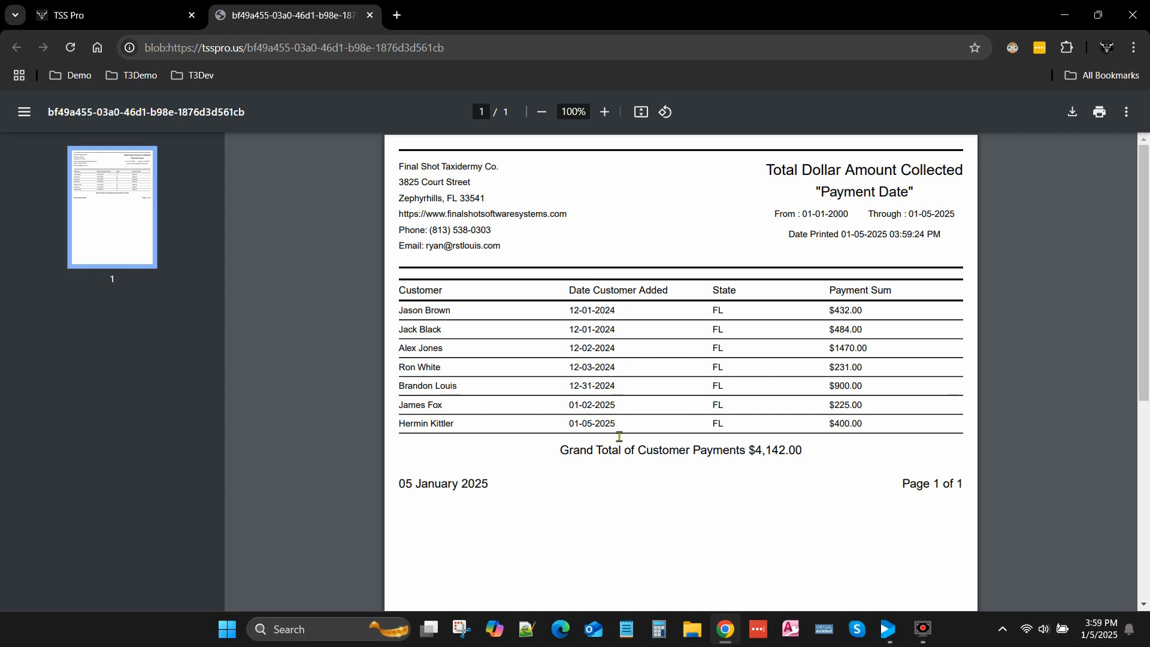
left_click(370, 16)
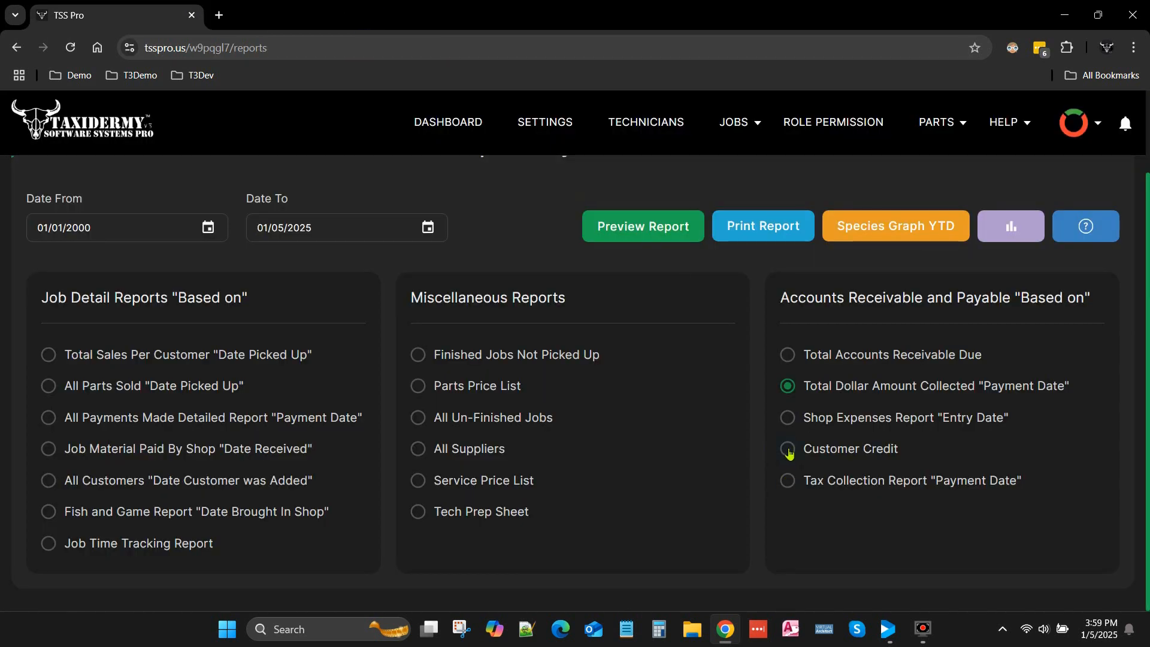
- Preview the Tax Collection Report based on payment date, review its tax columns and totals, and close it
left_click(788, 480)
left_click(652, 233)
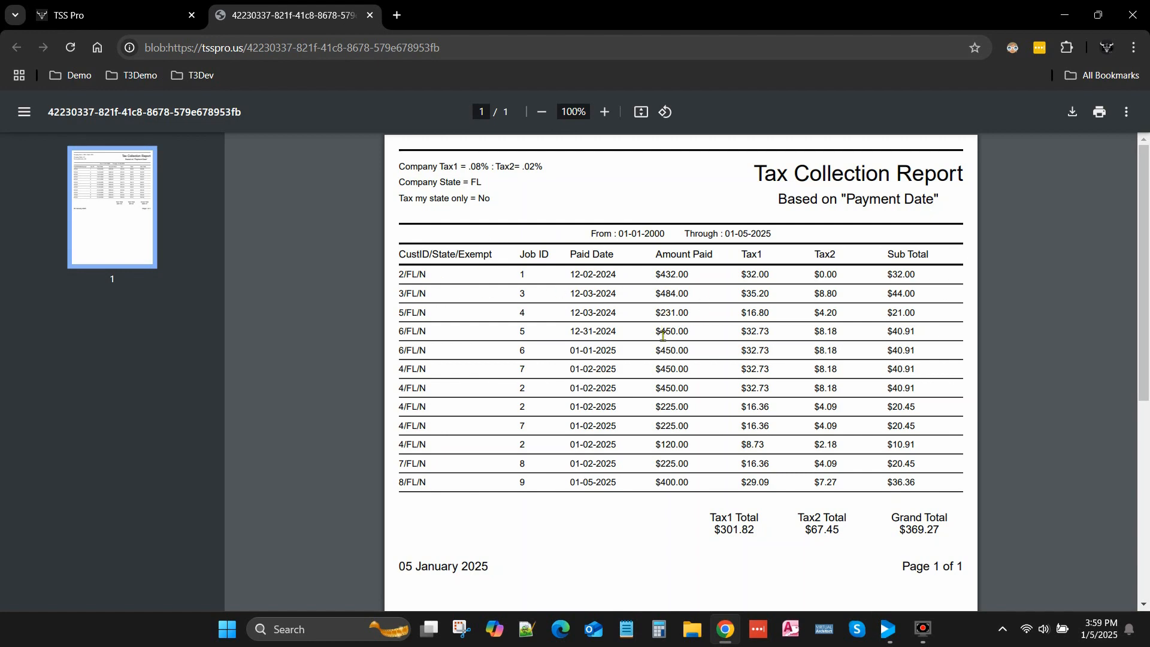
scroll(671, 488, "down", 3)
scroll(685, 477, "up", 3)
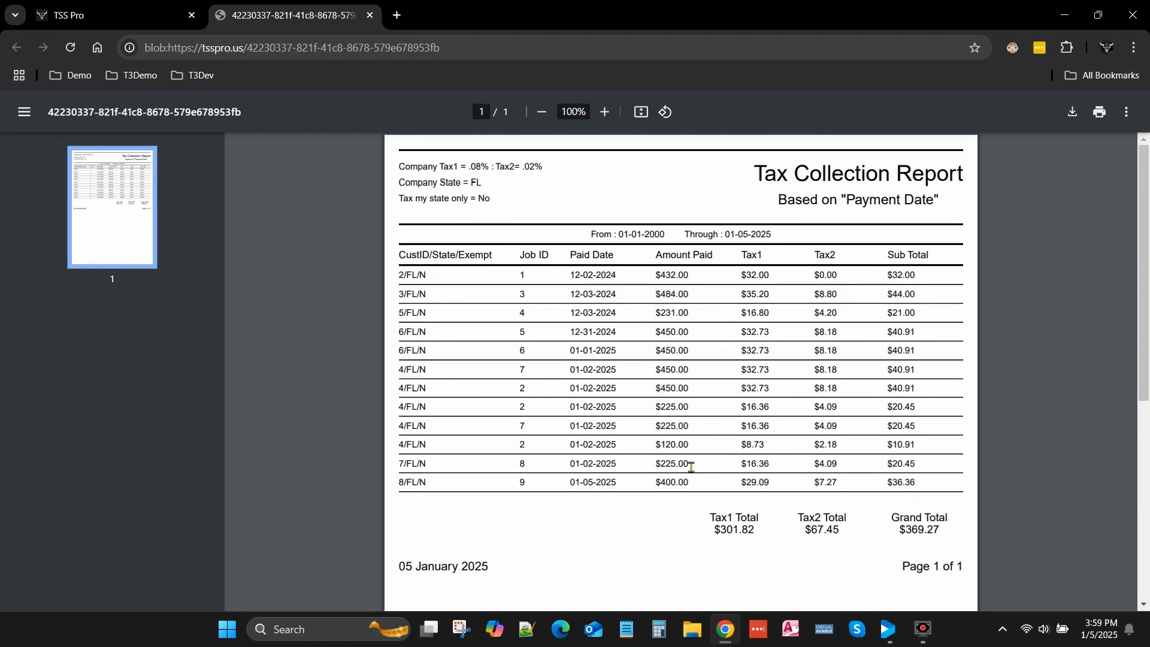
left_click(369, 15)
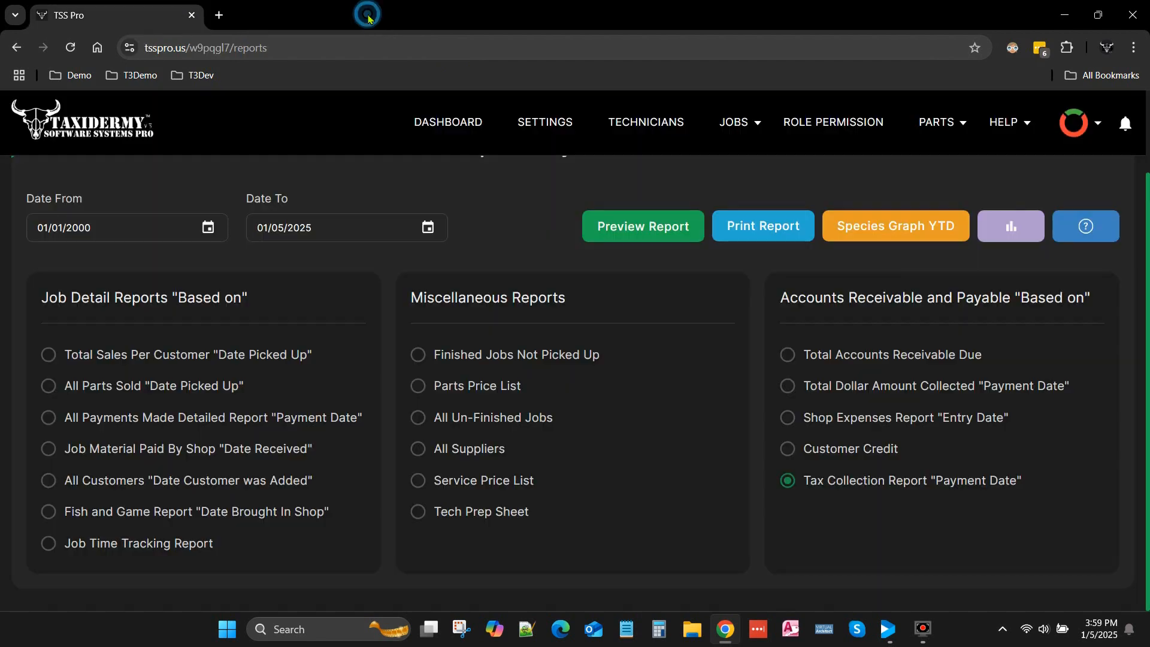
- Preview the Shop Expenses Report based on entry date and close it after reviewing
left_click(788, 419)
left_click(633, 226)
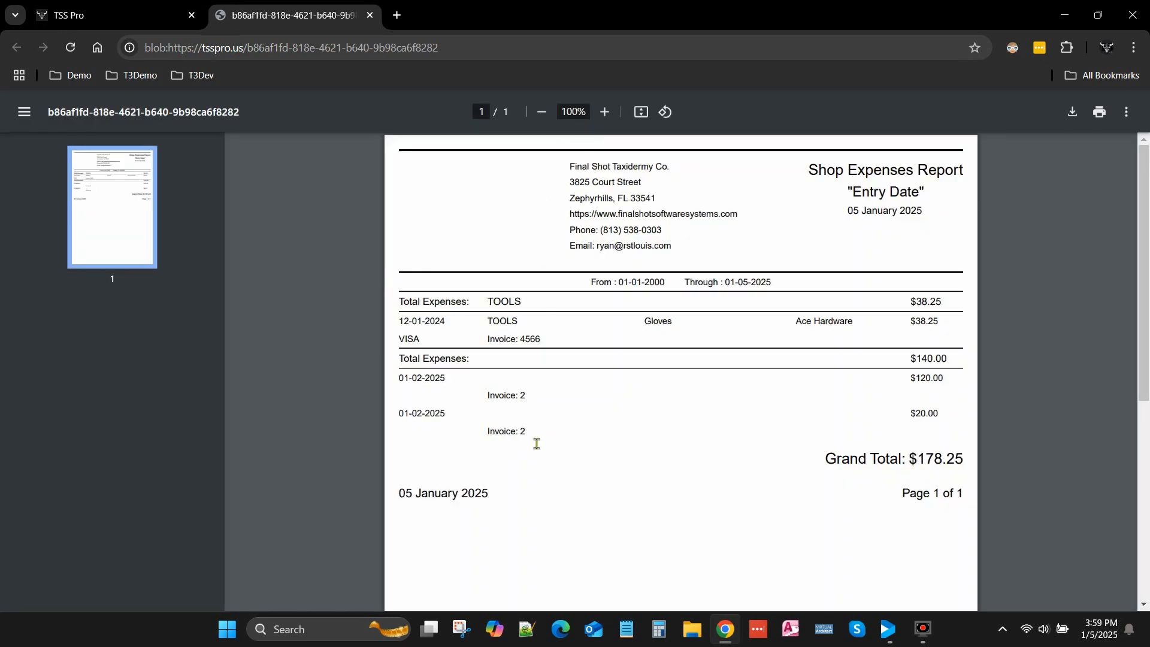
left_click(371, 17)
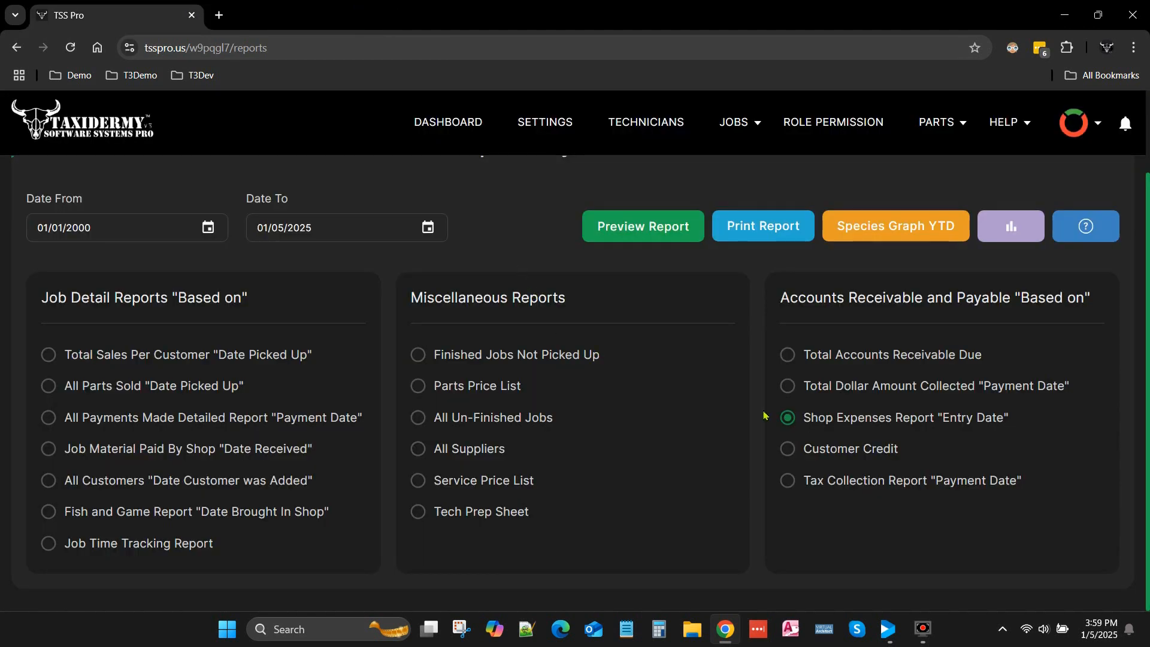
- Go through the customer credit and price list report options, and preview the Tech Prep Sheet before closing it
left_click(804, 452)
left_click(417, 385)
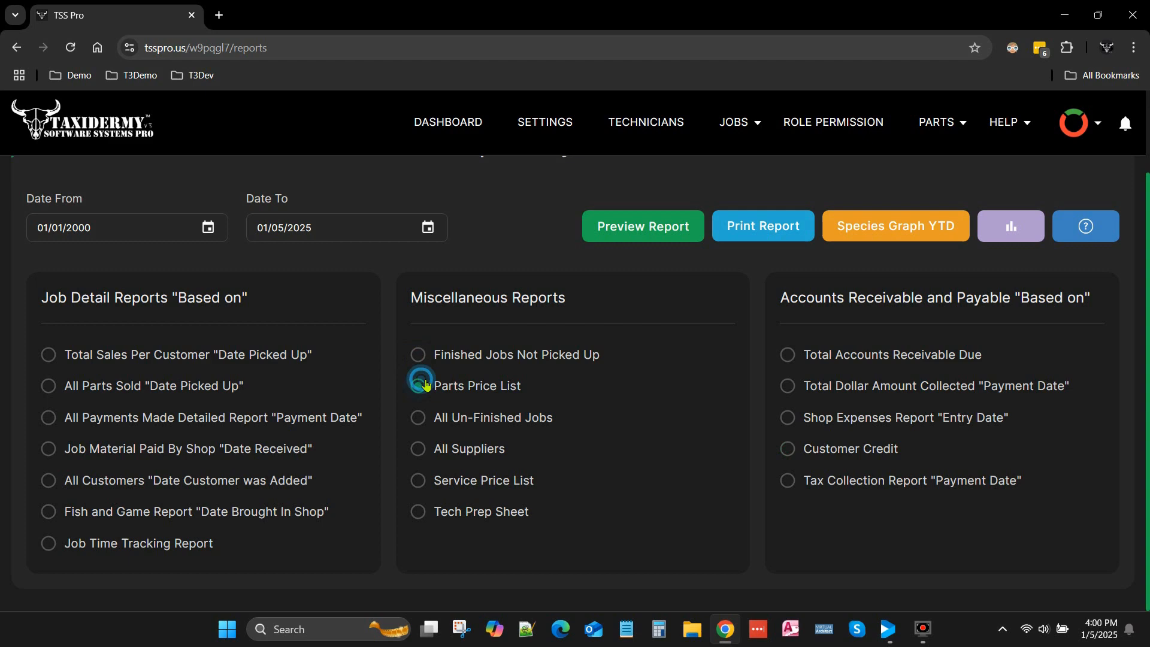
left_click(424, 482)
left_click(420, 512)
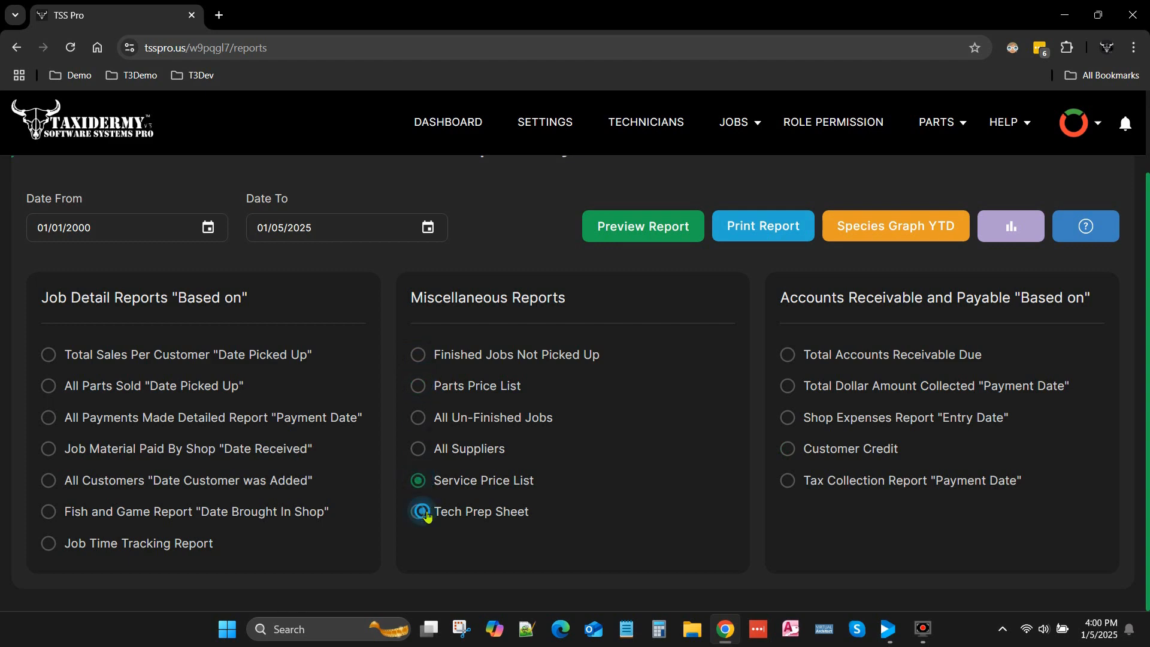
left_click(647, 232)
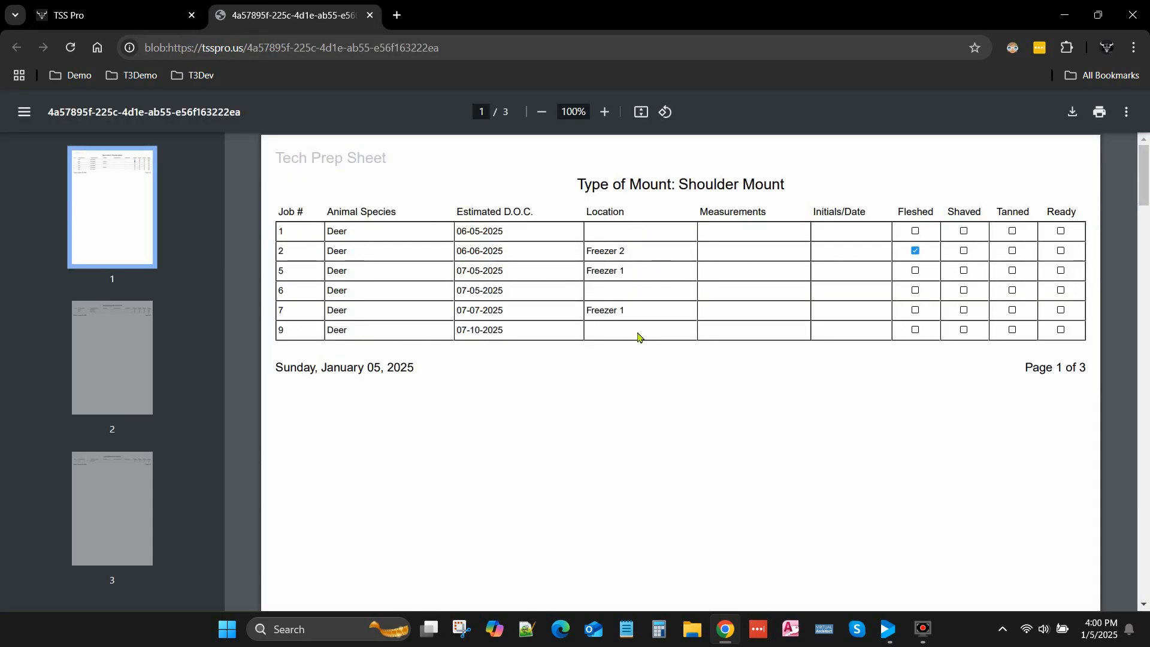
left_click(371, 16)
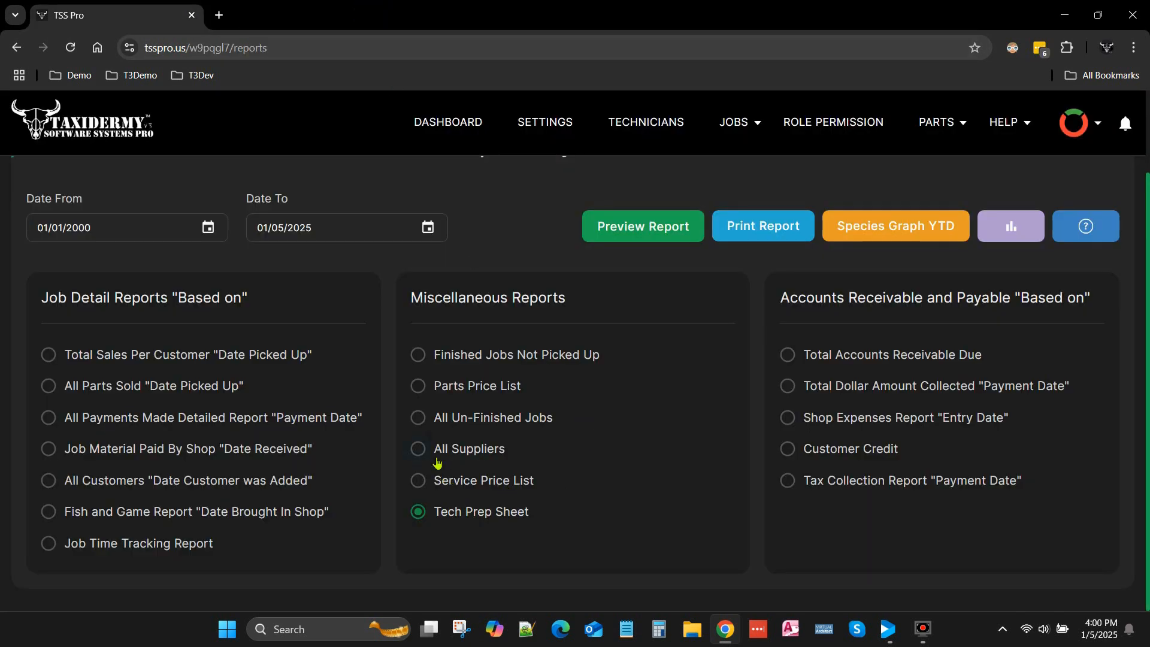
- Preview the Service Price List report, review its service descriptions and prices, and close it
left_click(419, 482)
left_click(659, 230)
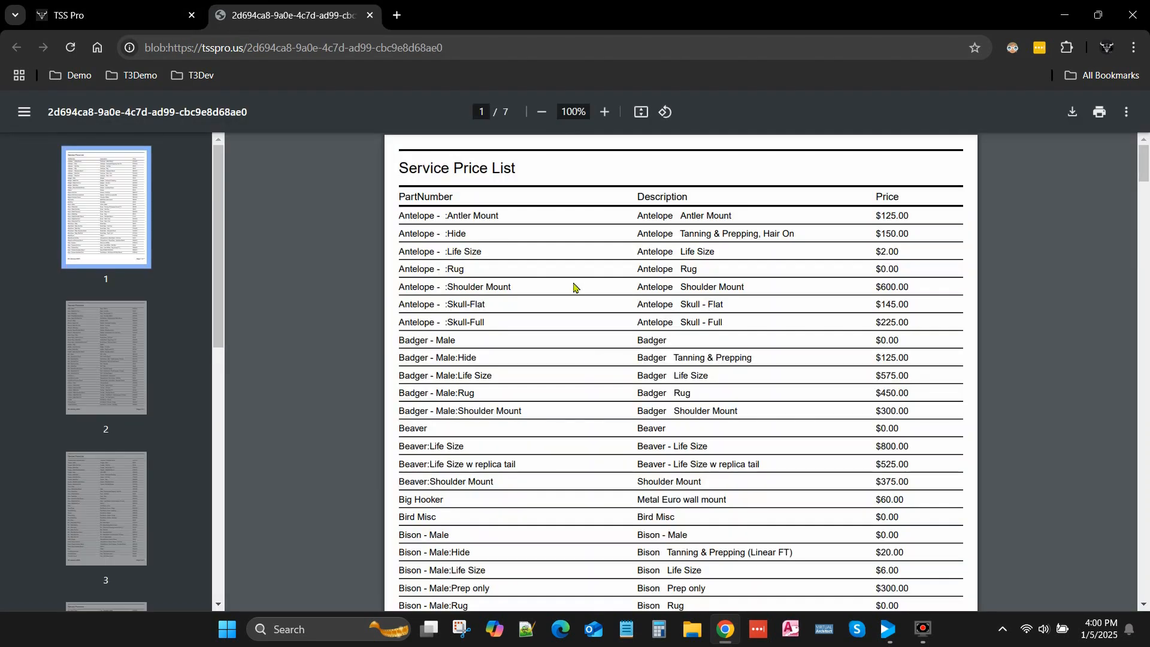
scroll(546, 360, "down", 3)
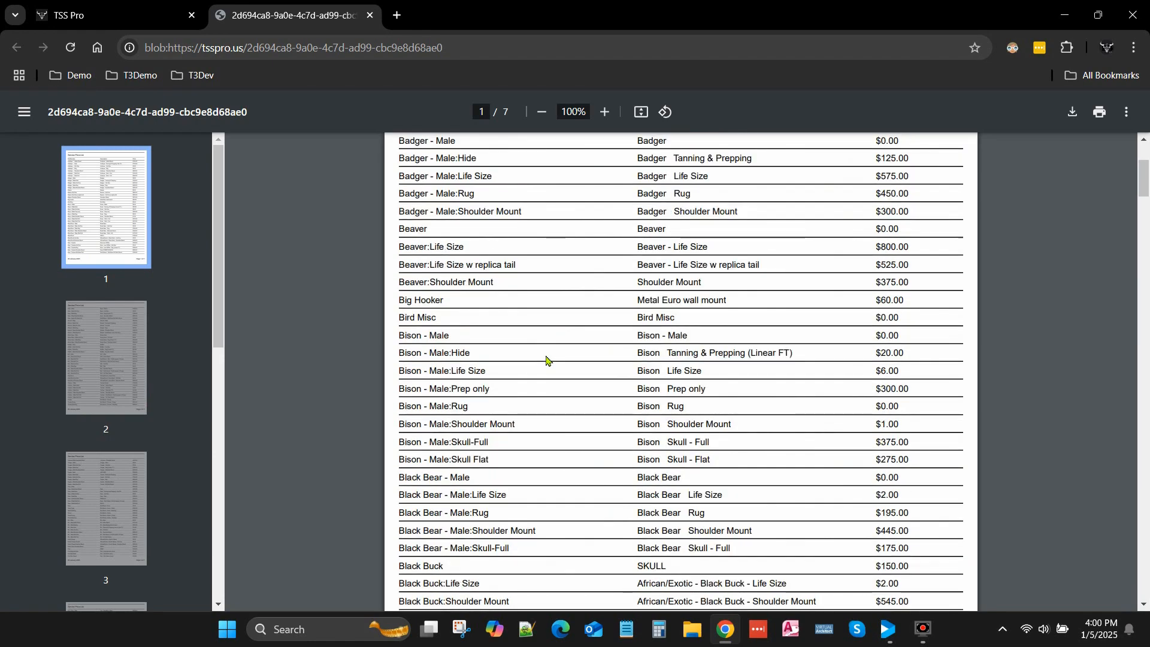
scroll(547, 360, "down", 4)
scroll(546, 360, "down", 7)
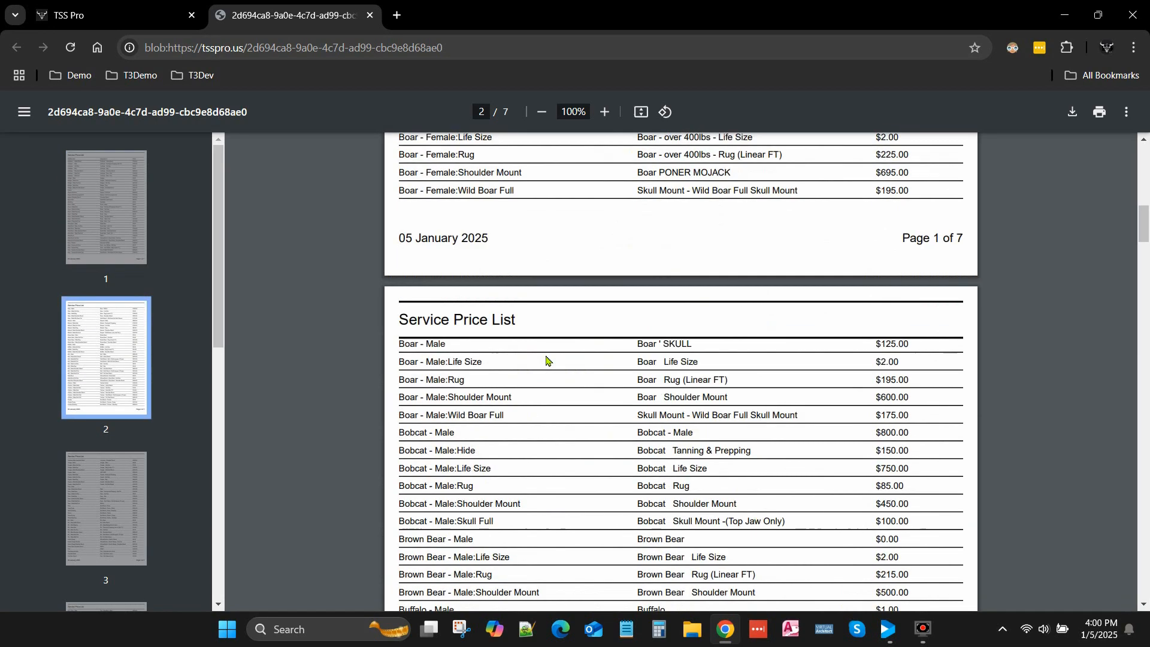
scroll(546, 359, "down", 3)
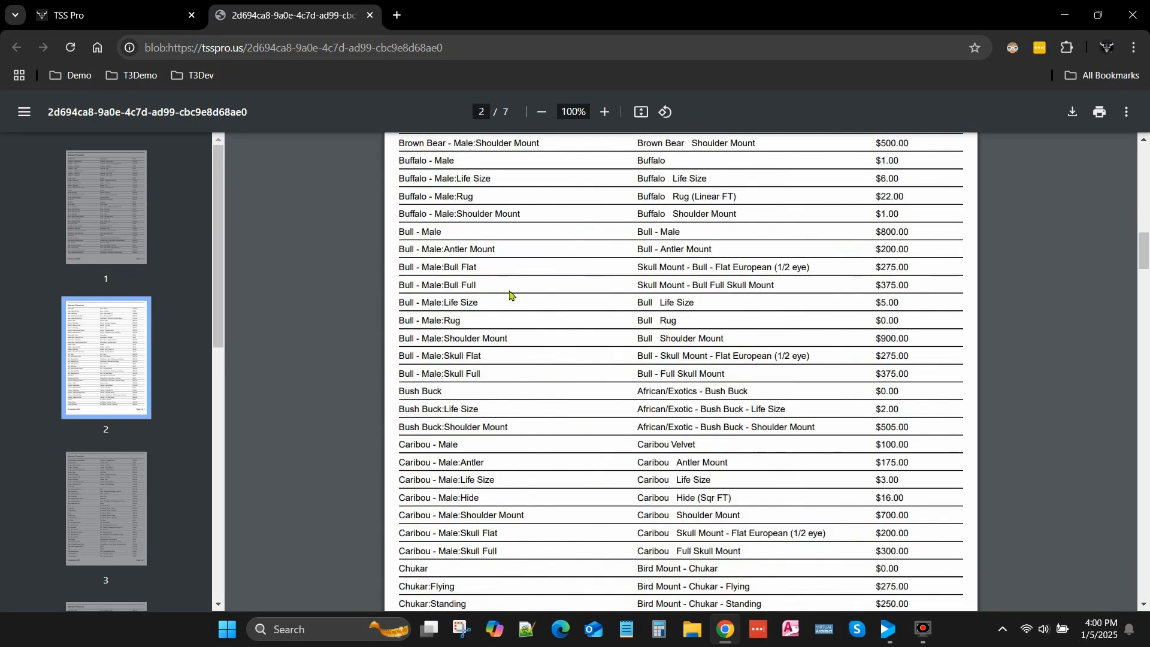
left_click(370, 15)
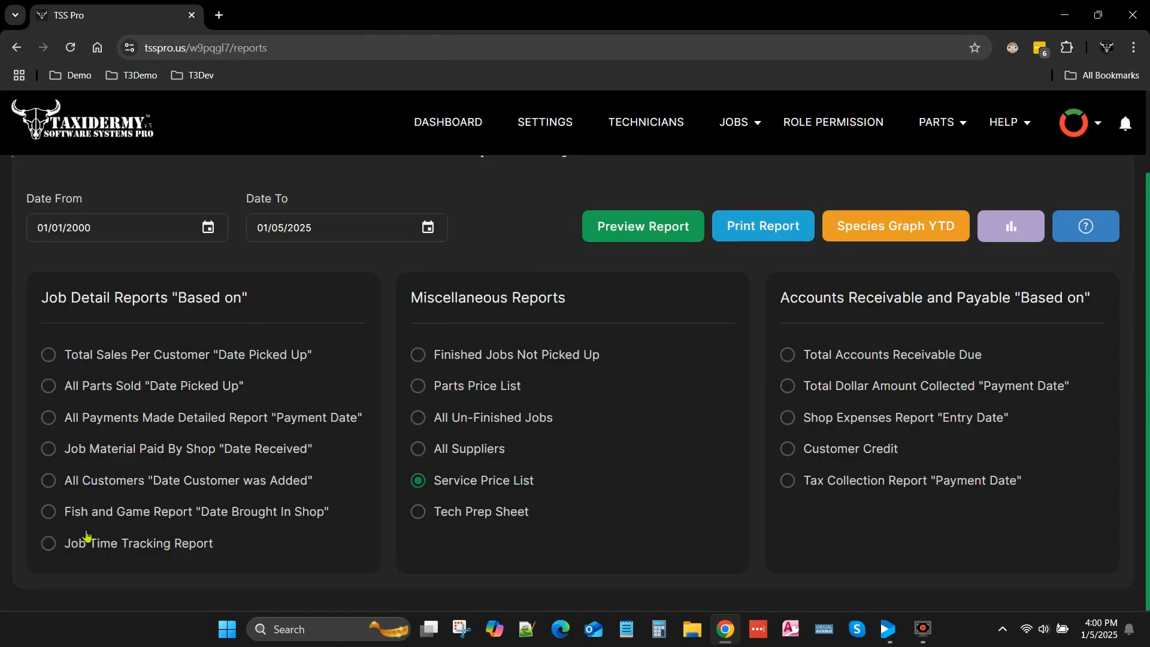
- Preview the Fish and Game Report based on the date brought in, review its entries, and close it
left_click(59, 545)
left_click(49, 512)
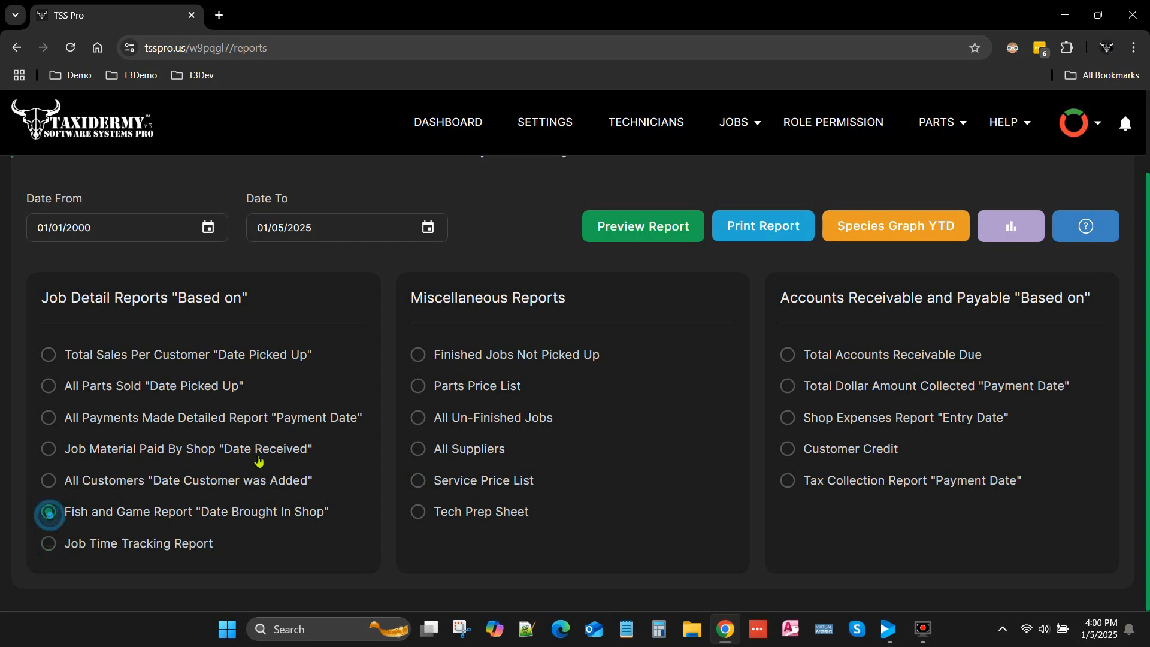
left_click(655, 226)
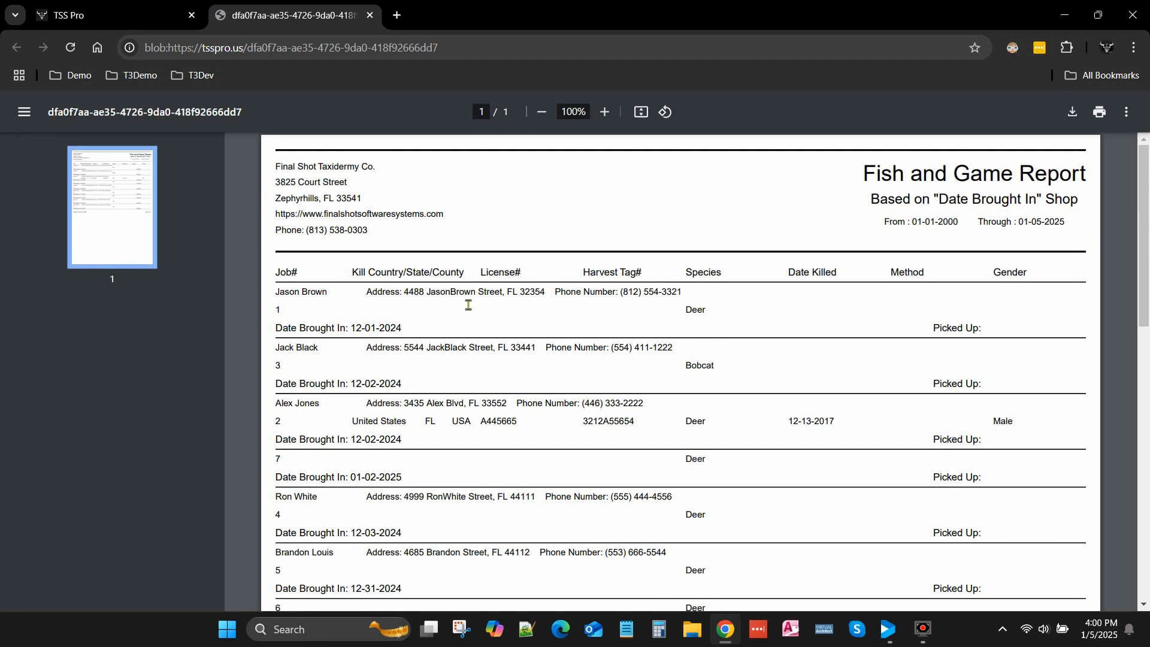
scroll(468, 305, "down", 5)
scroll(468, 305, "up", 4)
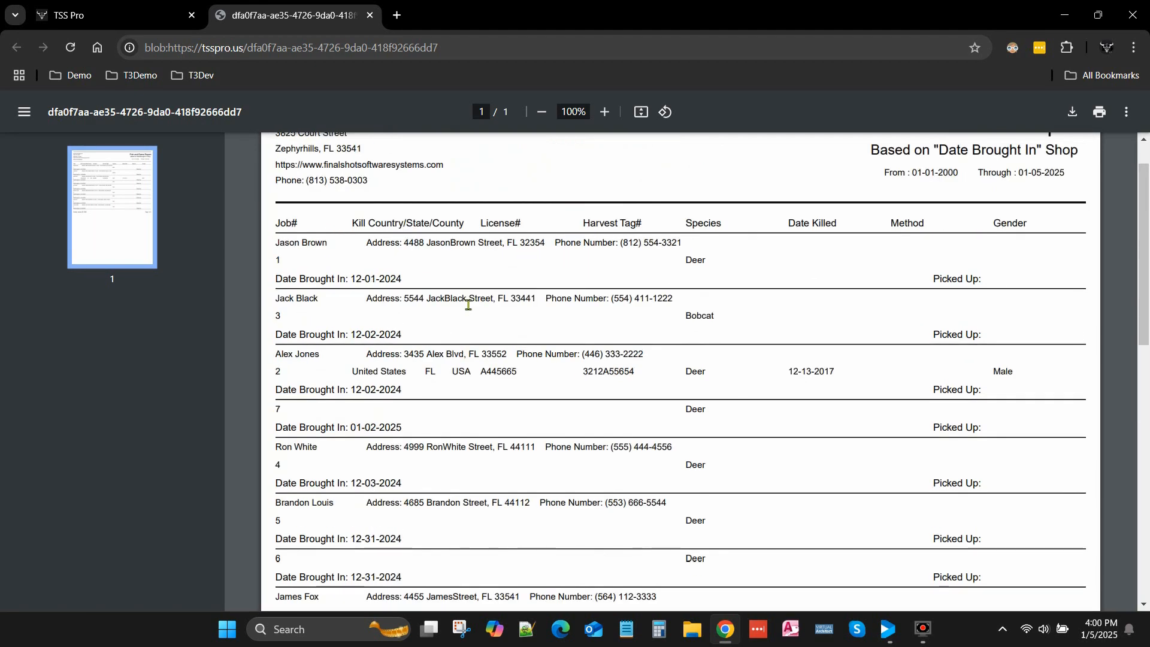
left_click(370, 15)
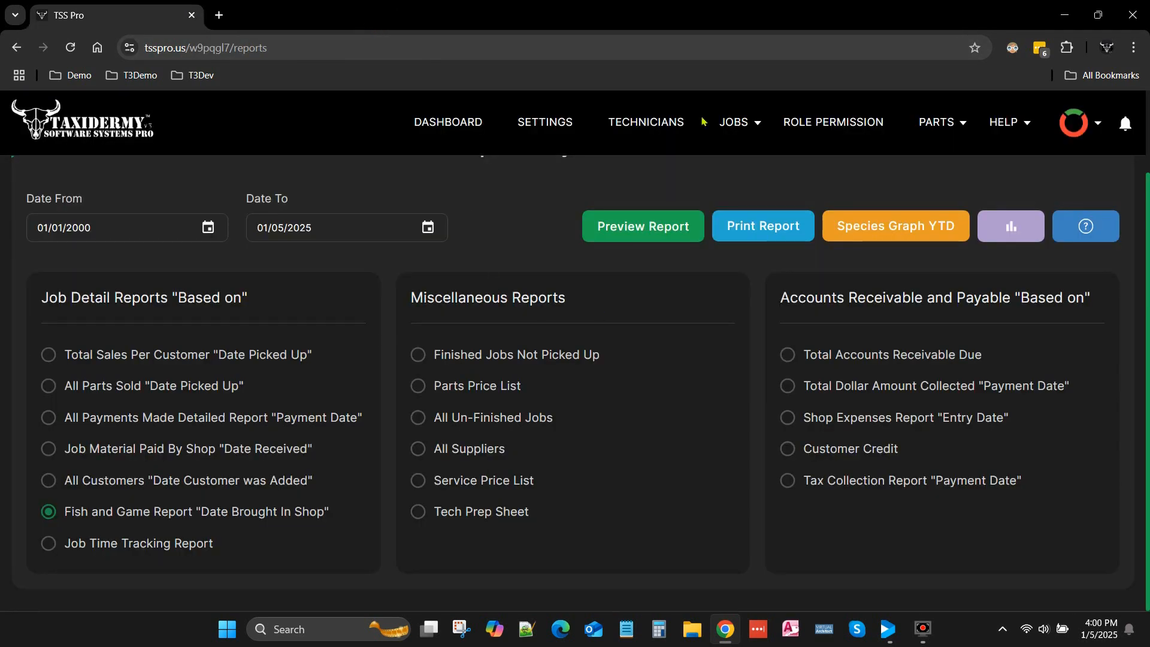
- Look through the available payment types, including Credit, in the payments of the selected customer's deer job
left_click(456, 121)
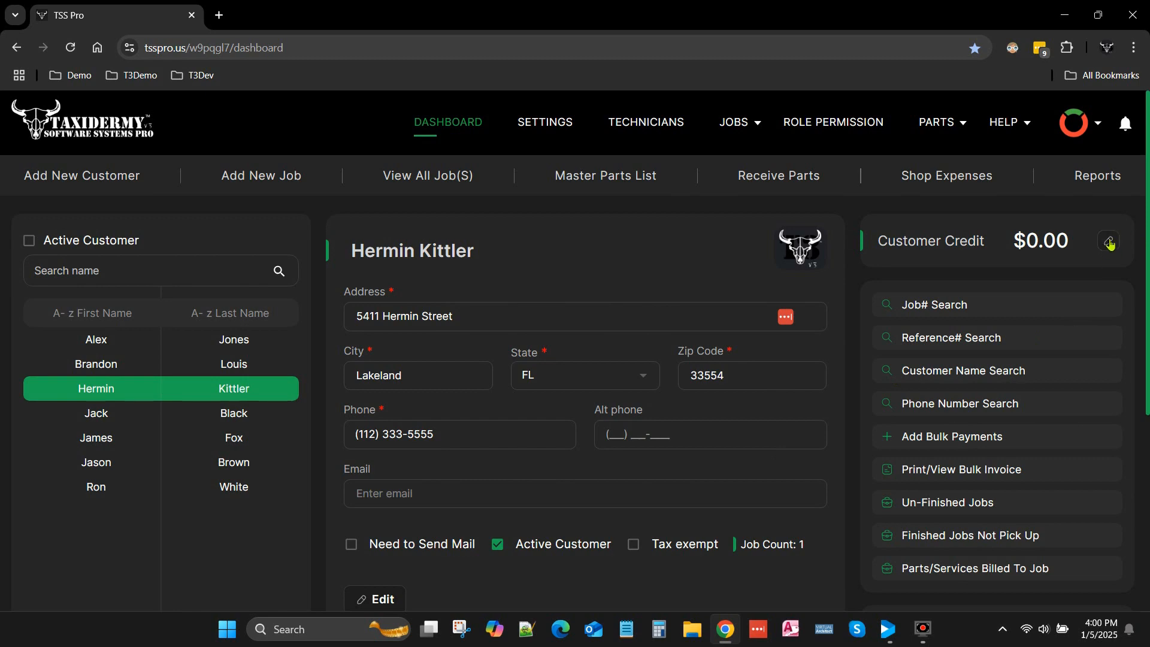
left_click(455, 175)
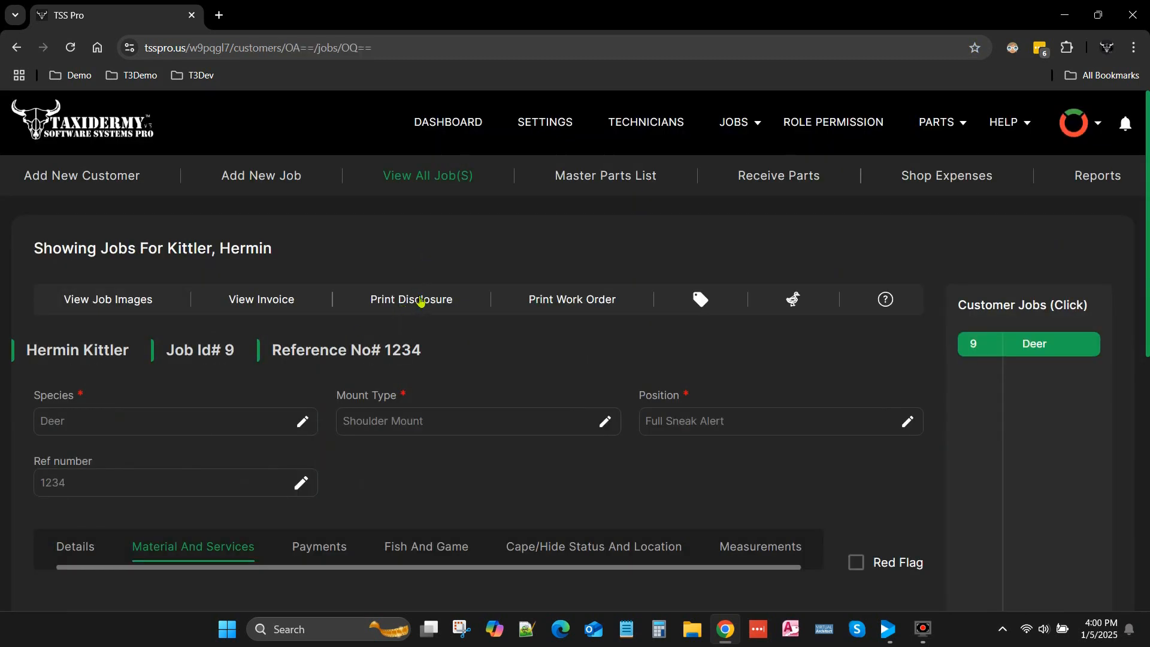
scroll(405, 337, "down", 4)
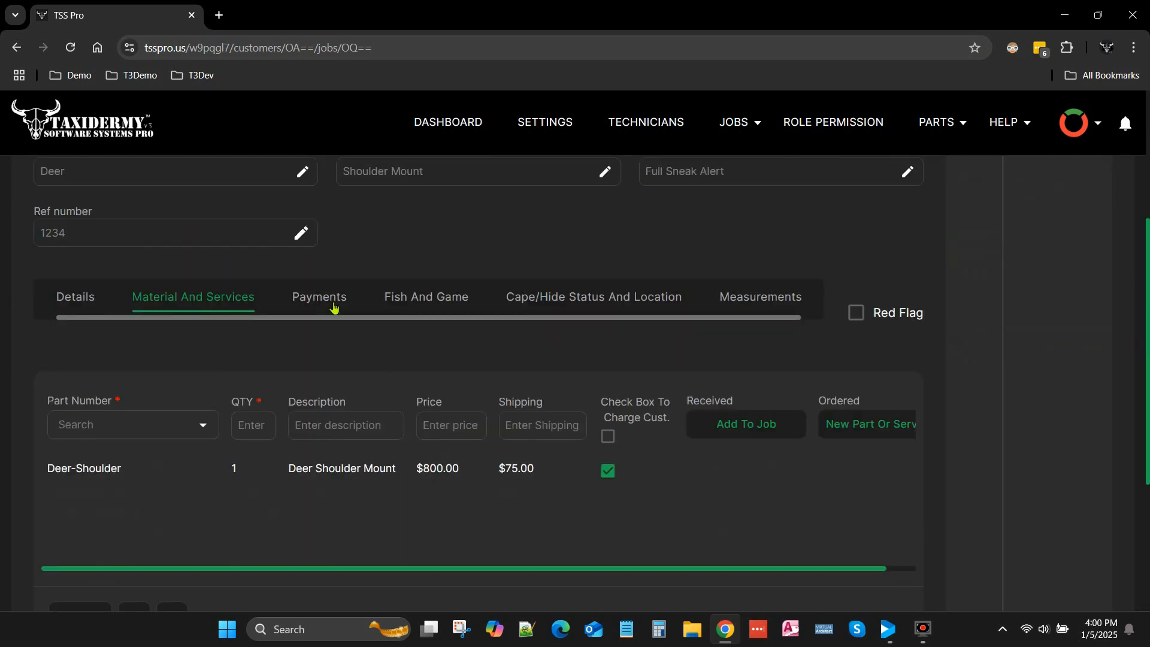
left_click(331, 300)
left_click(294, 426)
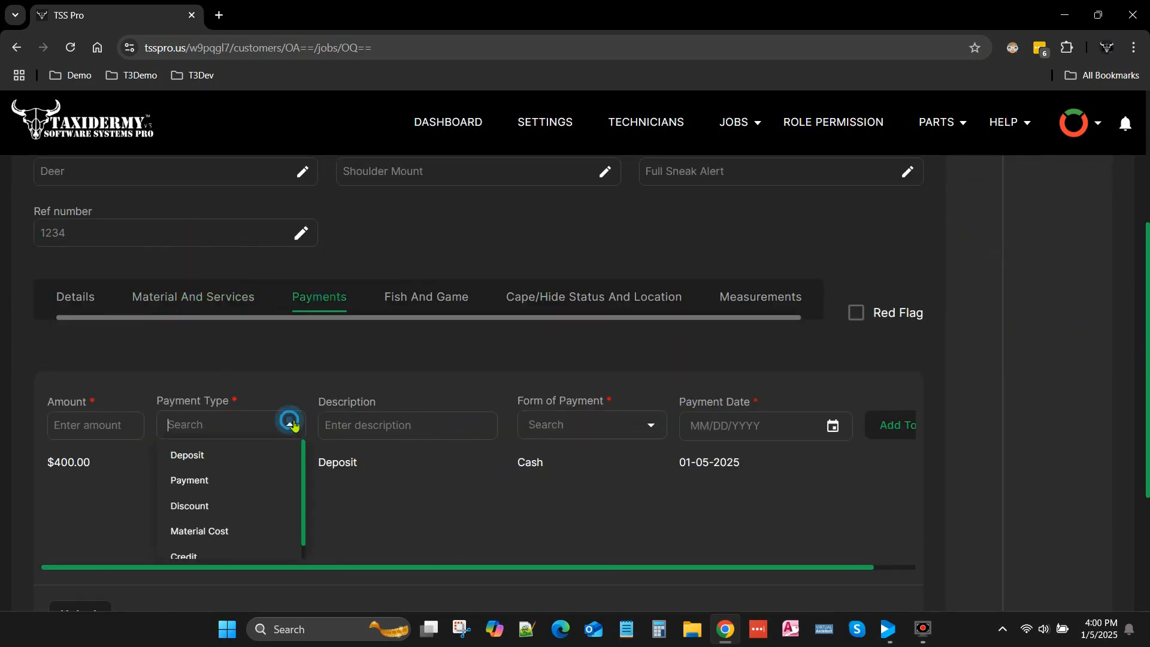
scroll(236, 506, "down", 1)
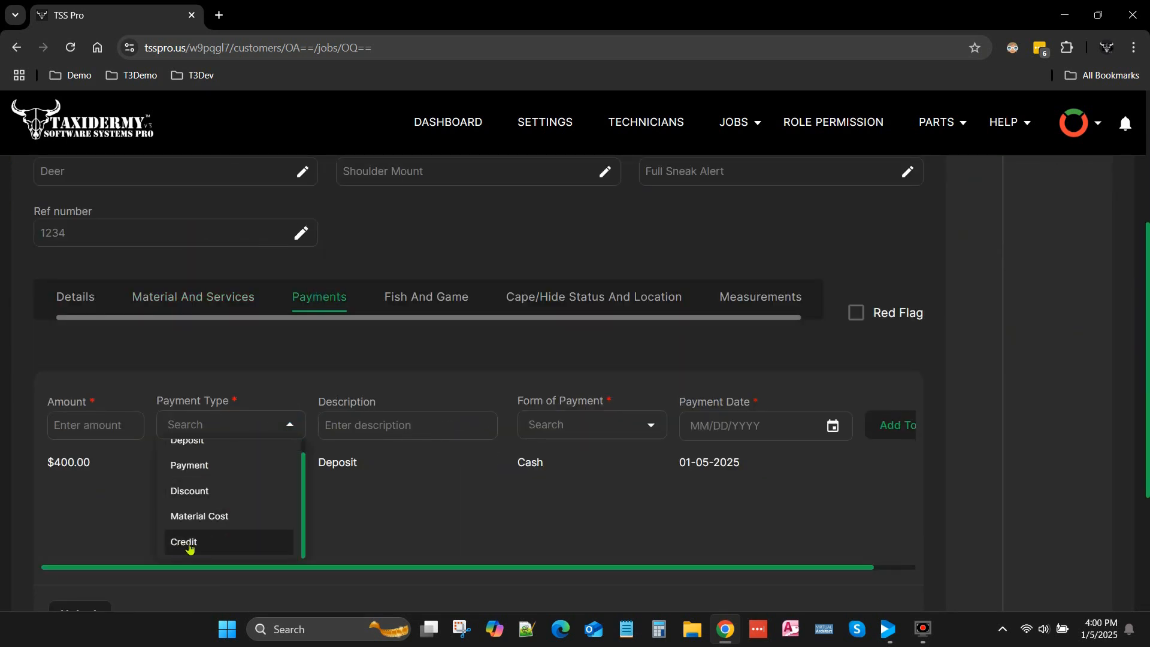
left_click(249, 358)
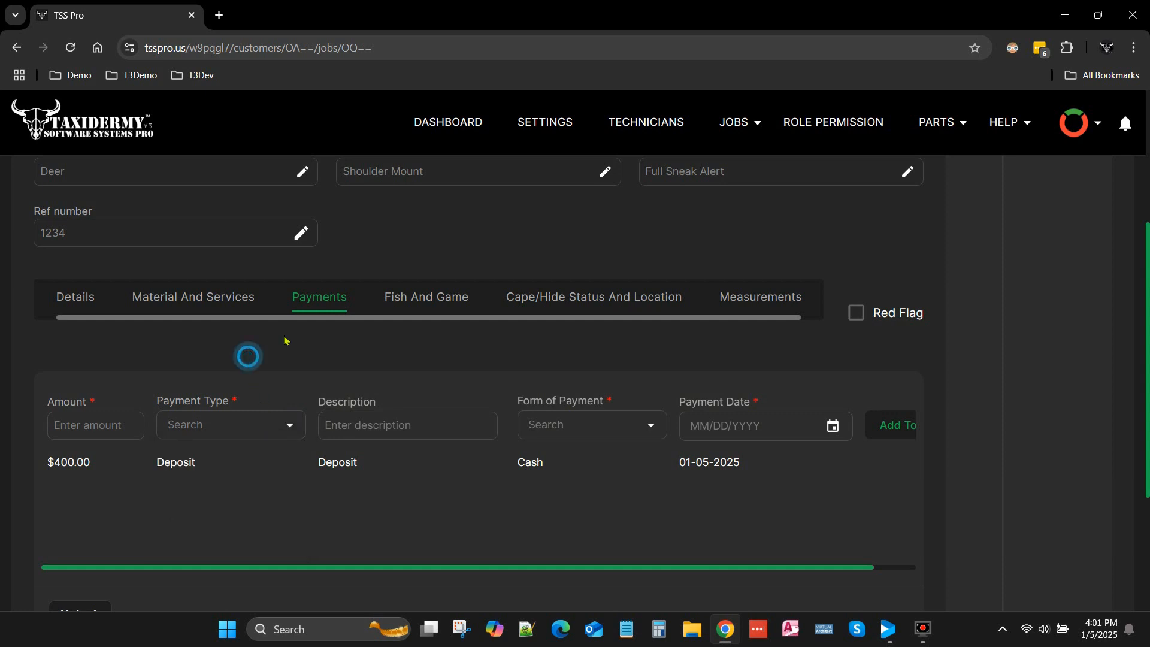
- Open the shop expenses and examine the Ace Hardware expense record's details
left_click(444, 123)
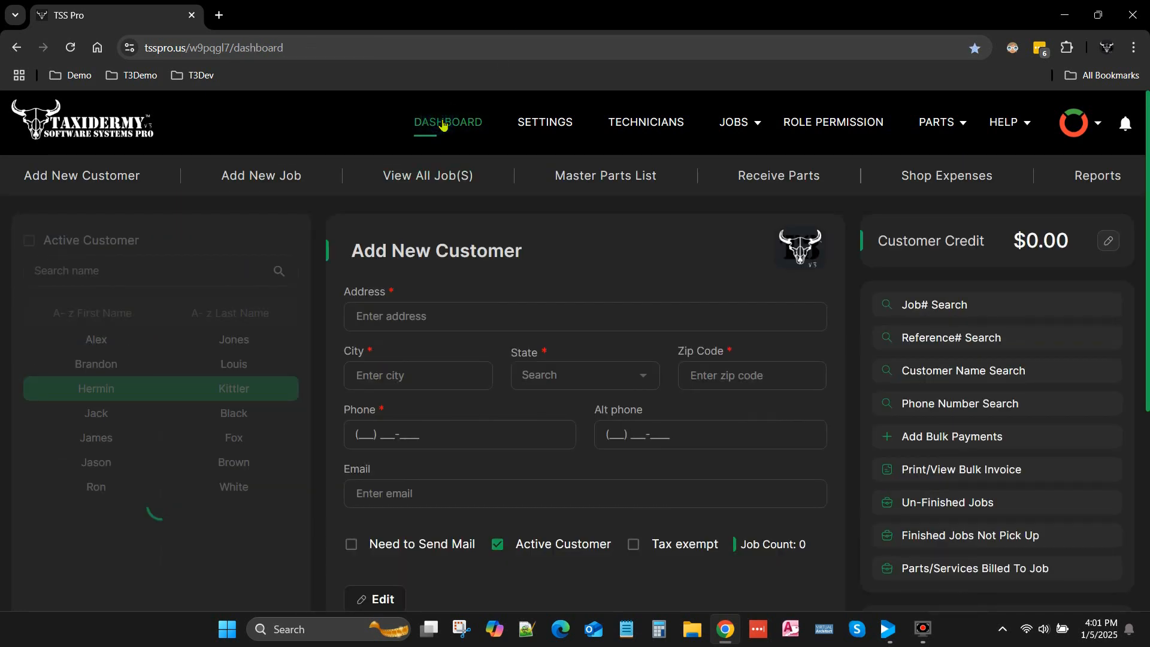
left_click(923, 175)
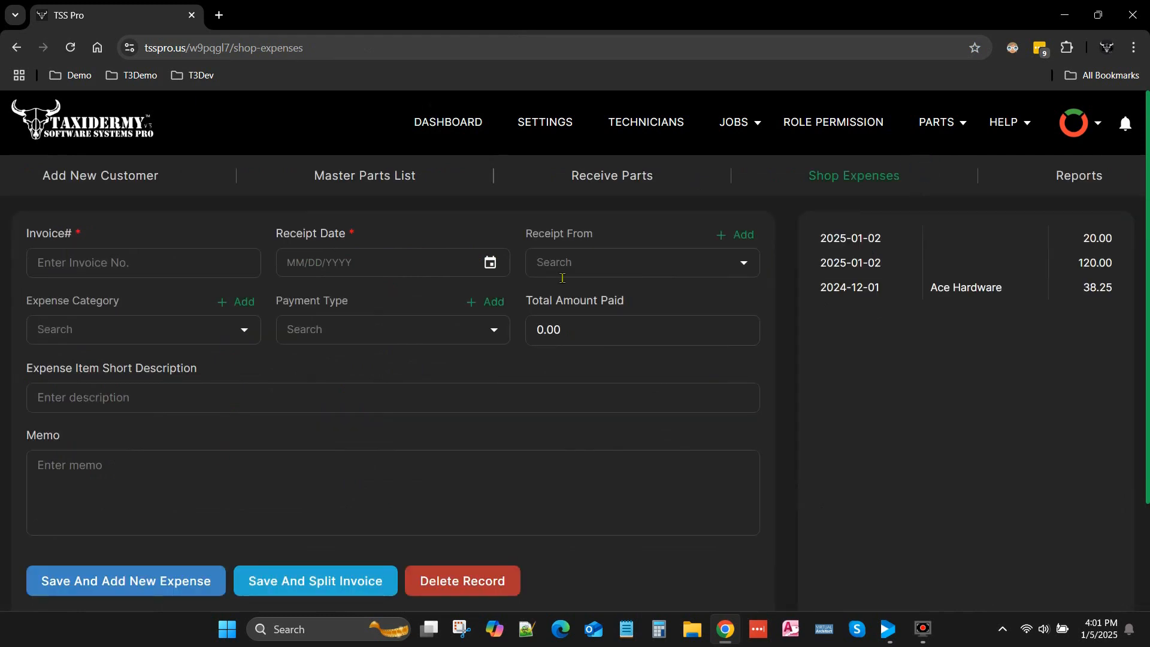
left_click(860, 290)
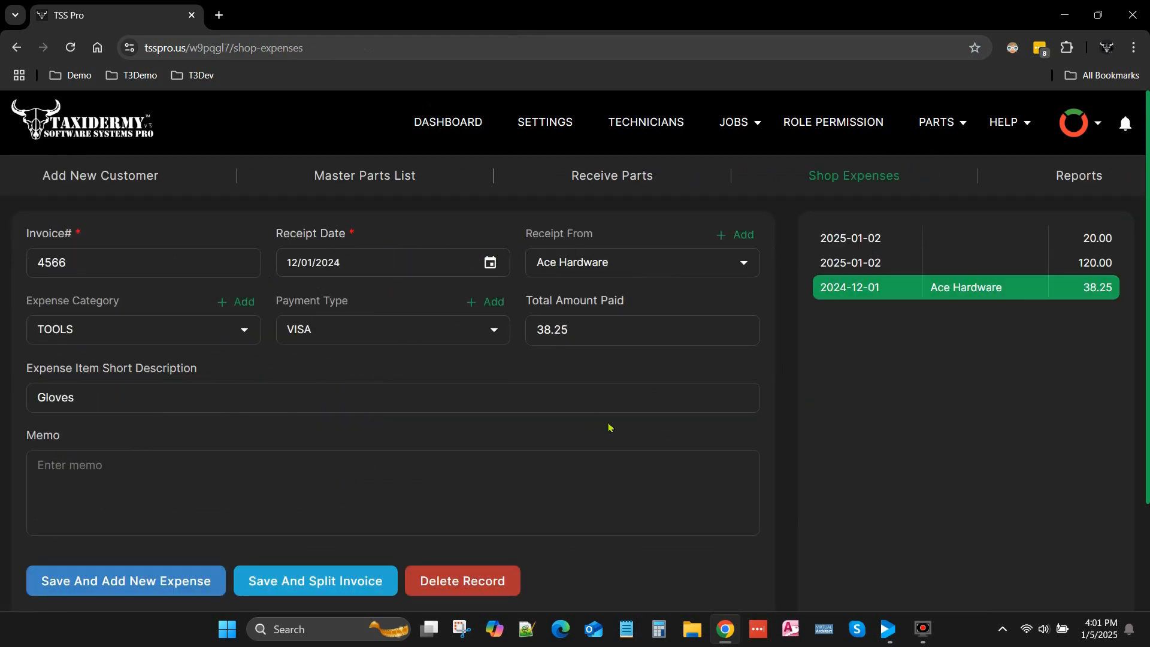
scroll(610, 428, "down", 2)
scroll(610, 428, "up", 2)
- Preview the Shop Expenses Report based on entry date, examine the Ace Hardware gloves entry, close it, and return to the dashboard
left_click(1078, 176)
scroll(890, 500, "down", 1)
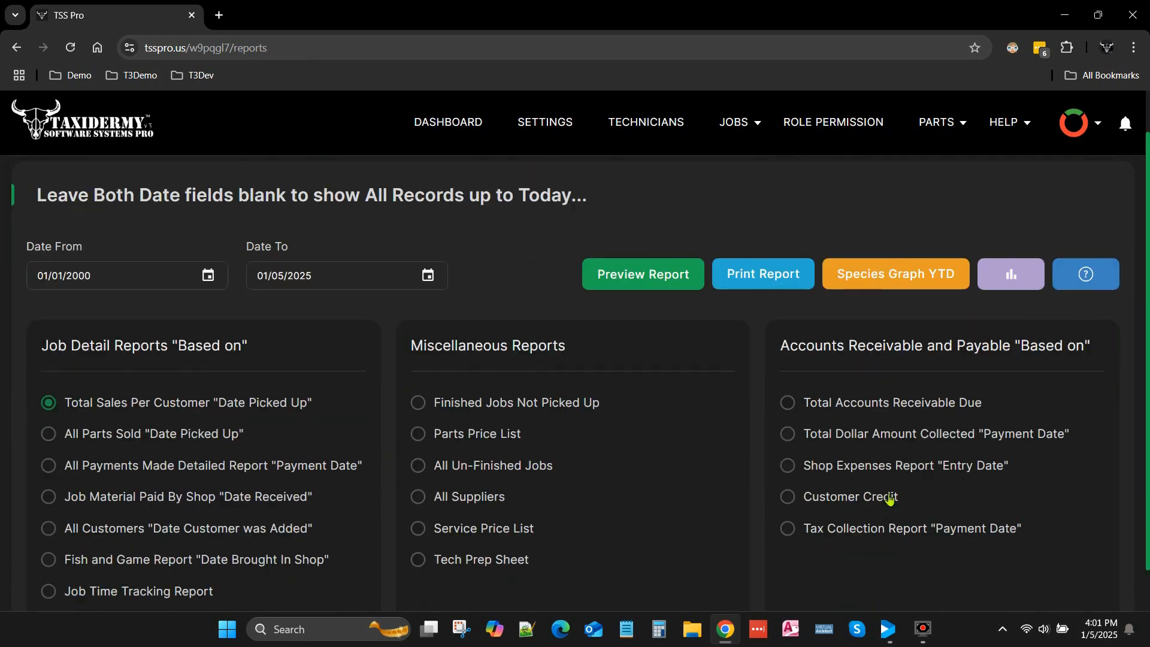
left_click(788, 466)
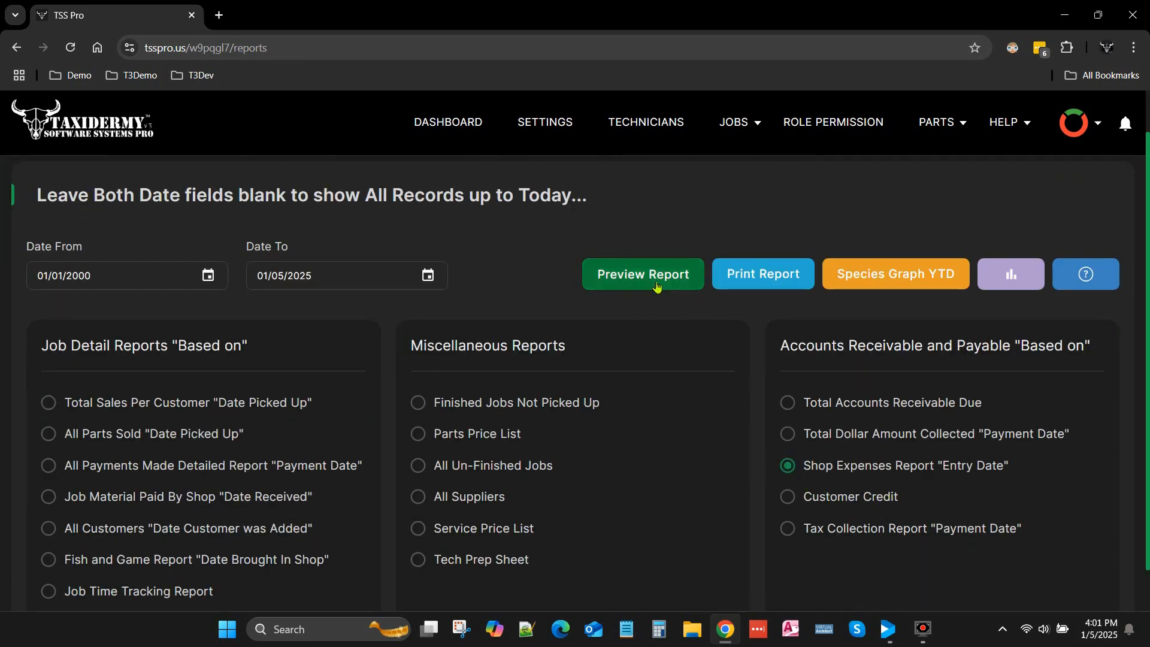
left_click(656, 280)
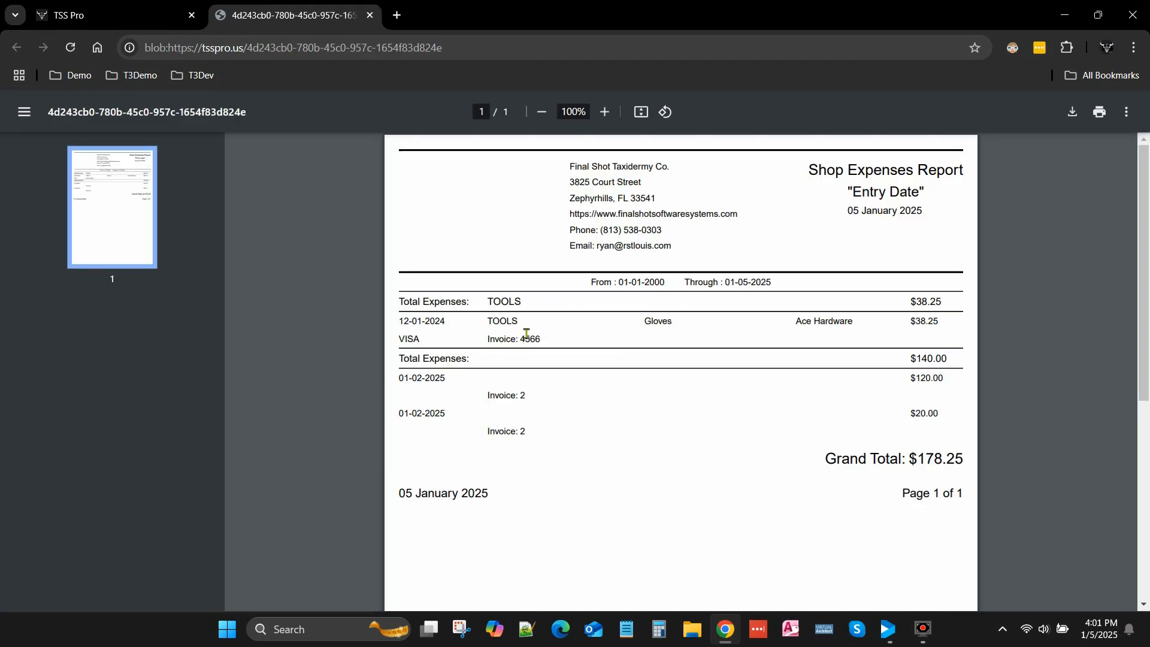
left_click_drag(531, 329, 439, 321)
triple_click(862, 331)
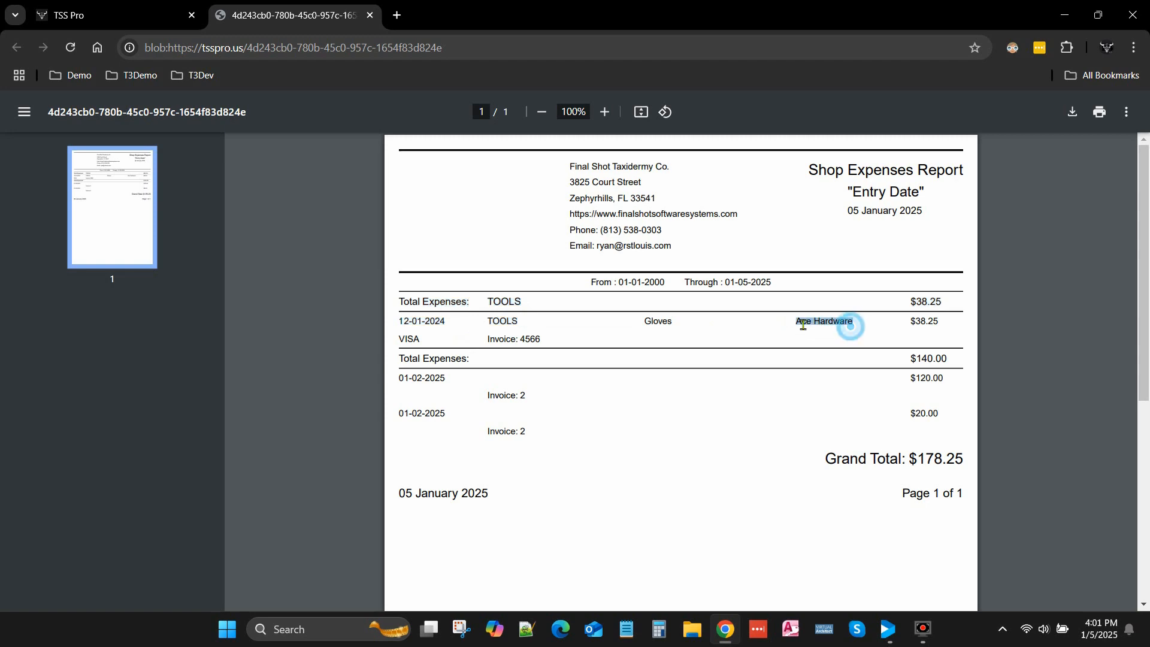
left_click(369, 16)
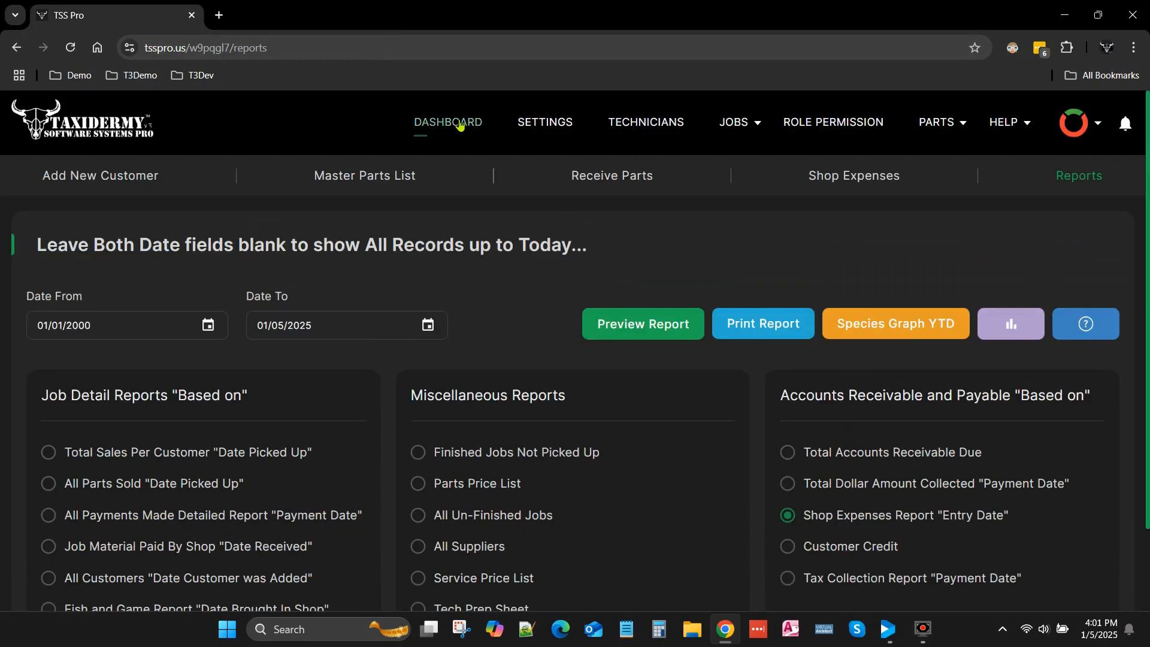
left_click(460, 124)
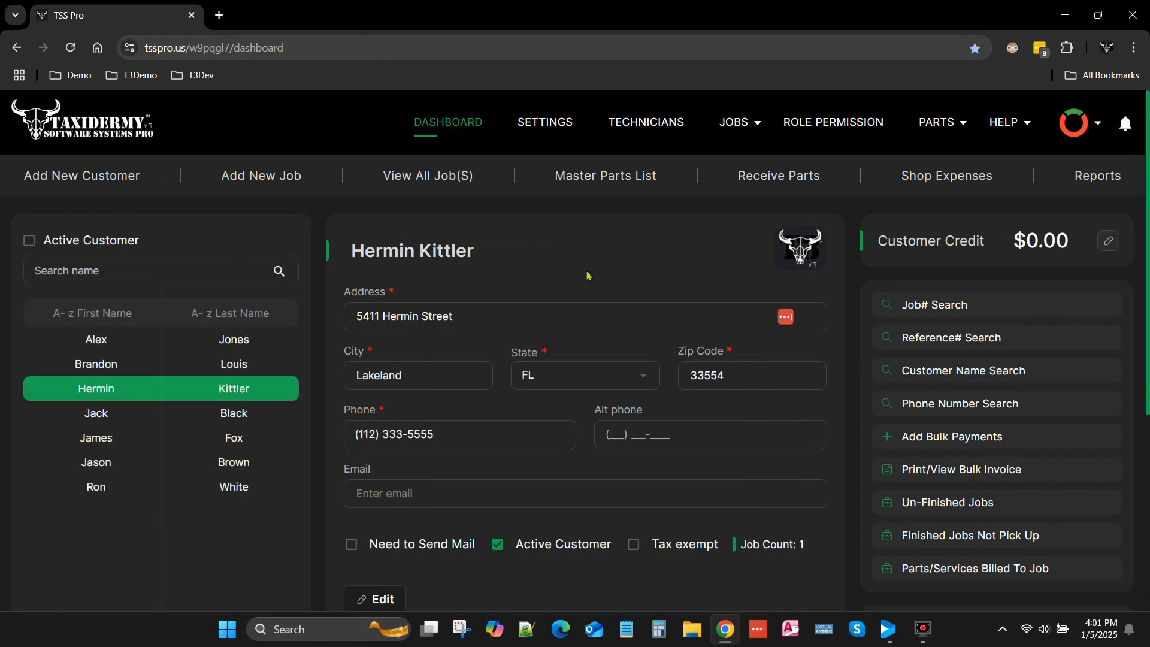